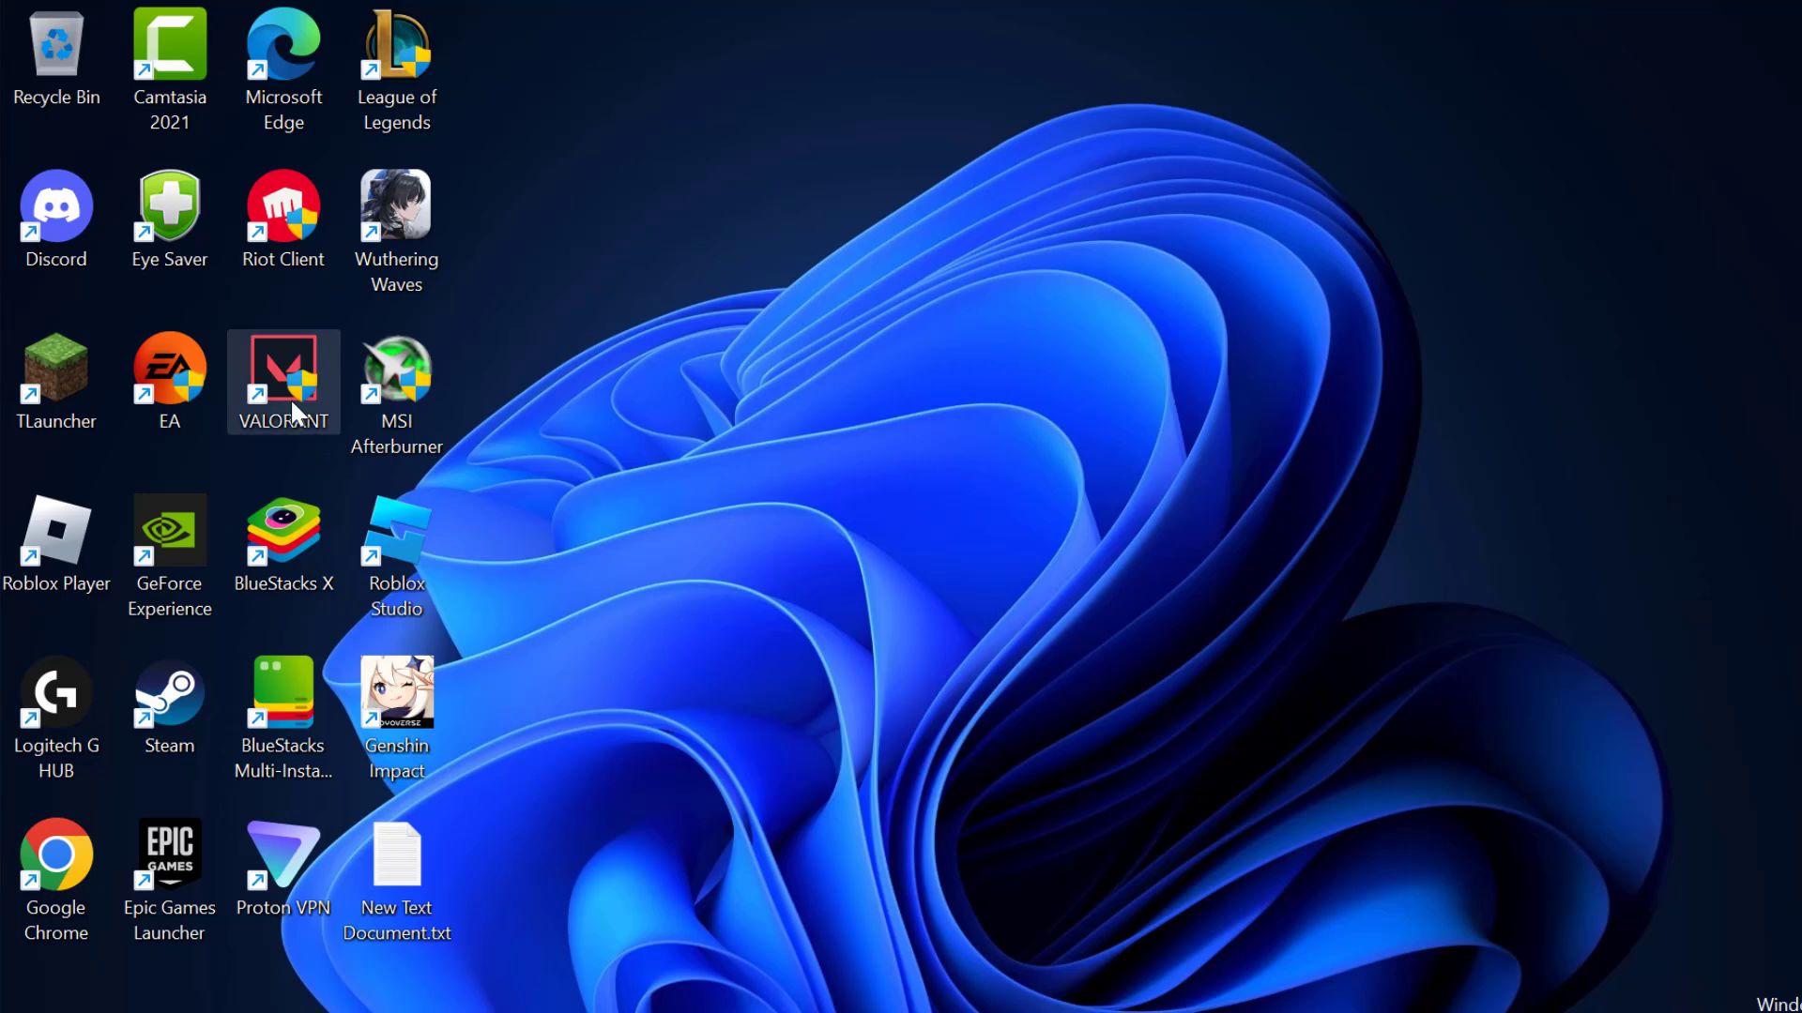
right_click(290, 398)
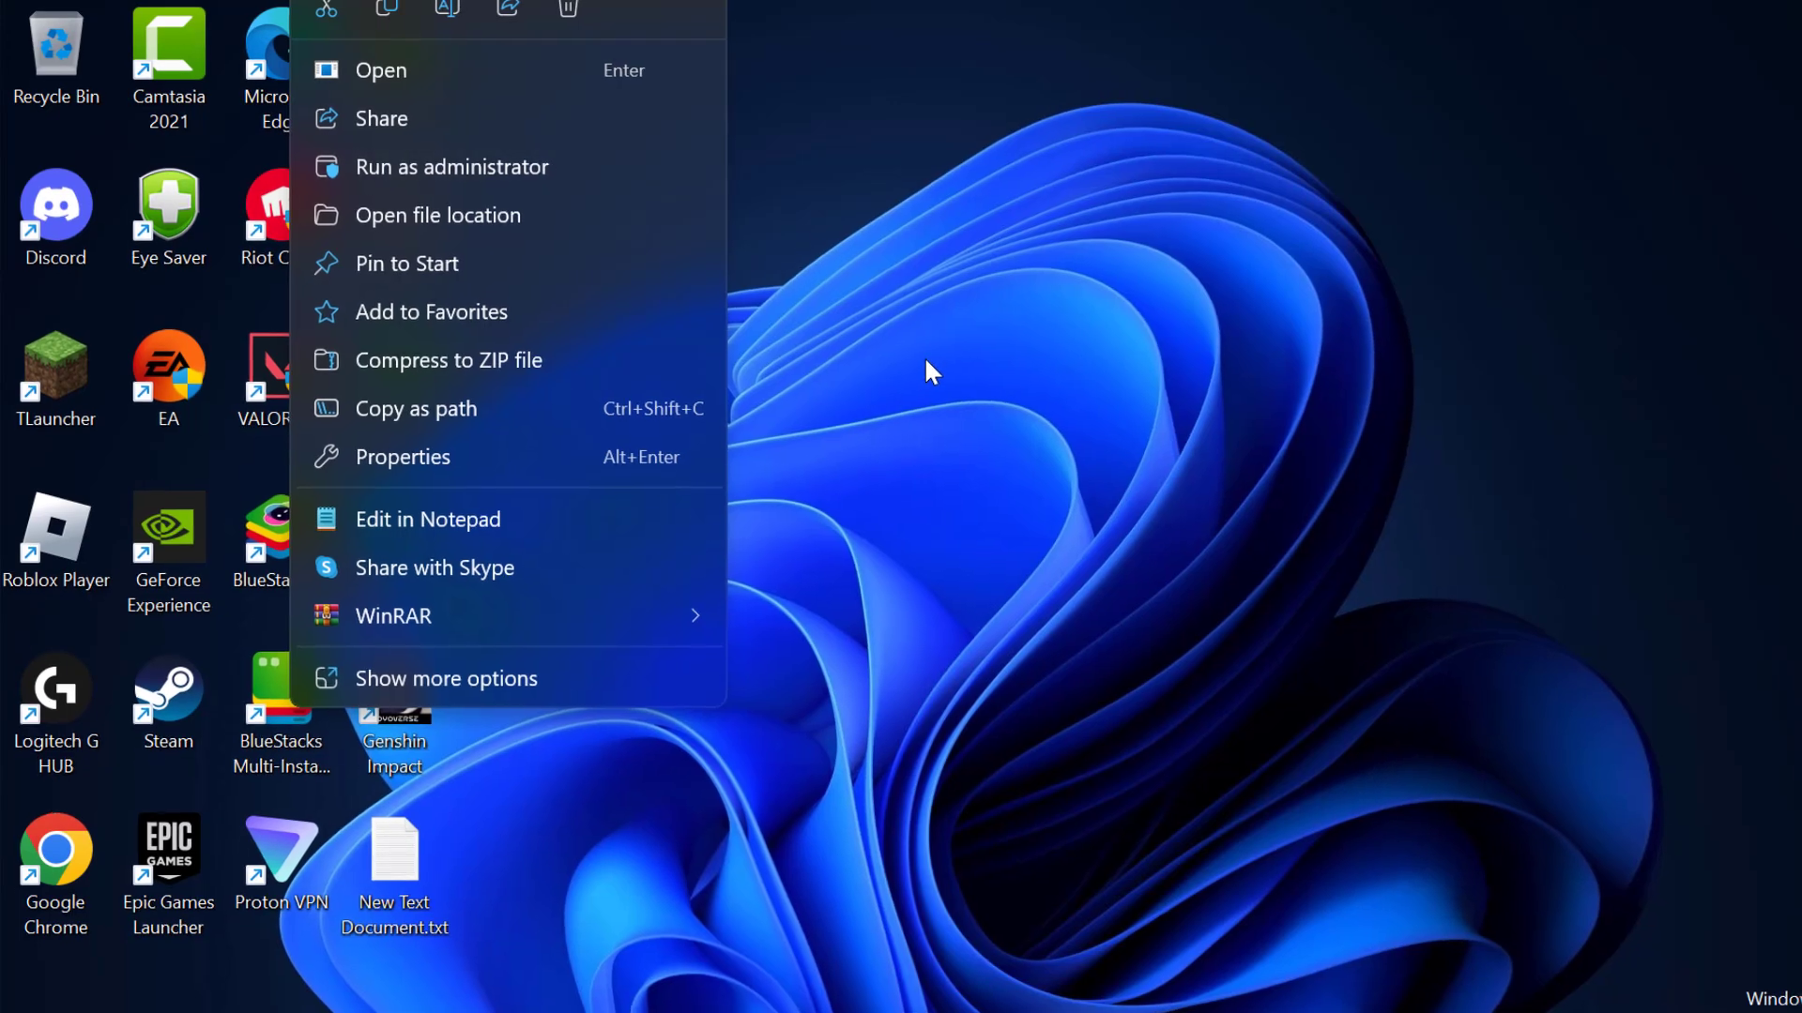
left_click(929, 373)
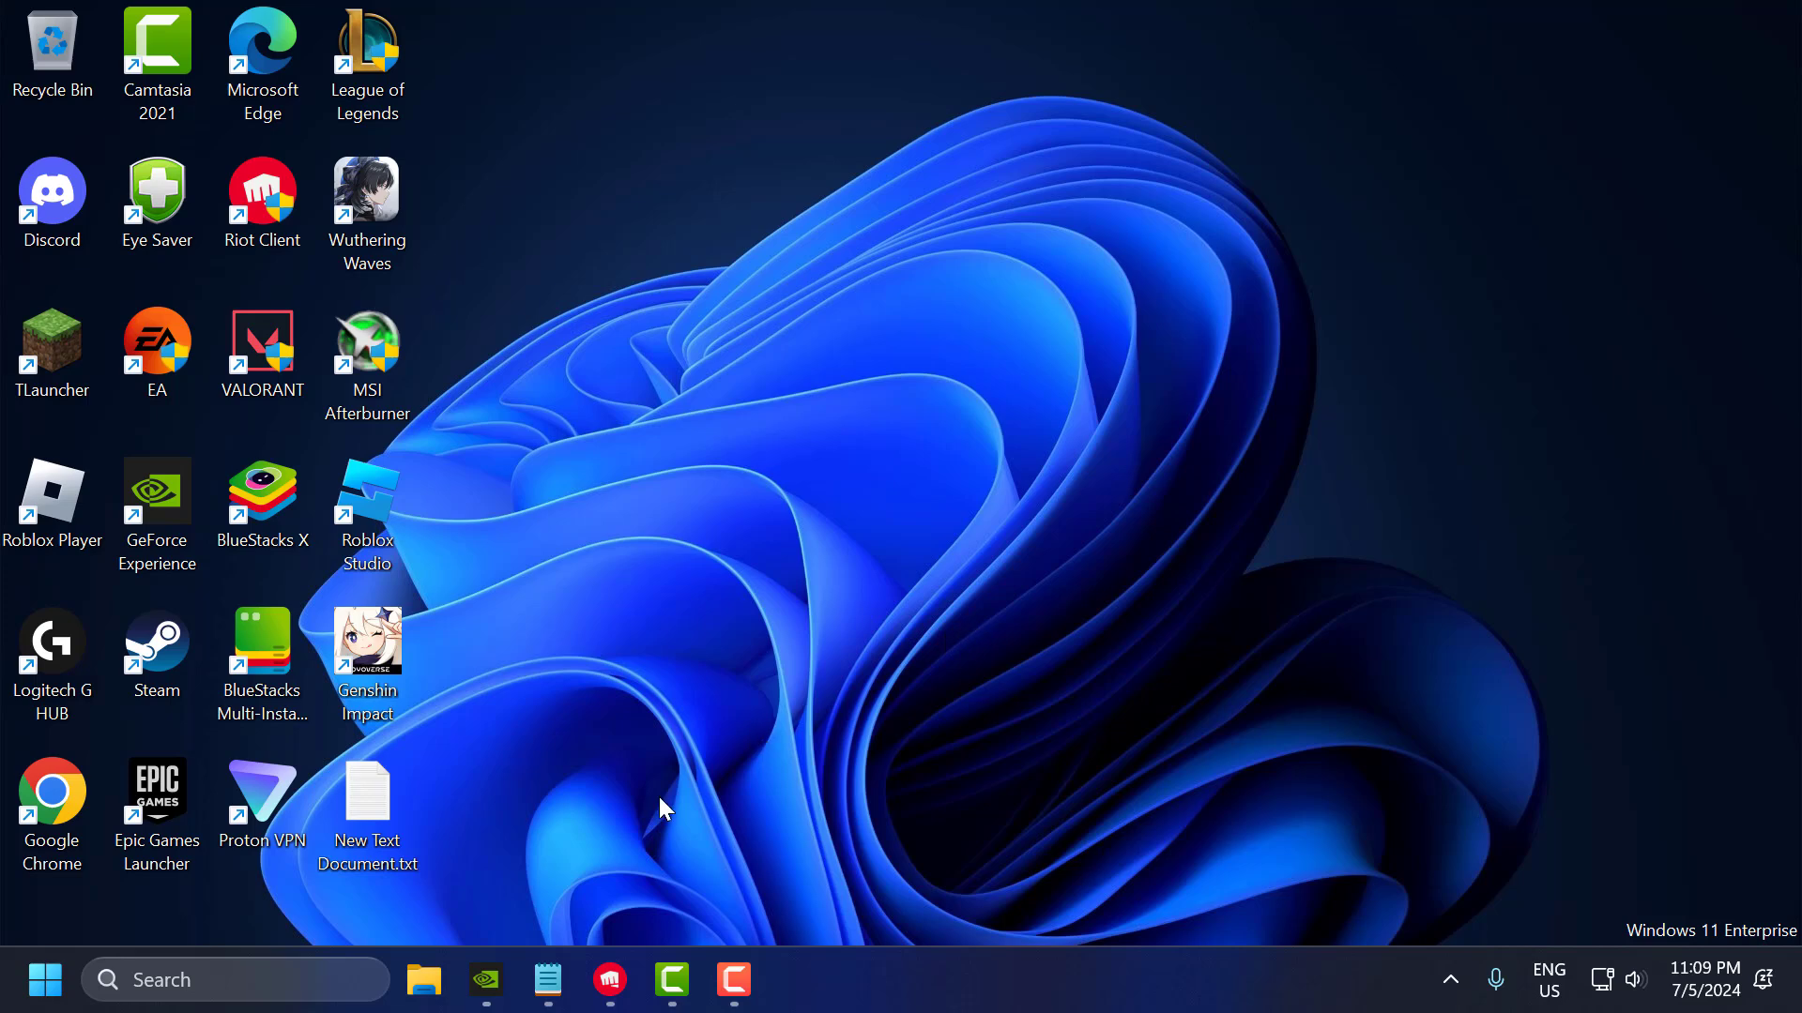
Switch to GeForce Experience and check for graphics driver updates.
left_click(486, 981)
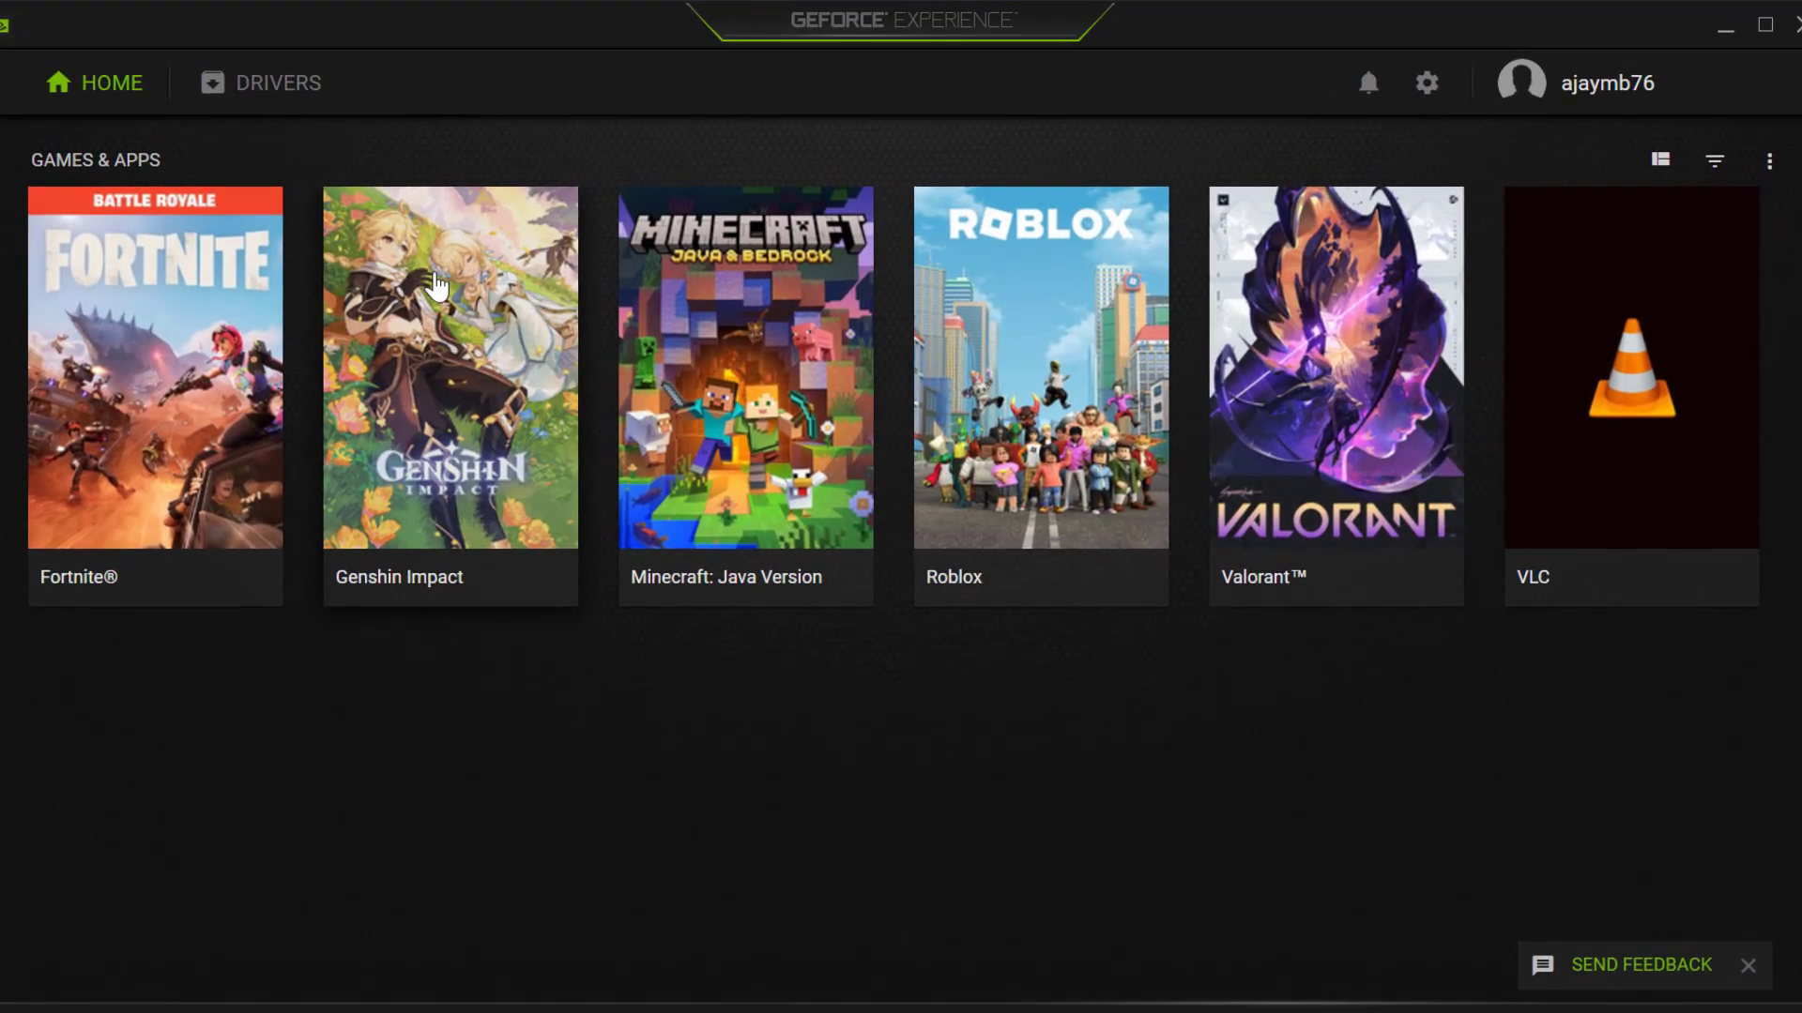
left_click(285, 98)
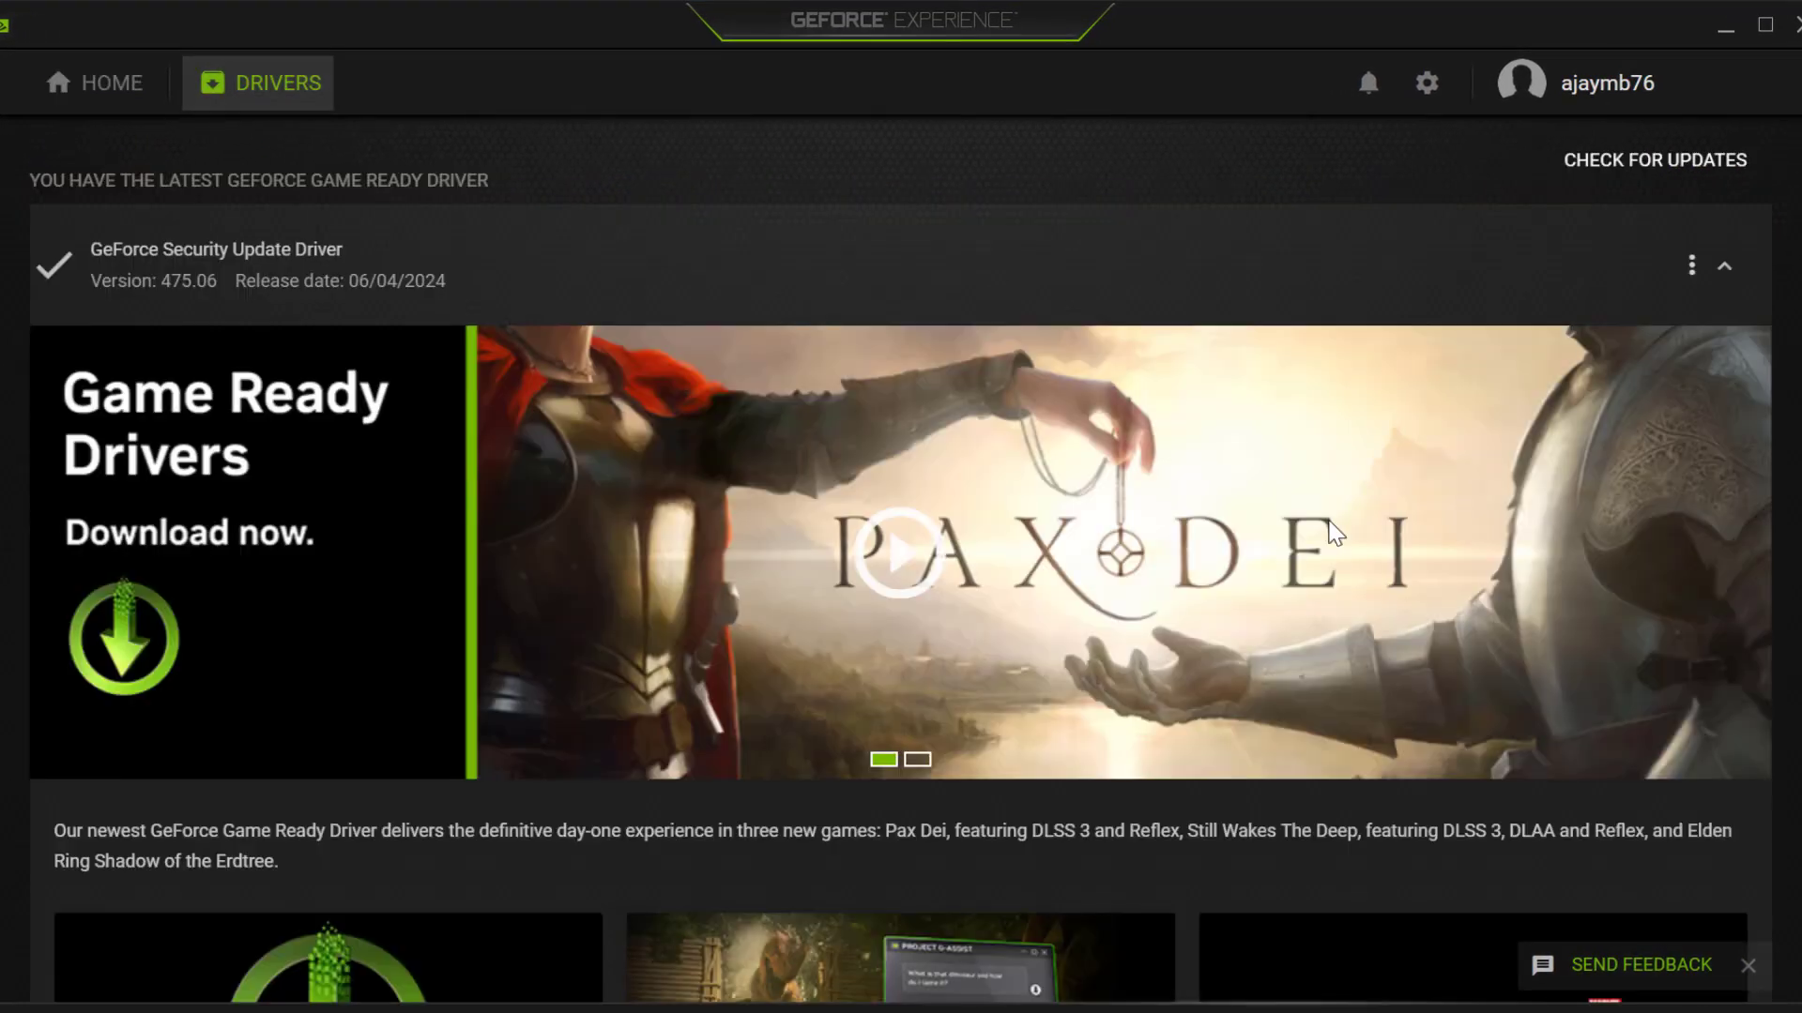
left_click(1663, 174)
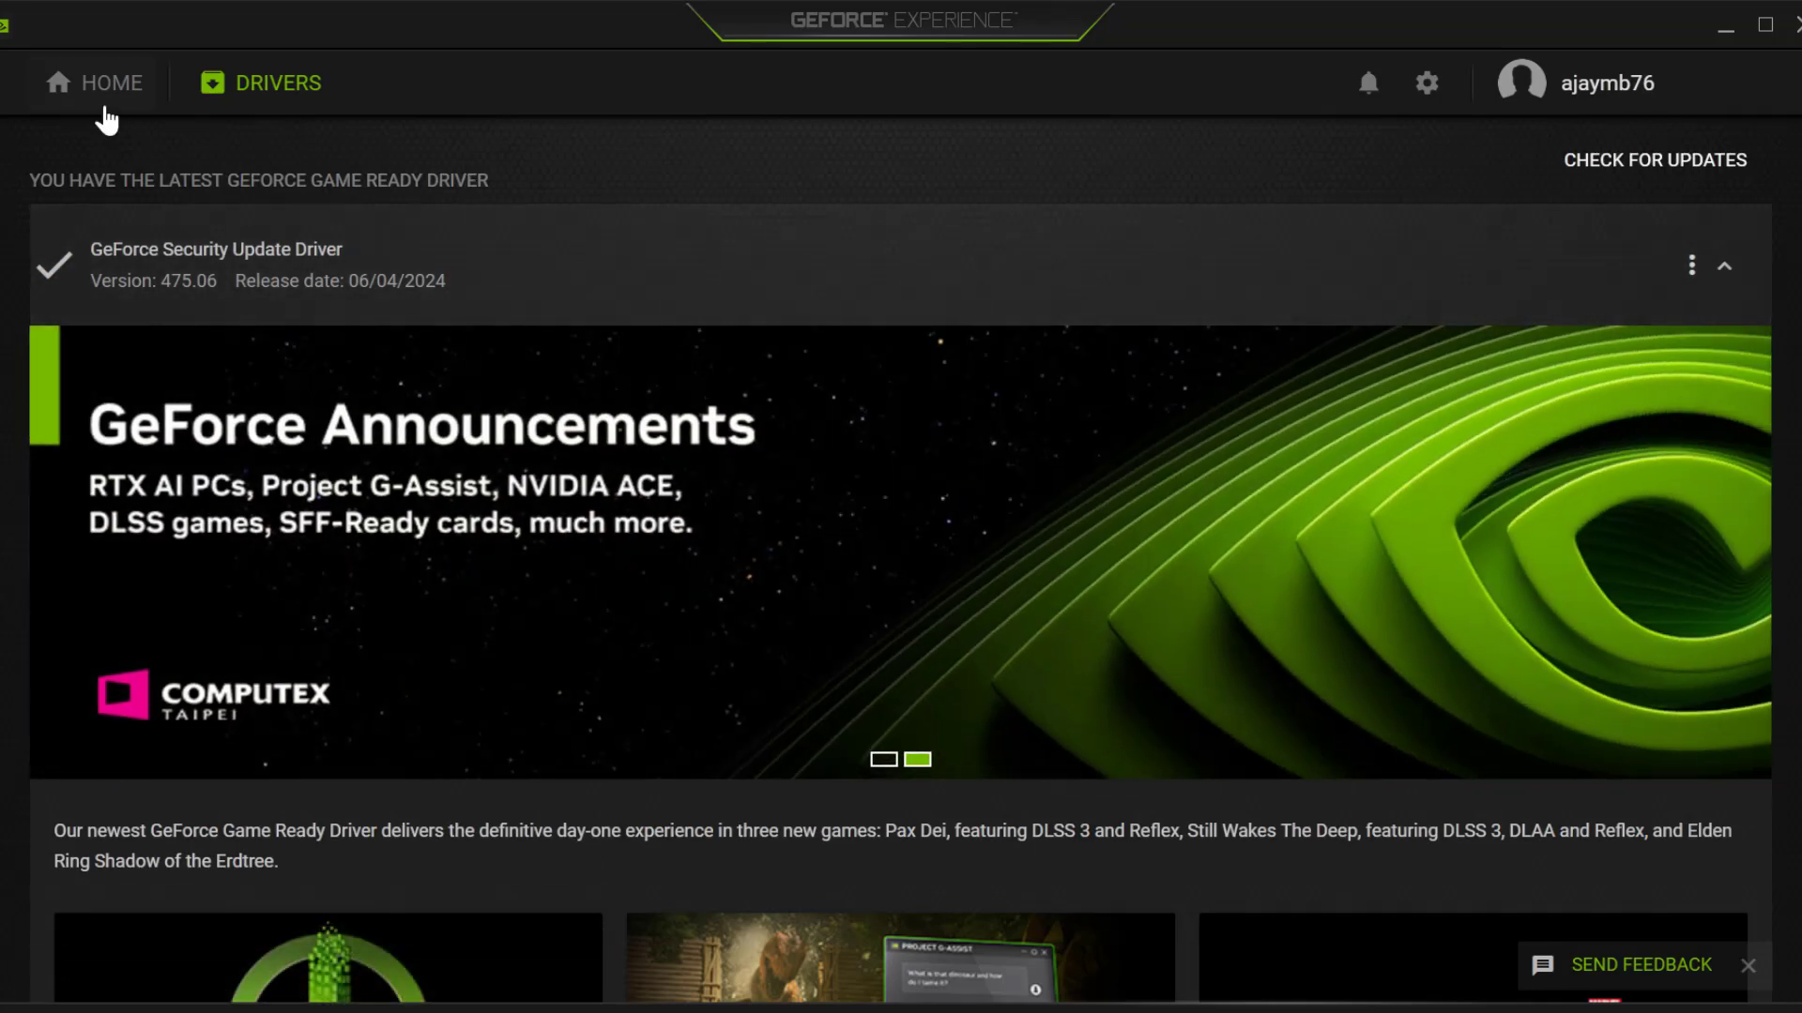
Go to the details of Valorant in the game library and open its custom optimization settings.
left_click(99, 96)
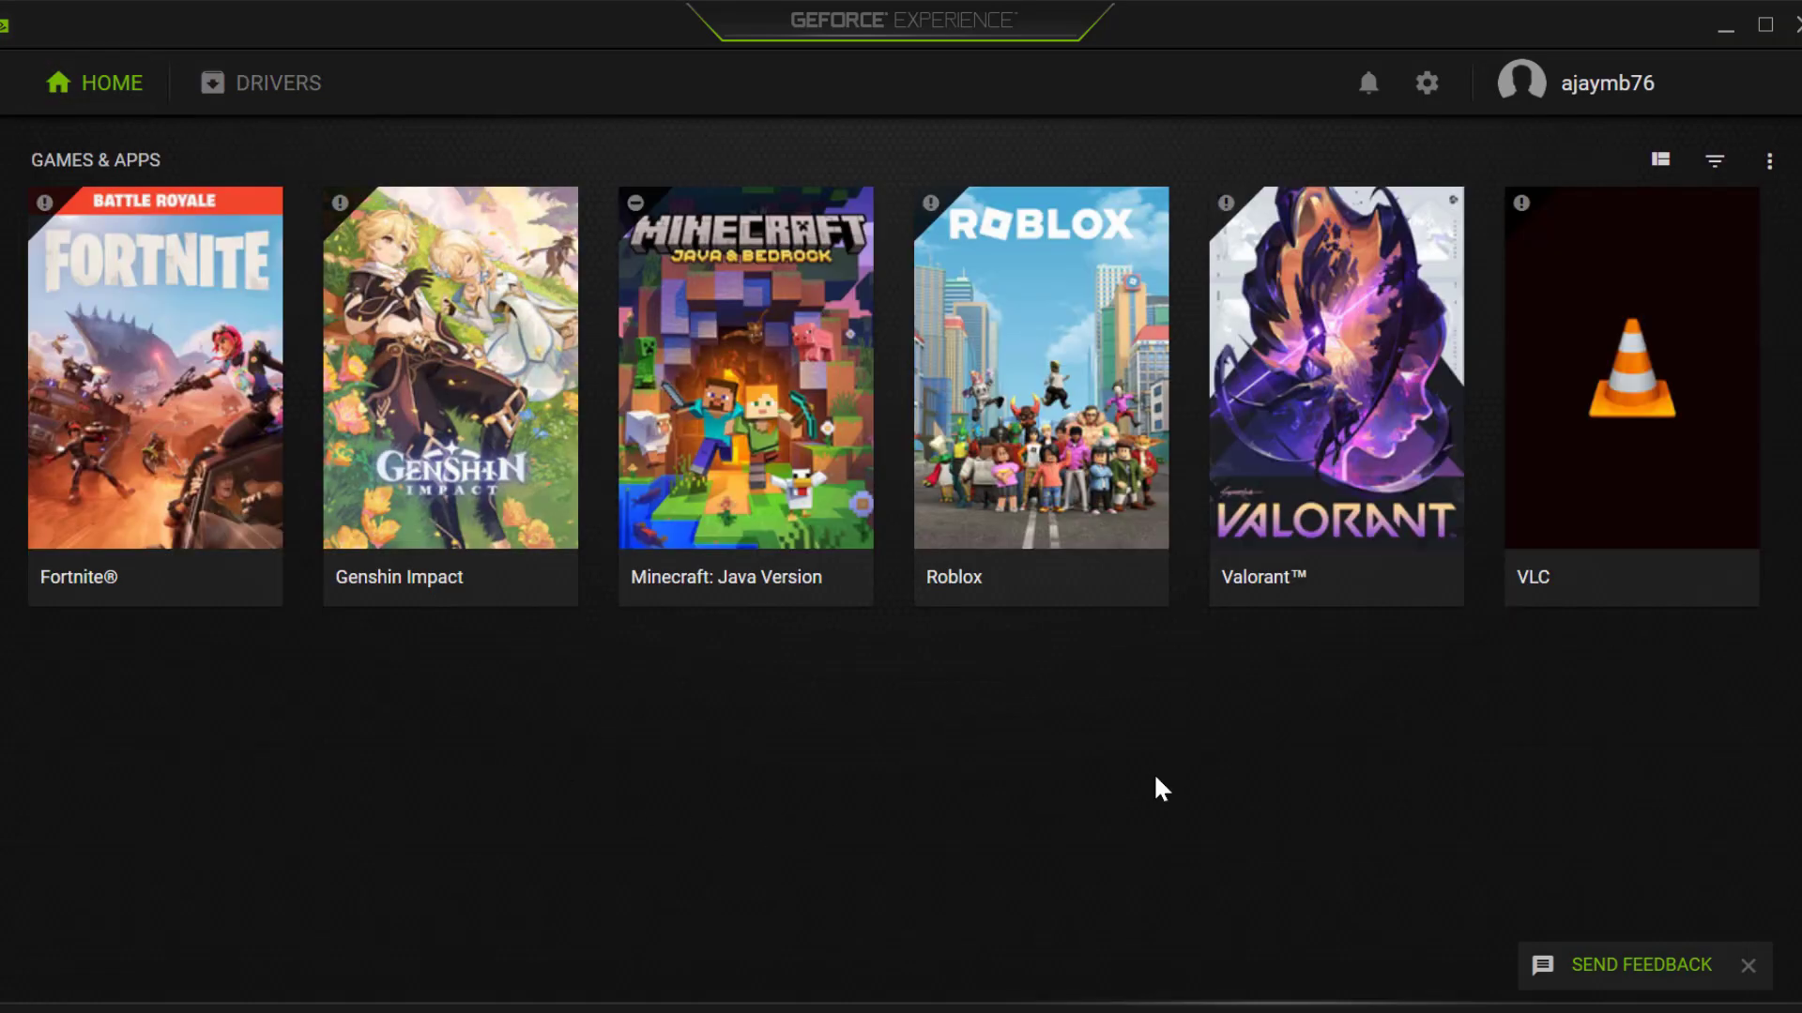
mouse_move(1389, 439)
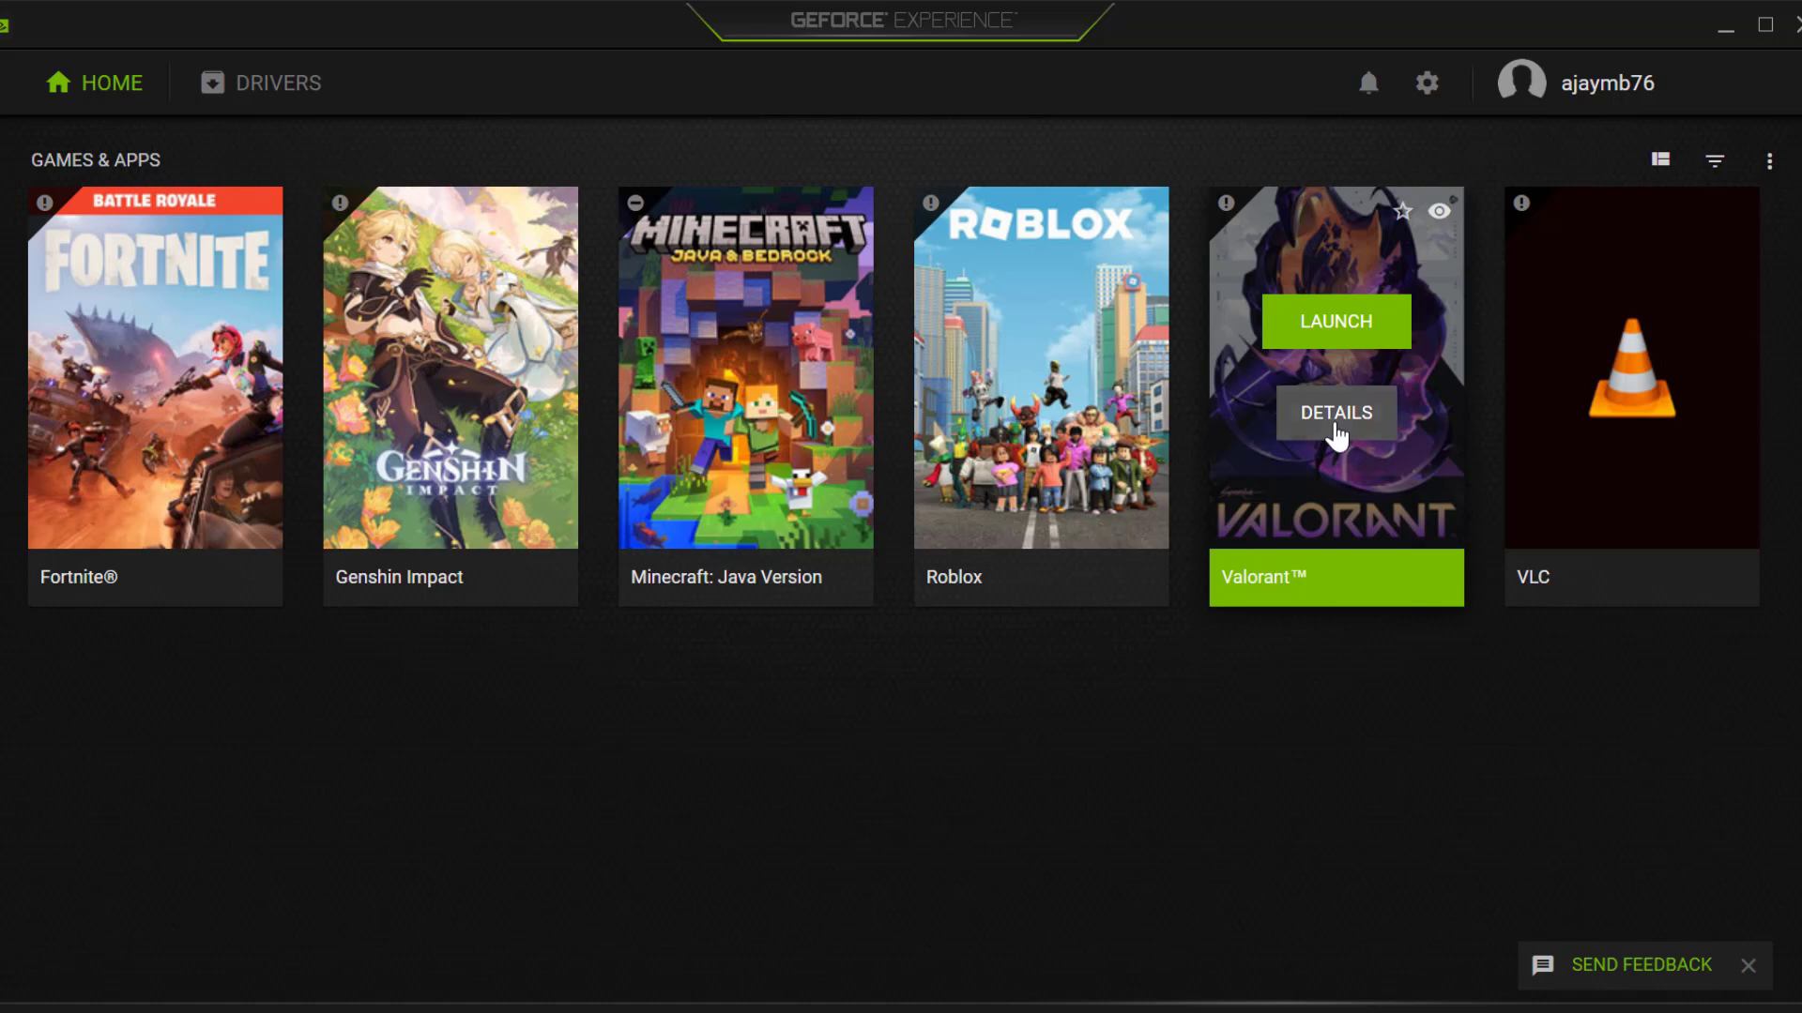
left_click(1337, 434)
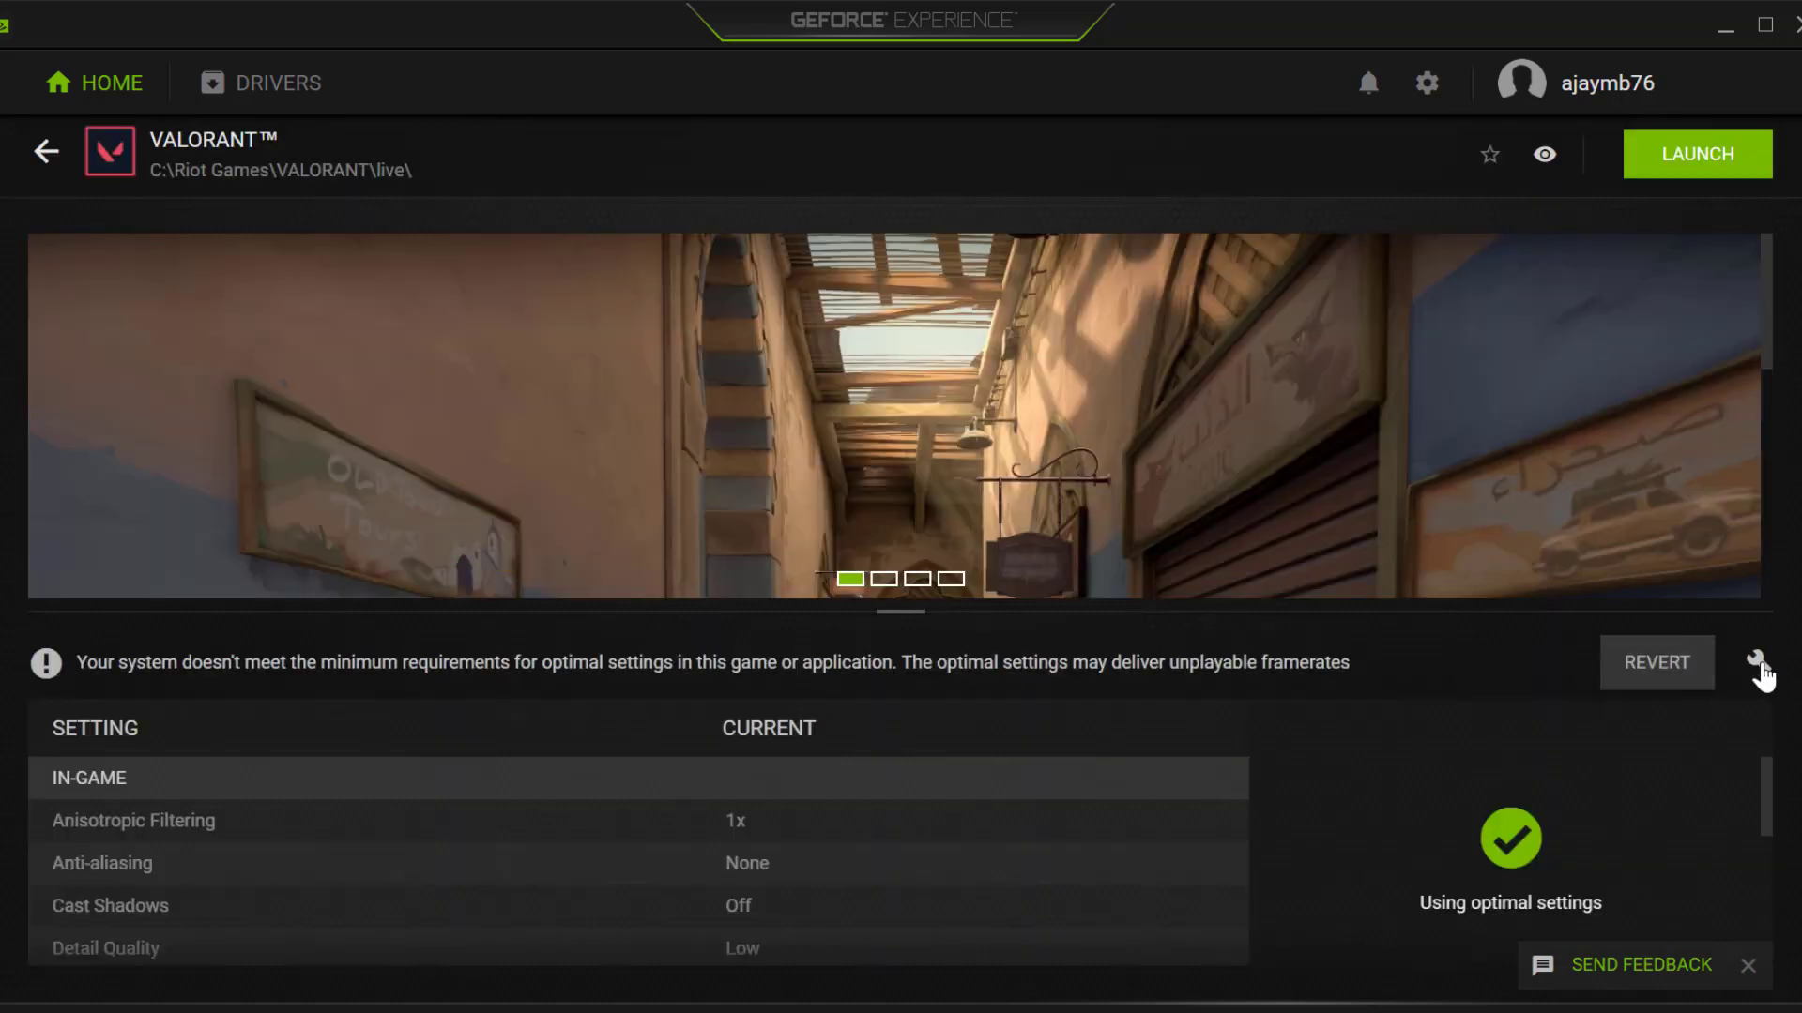
left_click(1757, 663)
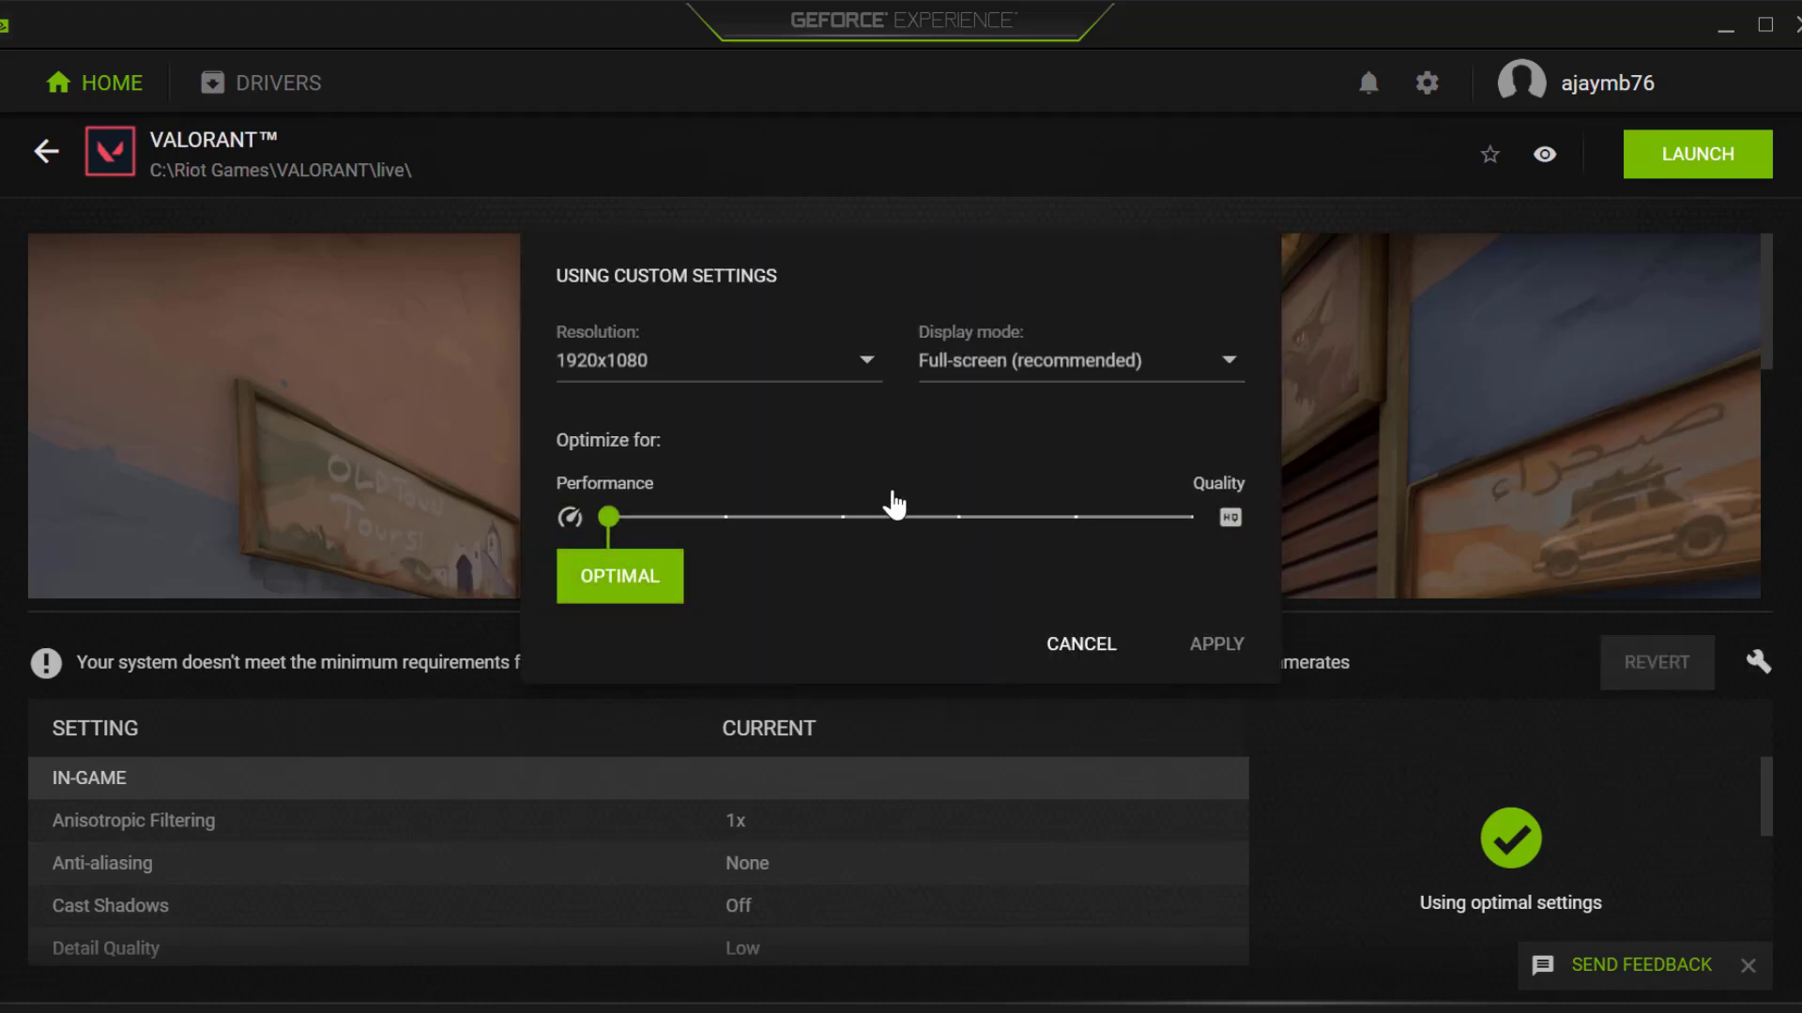
Set Valorant's resolution to 1600x1200 (recommended) and its display mode to Full-screen (recommended).
left_click(855, 377)
scroll(688, 432, "down", 8)
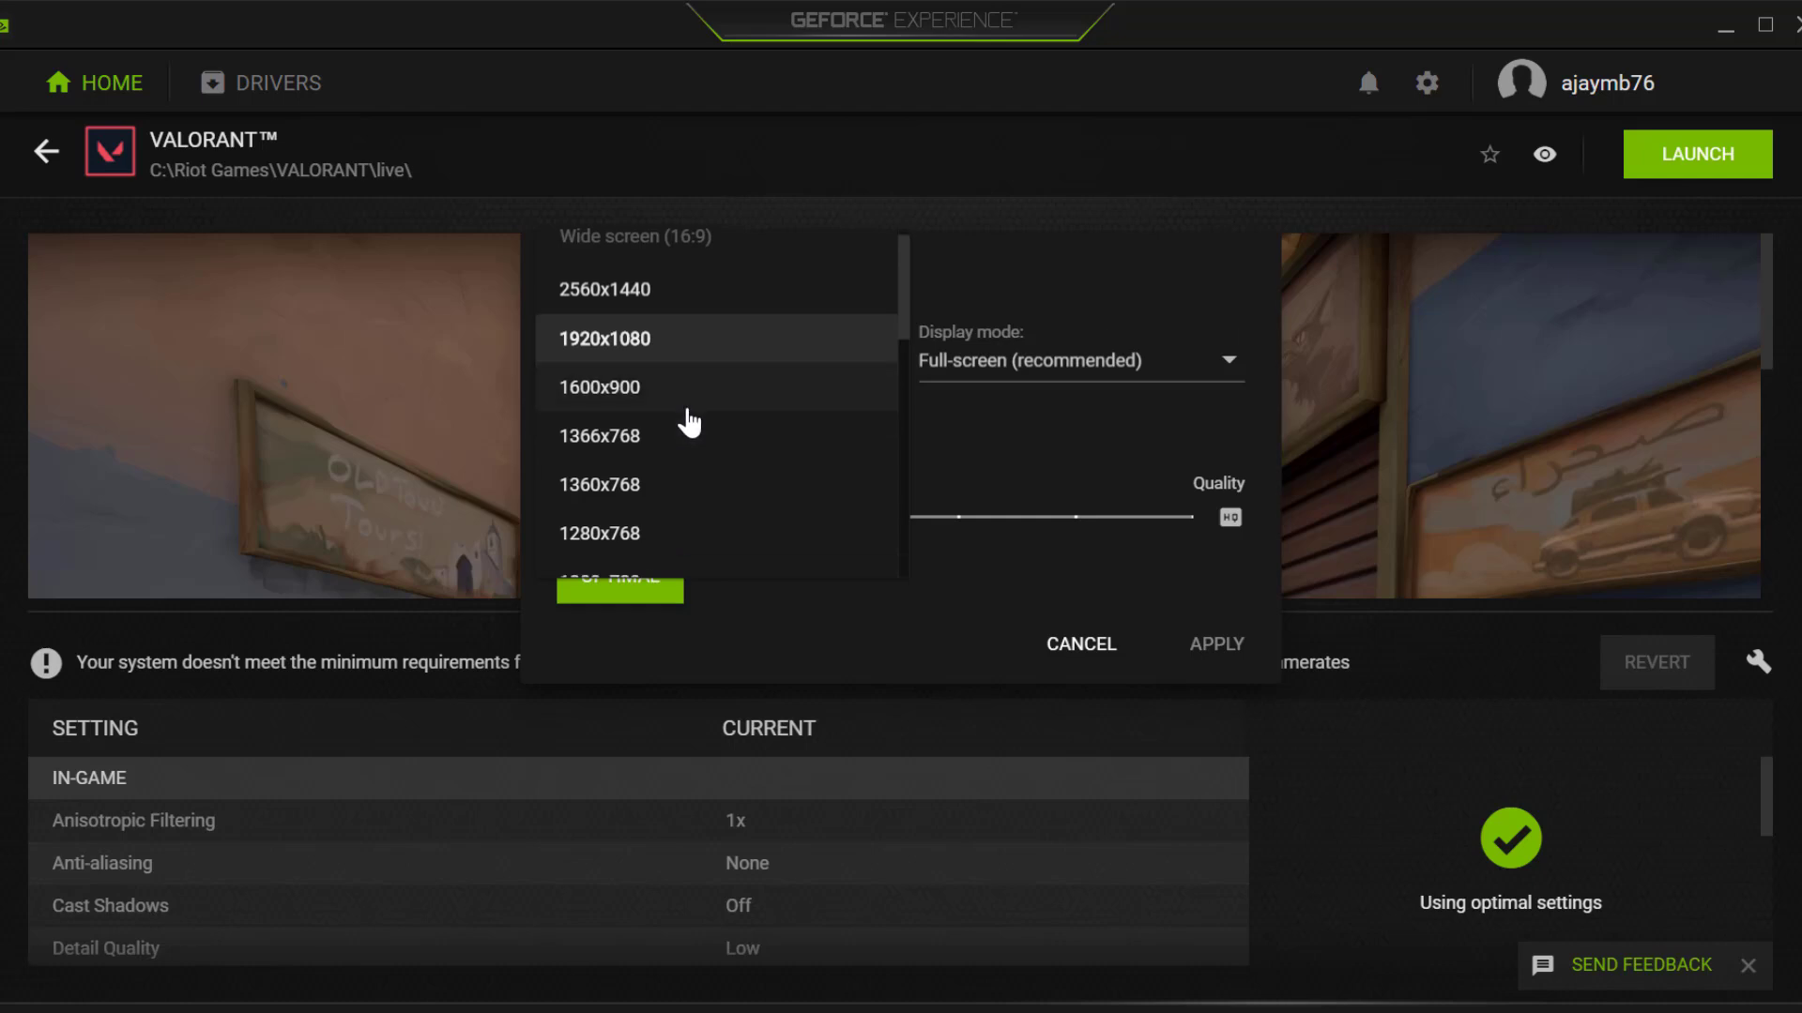
left_click(673, 302)
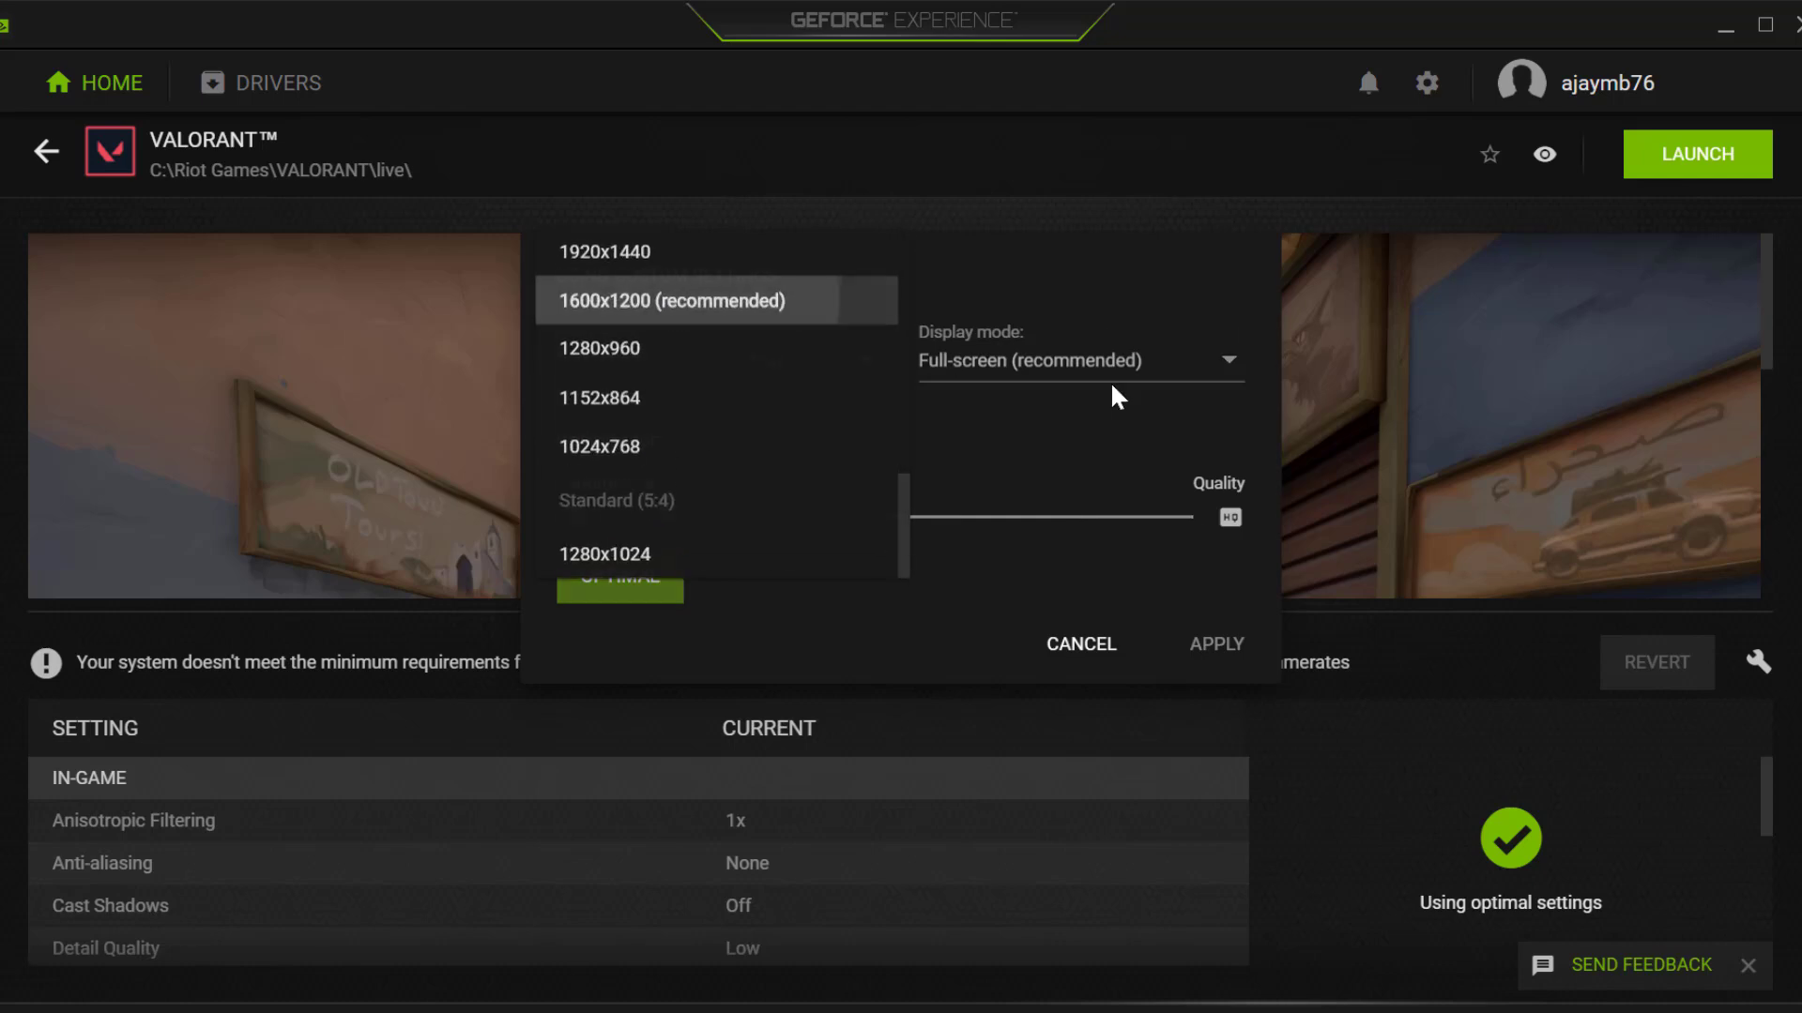
left_click(1222, 383)
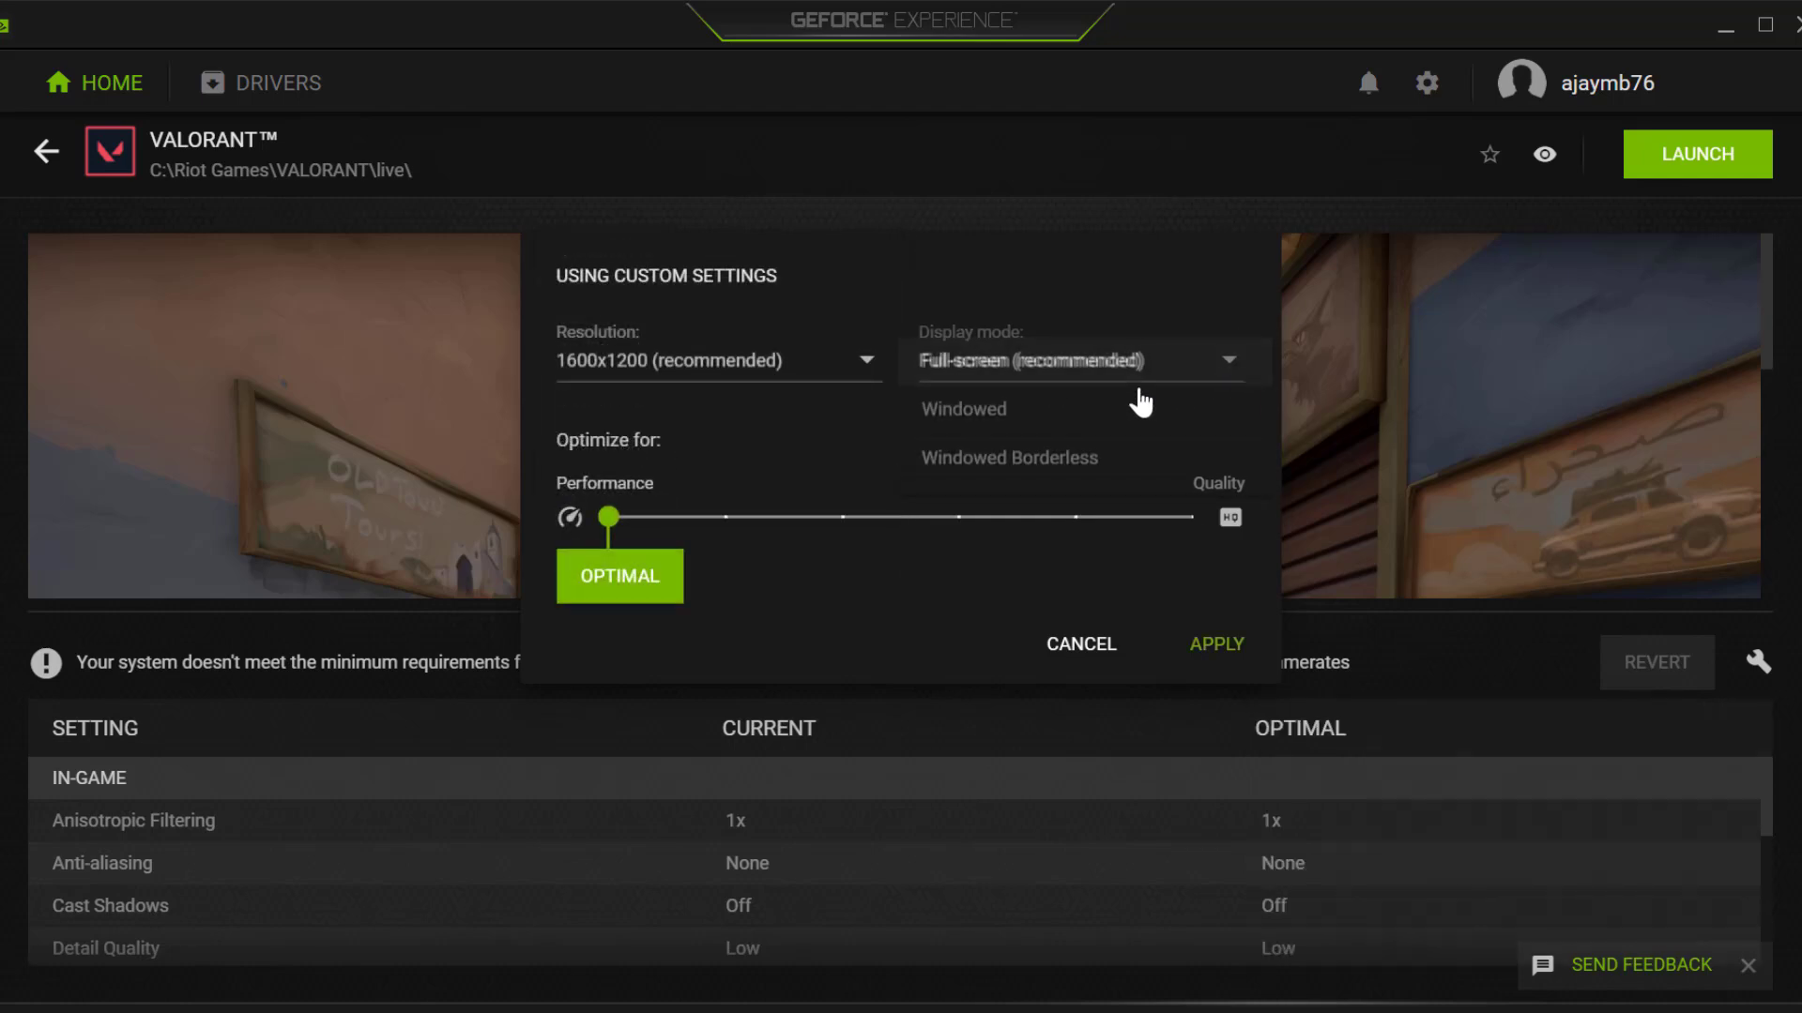
left_click(1041, 370)
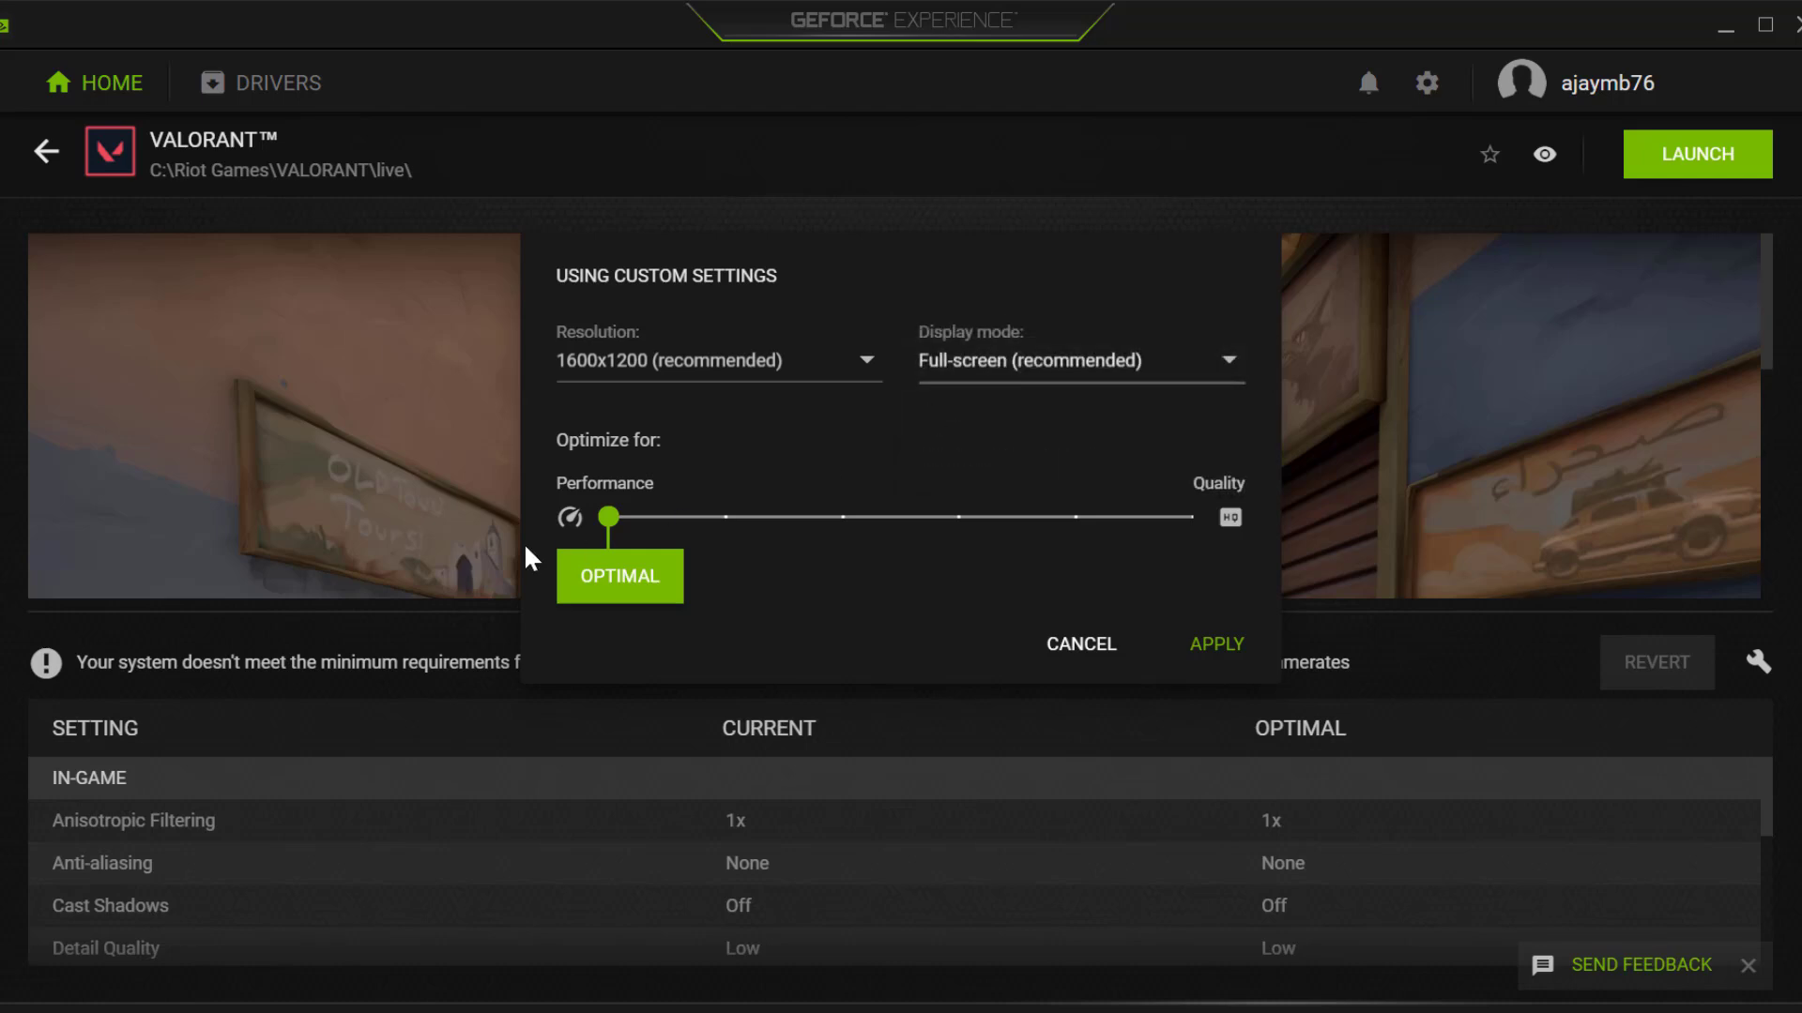
Set Valorant's optimization level fully to Performance, apply the custom settings and leave GeForce Experience.
left_click_drag(609, 519, 1190, 514)
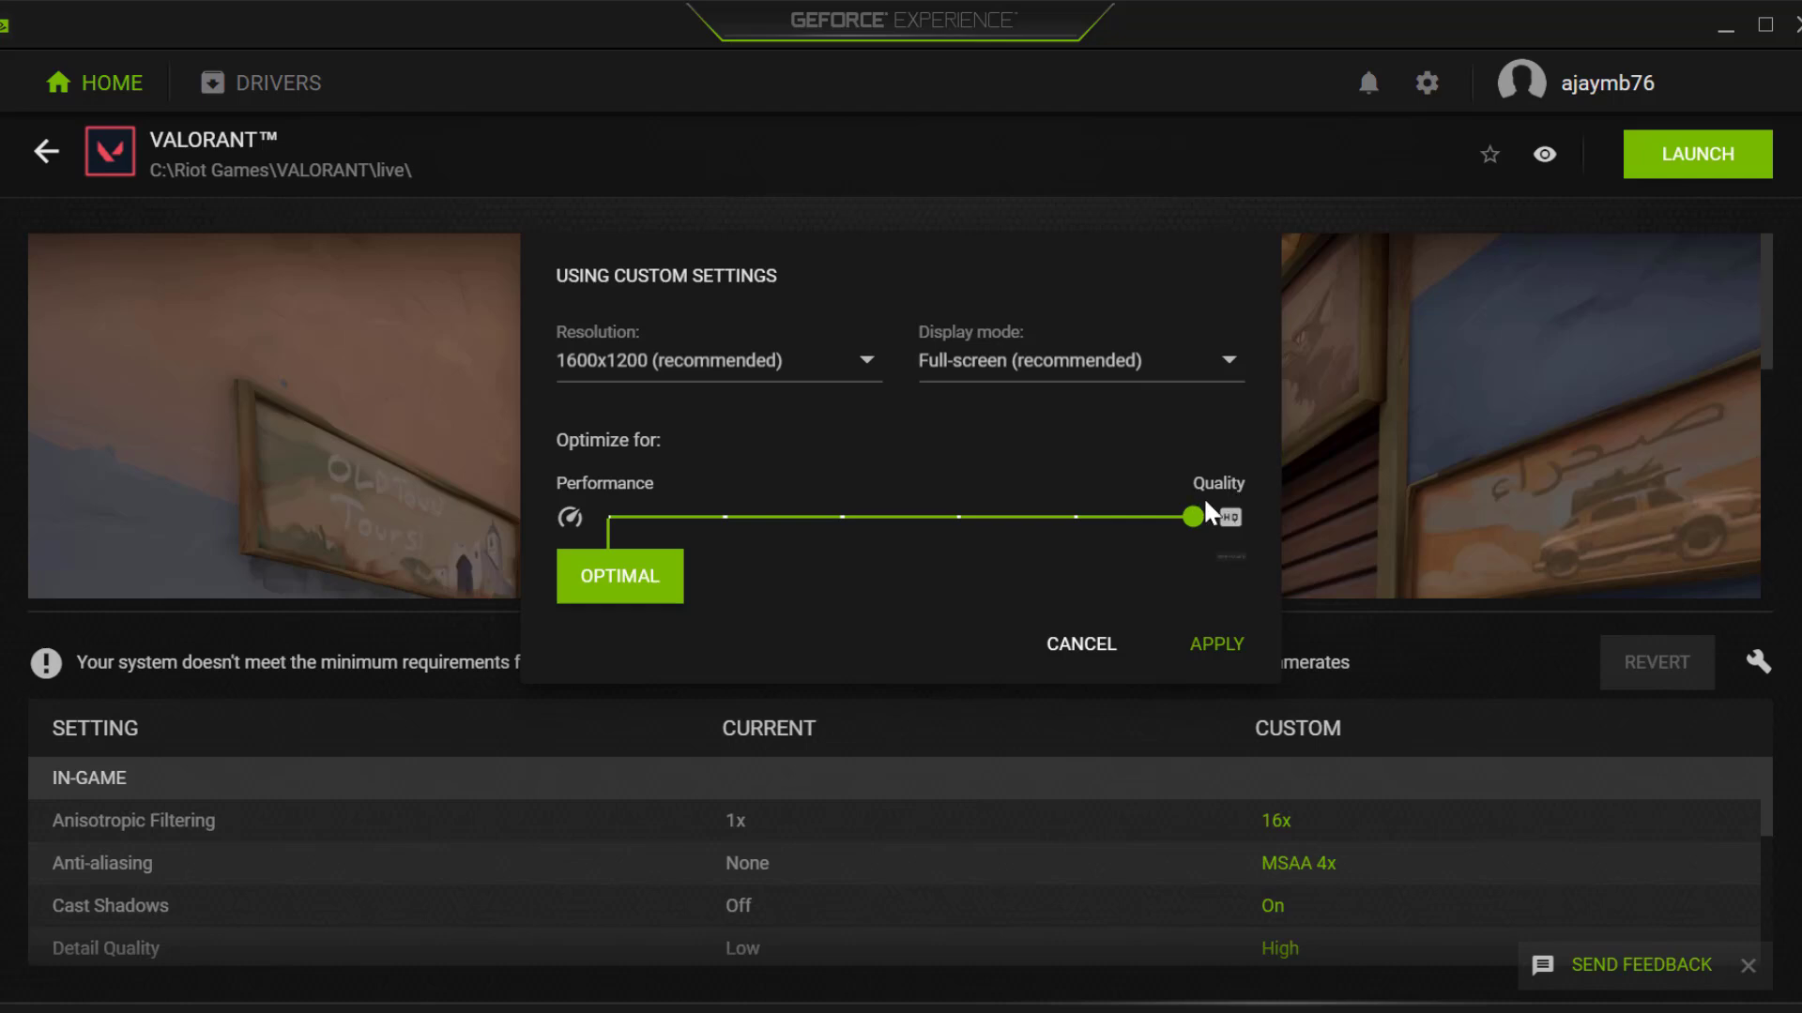
left_click_drag(1180, 521, 623, 532)
left_click(1192, 643)
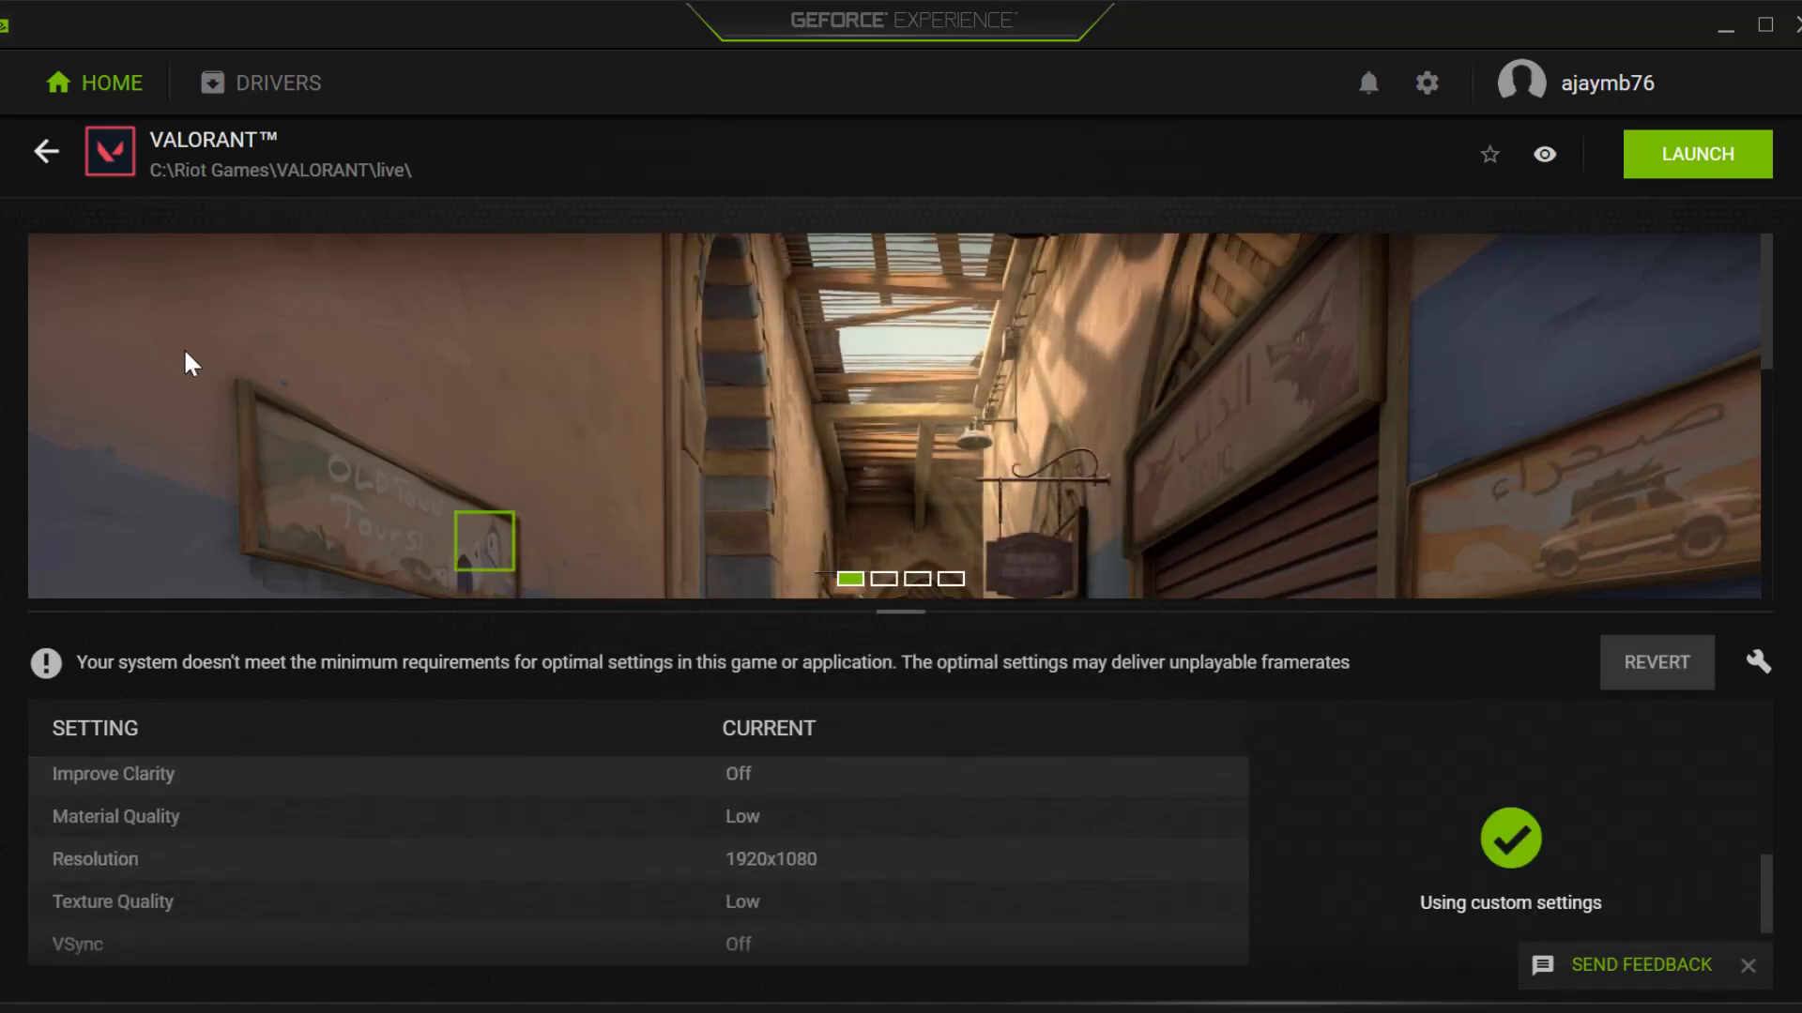
left_click(44, 152)
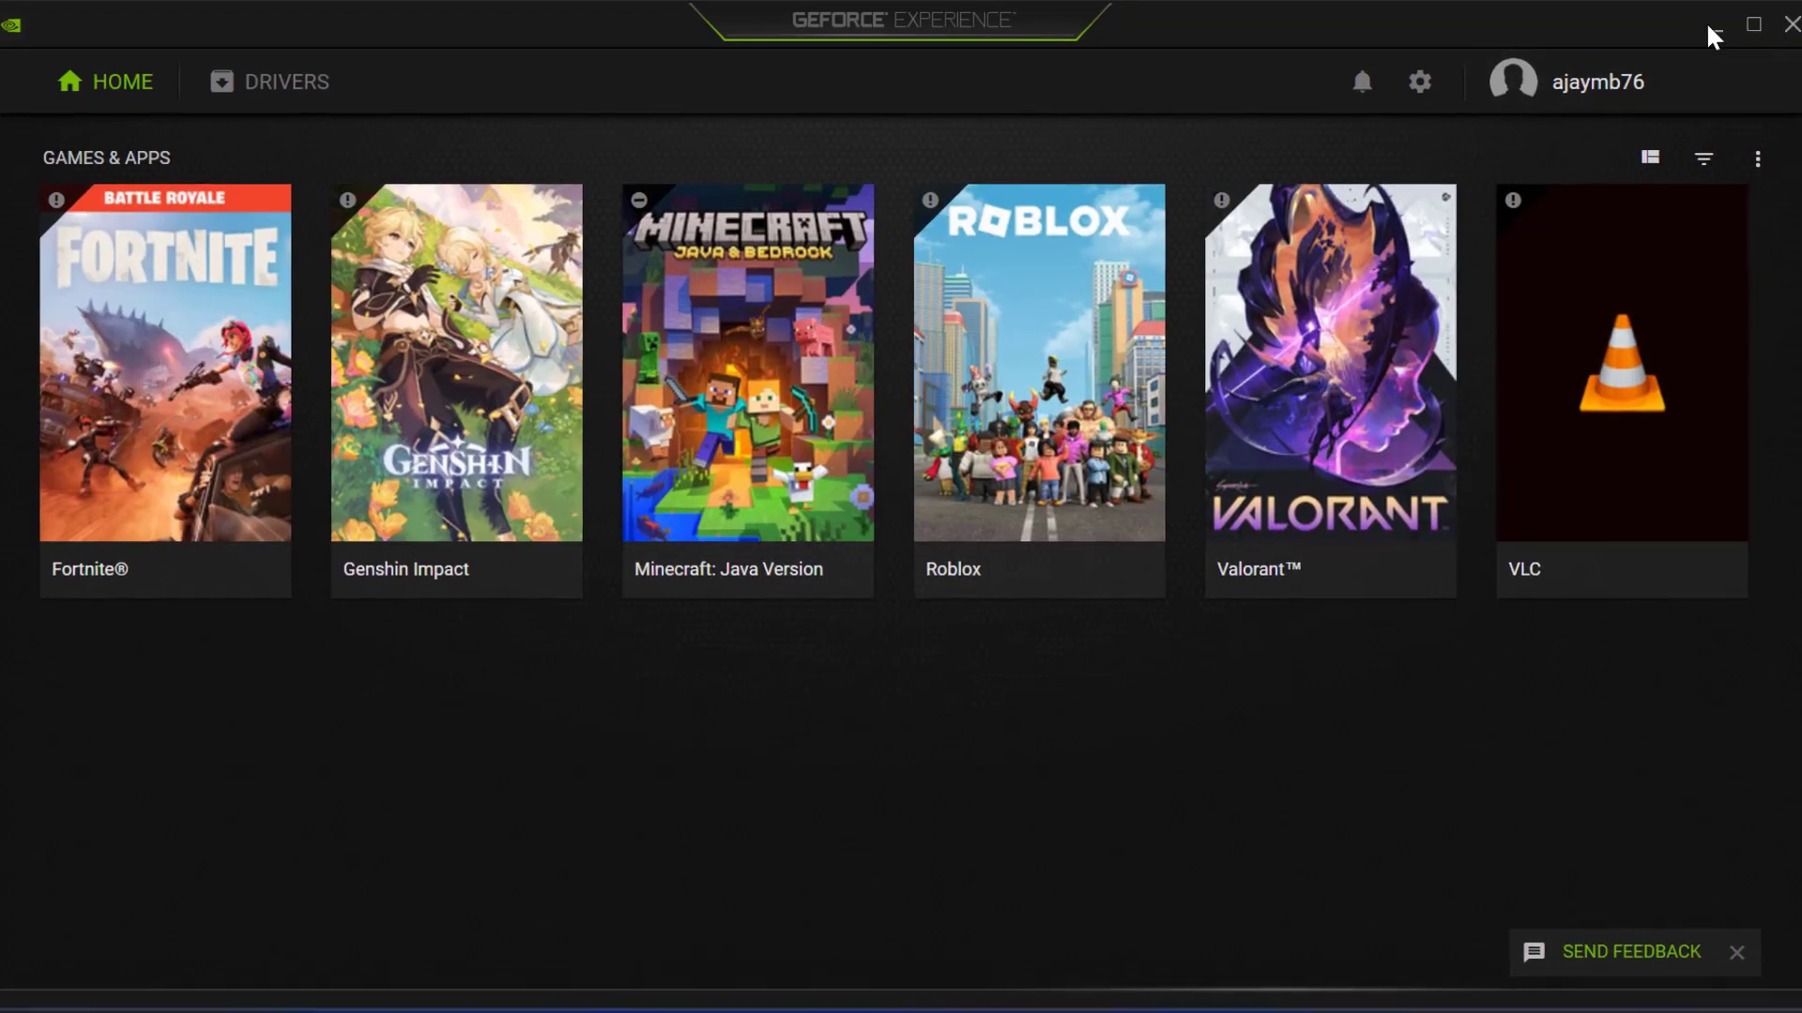
left_click(1765, 24)
left_click(1722, 23)
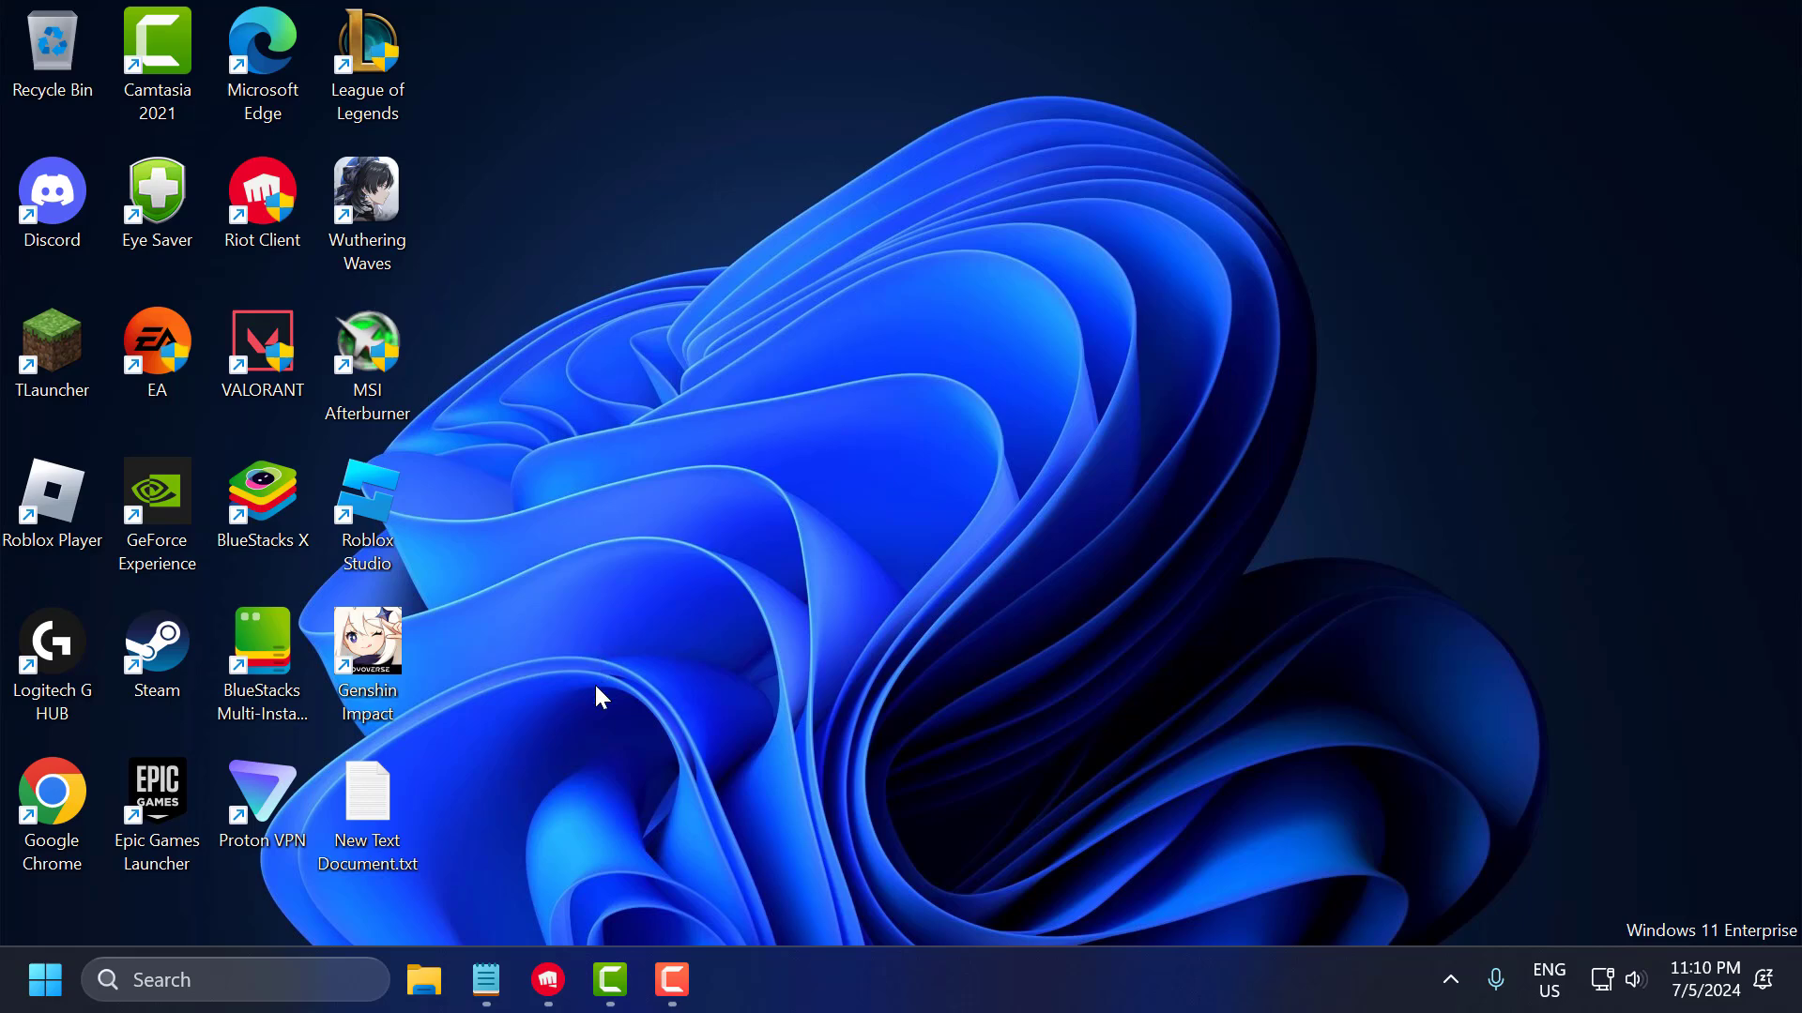
Open Windows Update by searching for "check for updates", run an update check and close the settings.
left_click(343, 988)
type("check for updates")
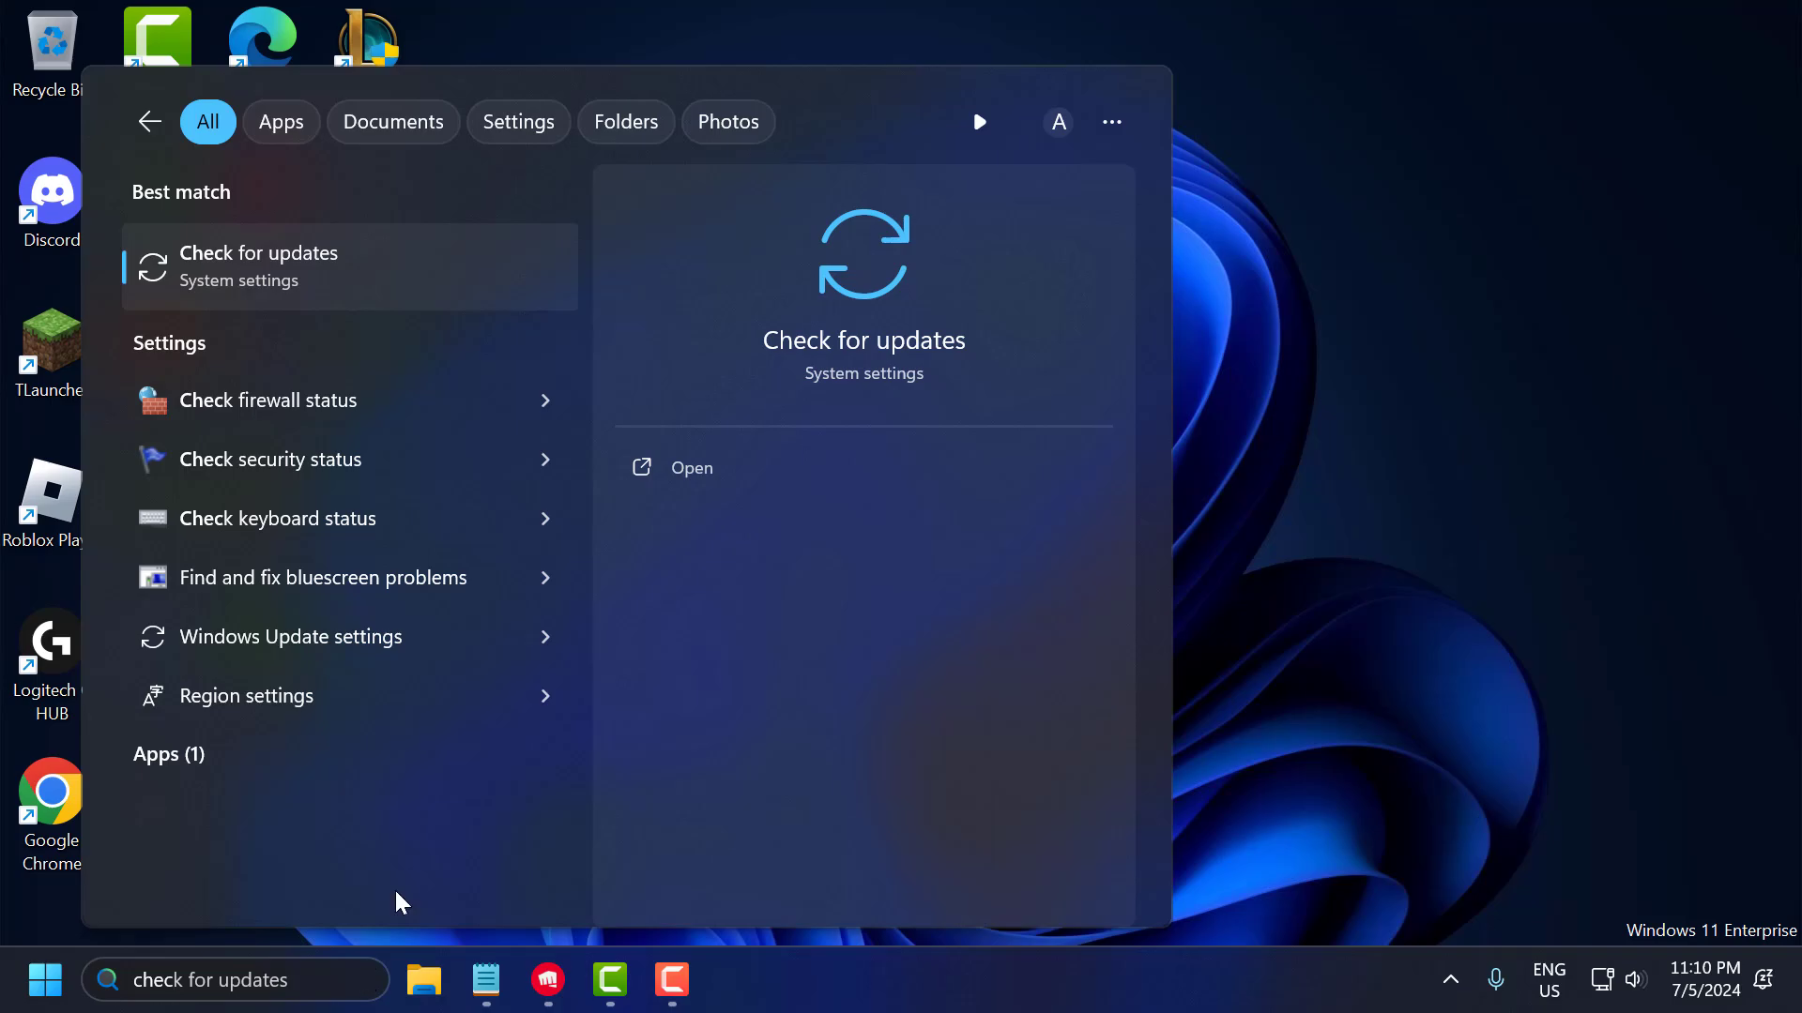
left_click(393, 300)
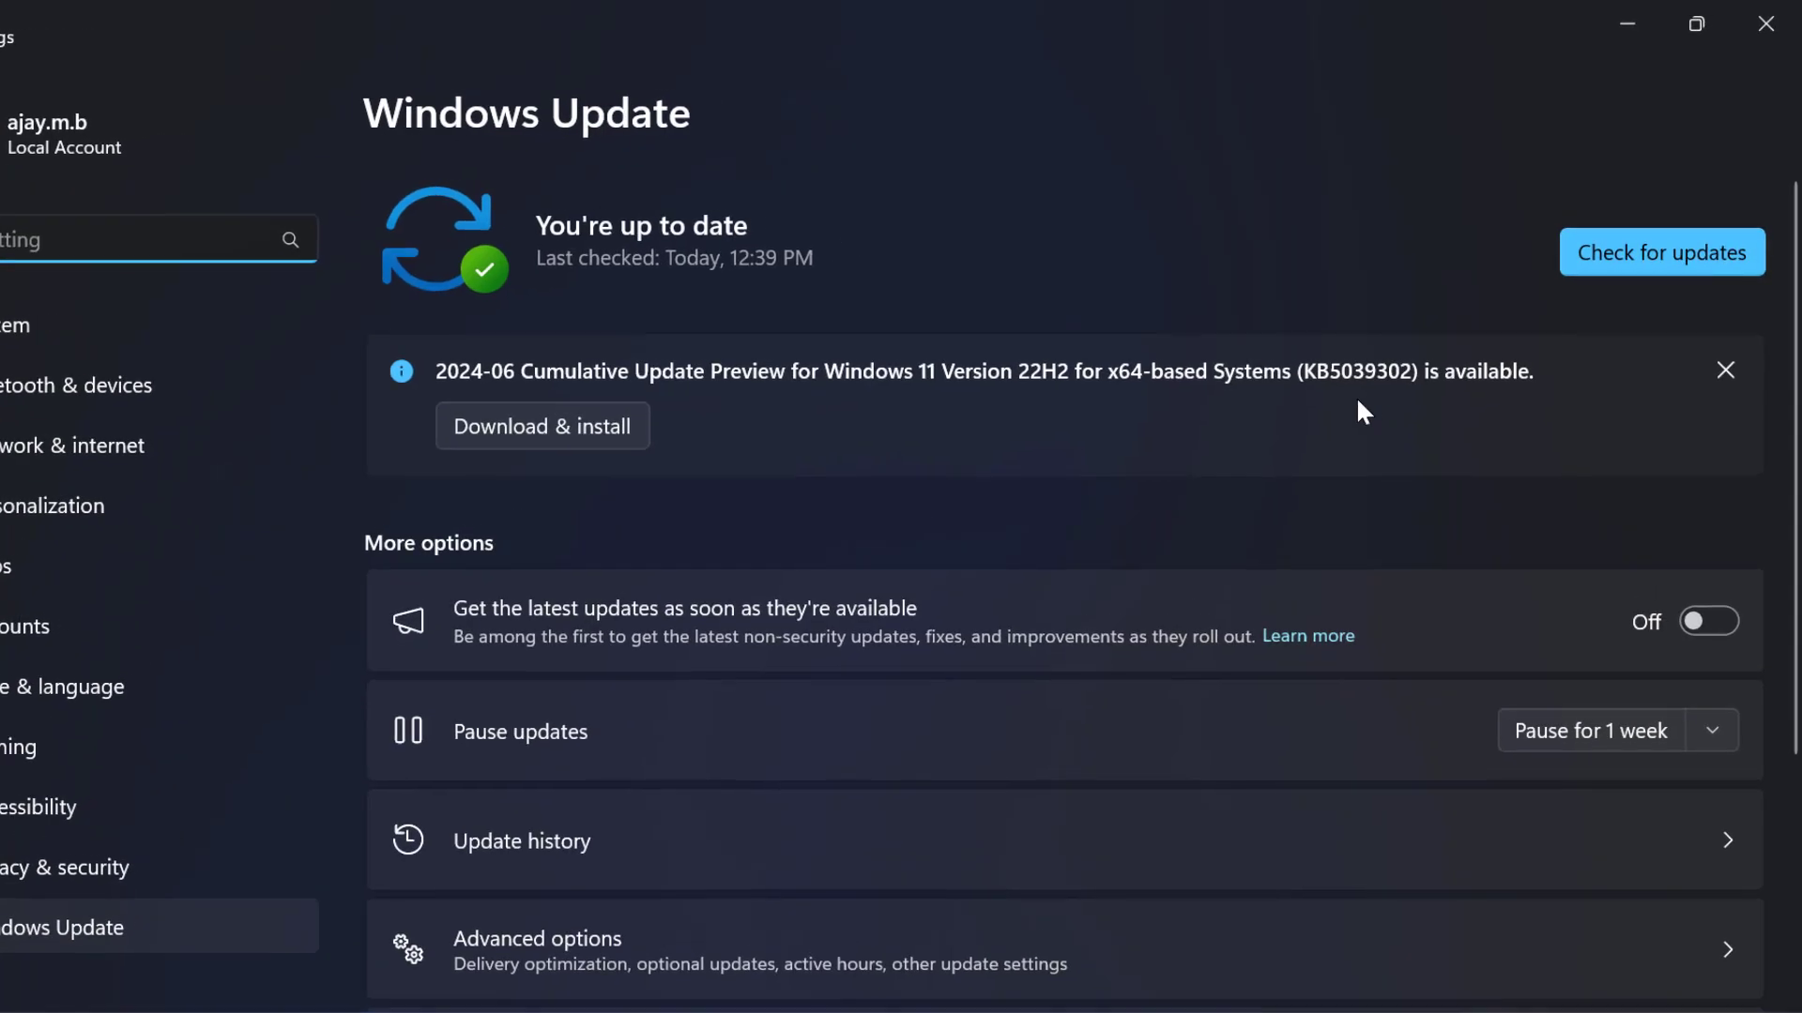
left_click(1590, 249)
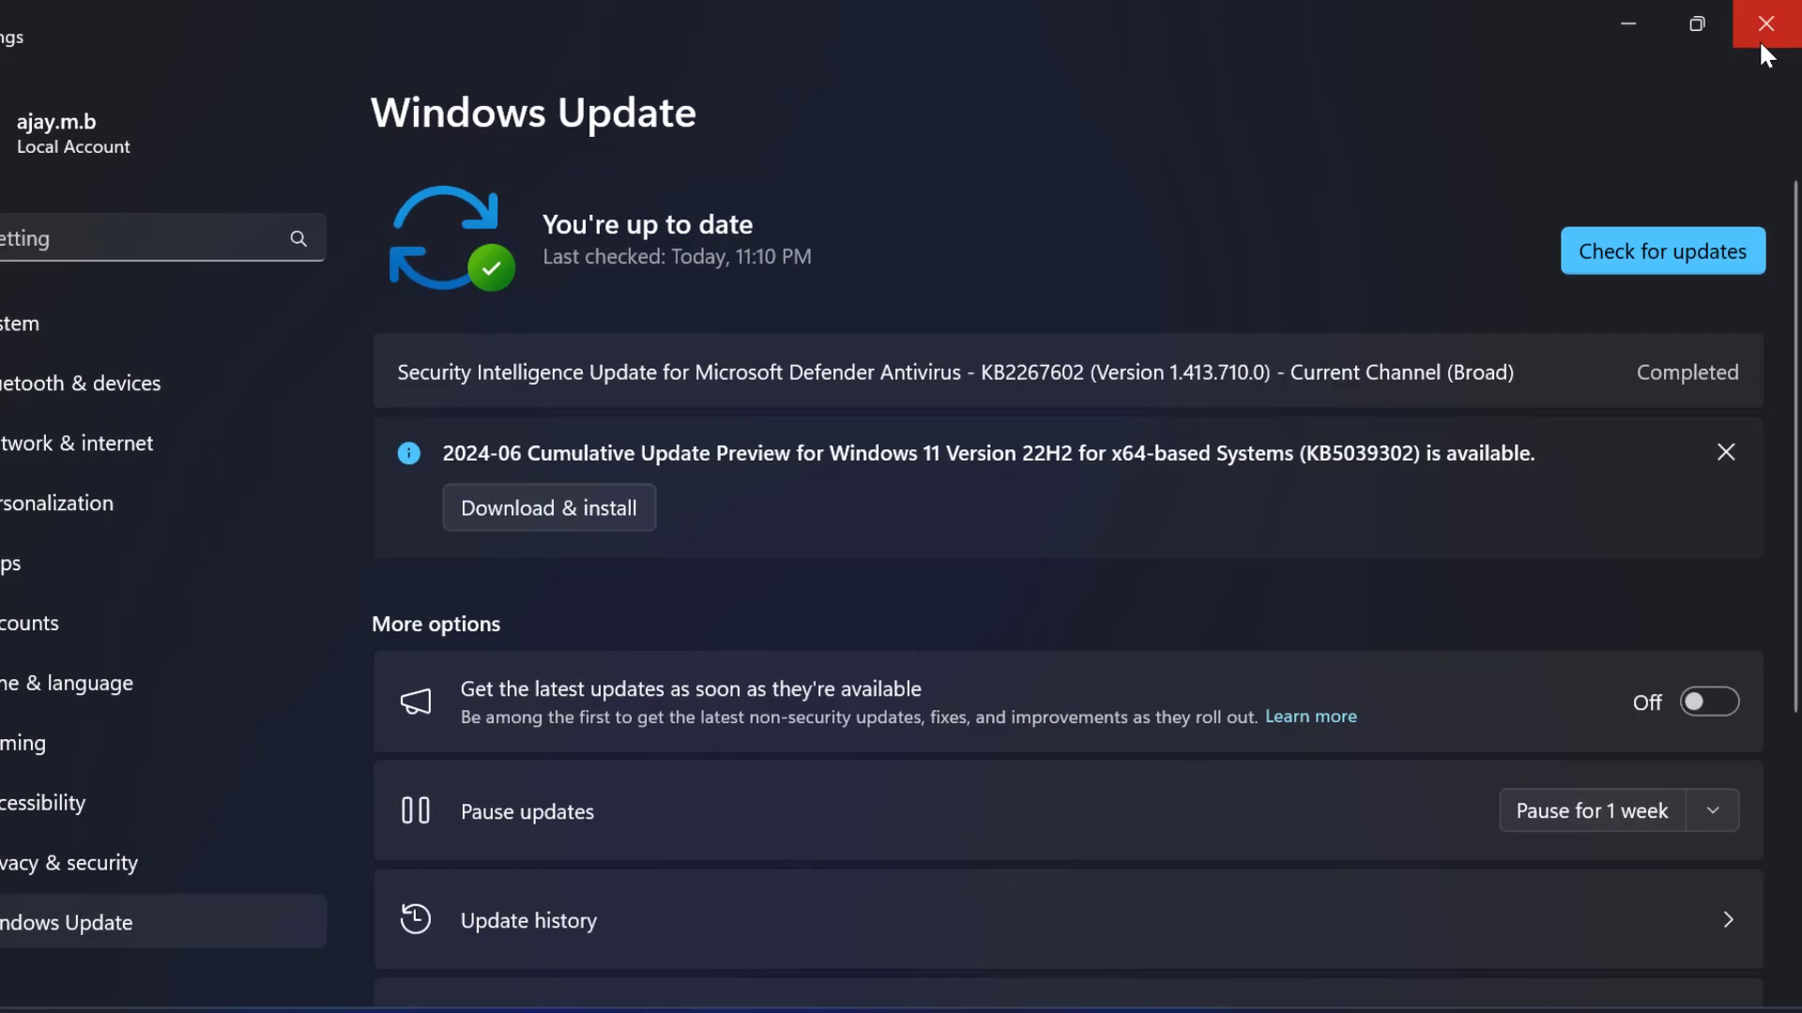
left_click(1761, 33)
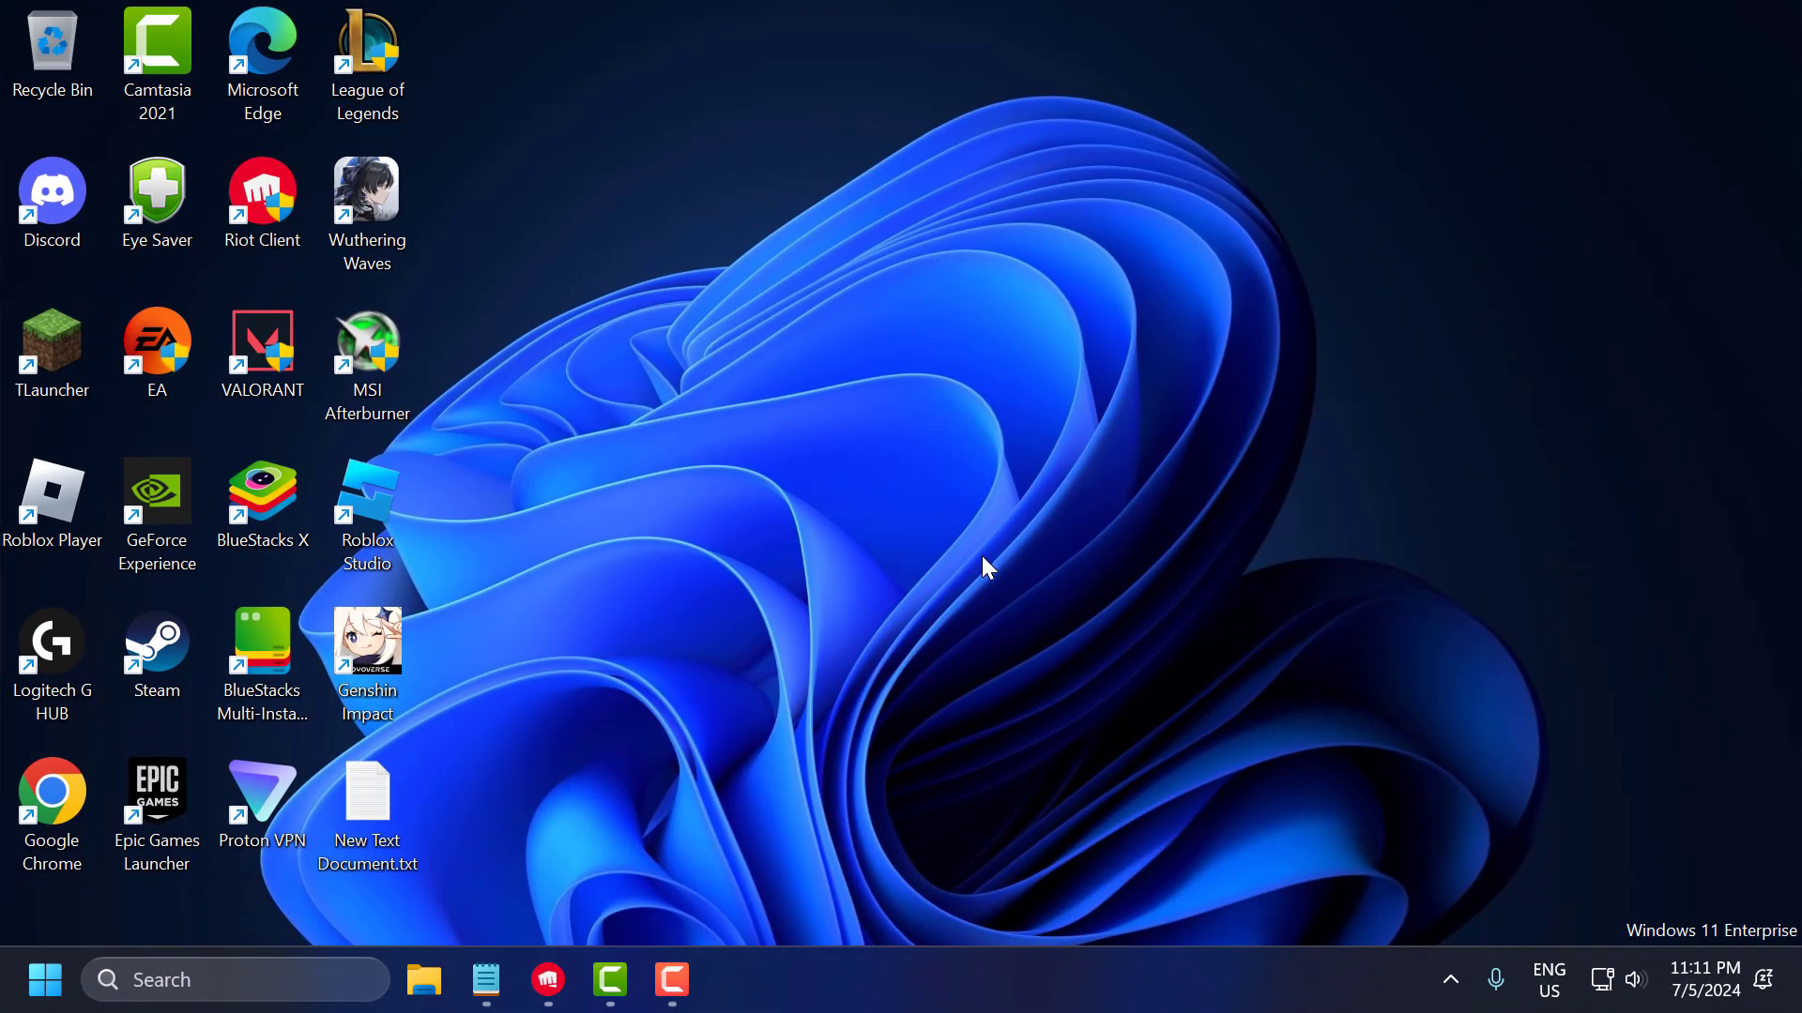
Open Task Manager to review the running apps and background processes, and close it.
right_click(917, 966)
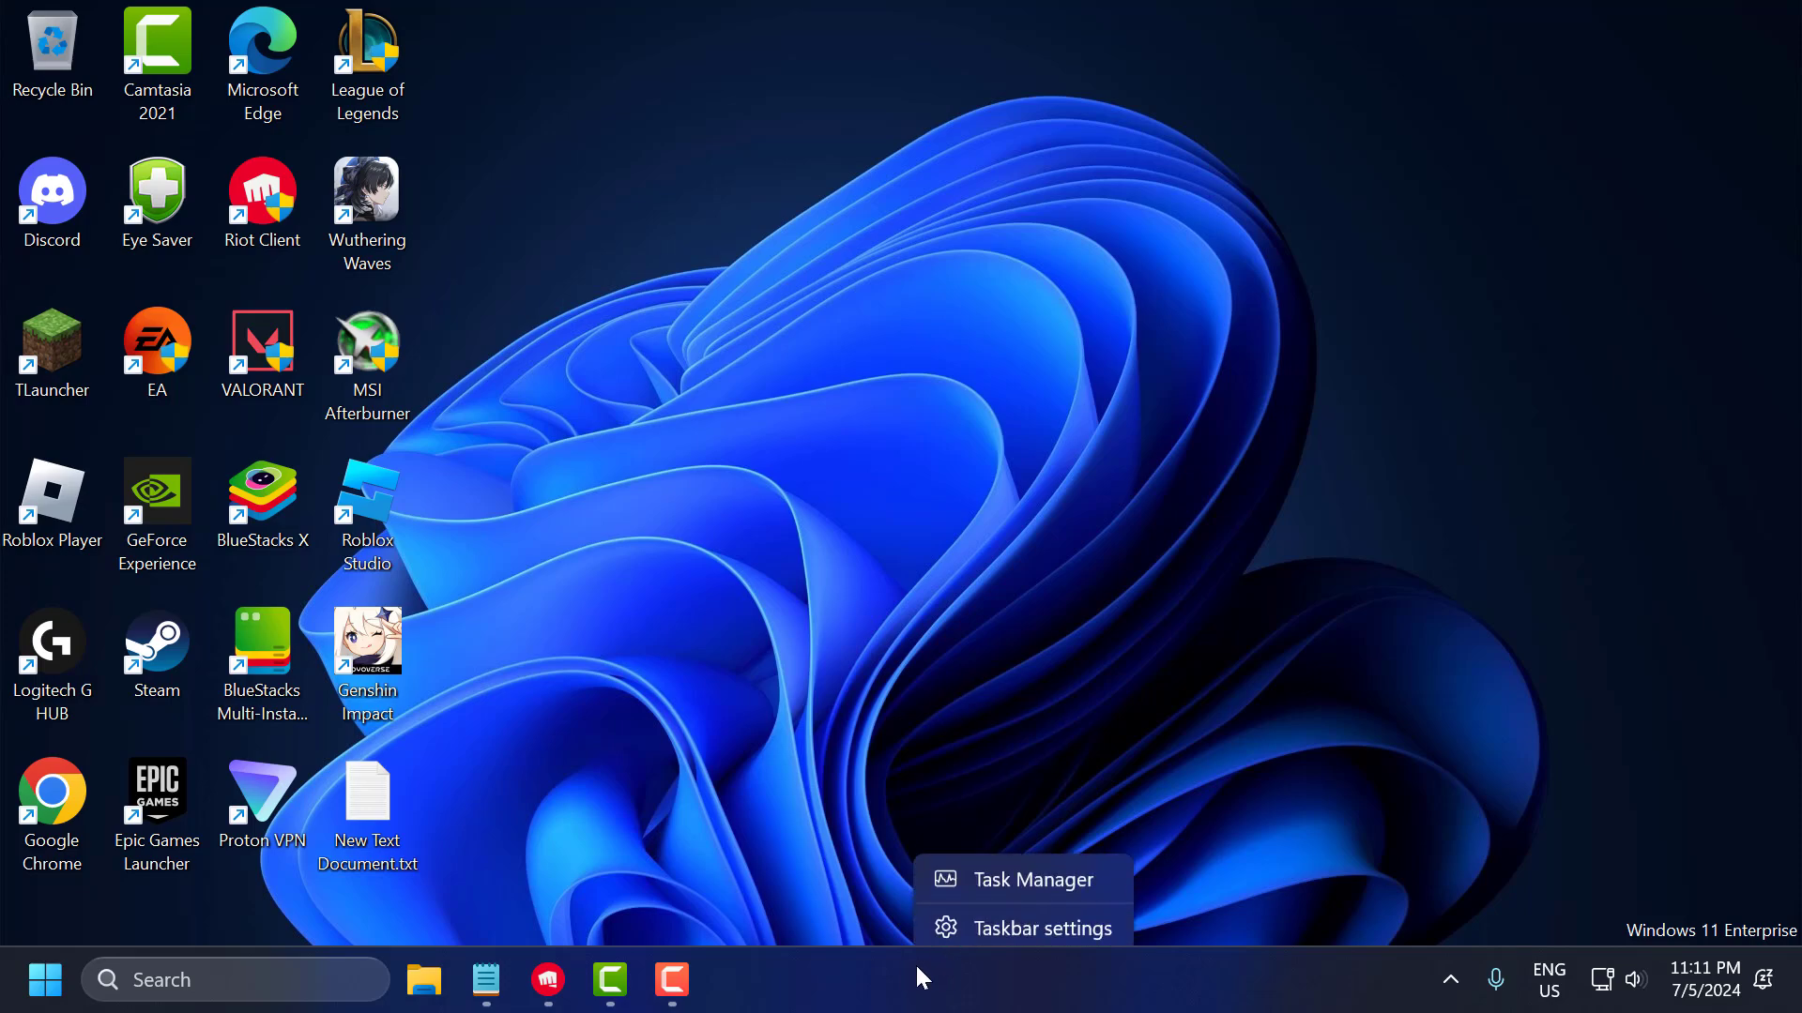
left_click(1008, 878)
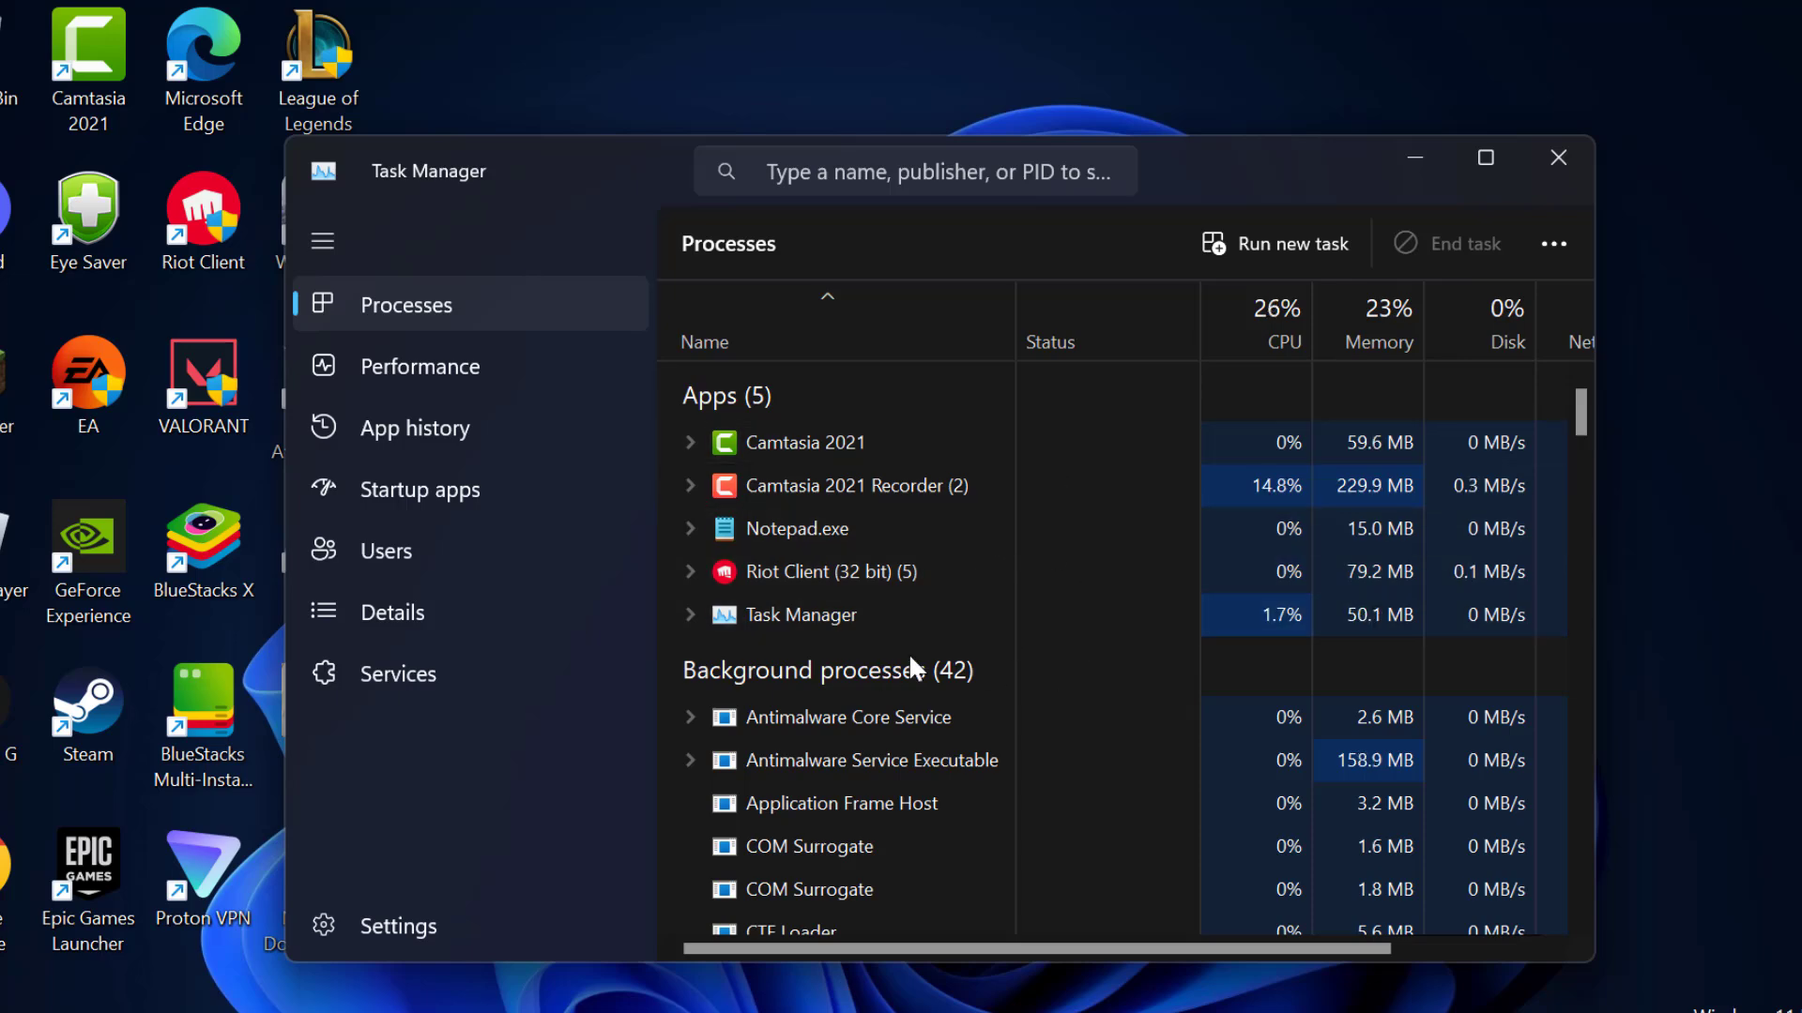
left_click(1561, 160)
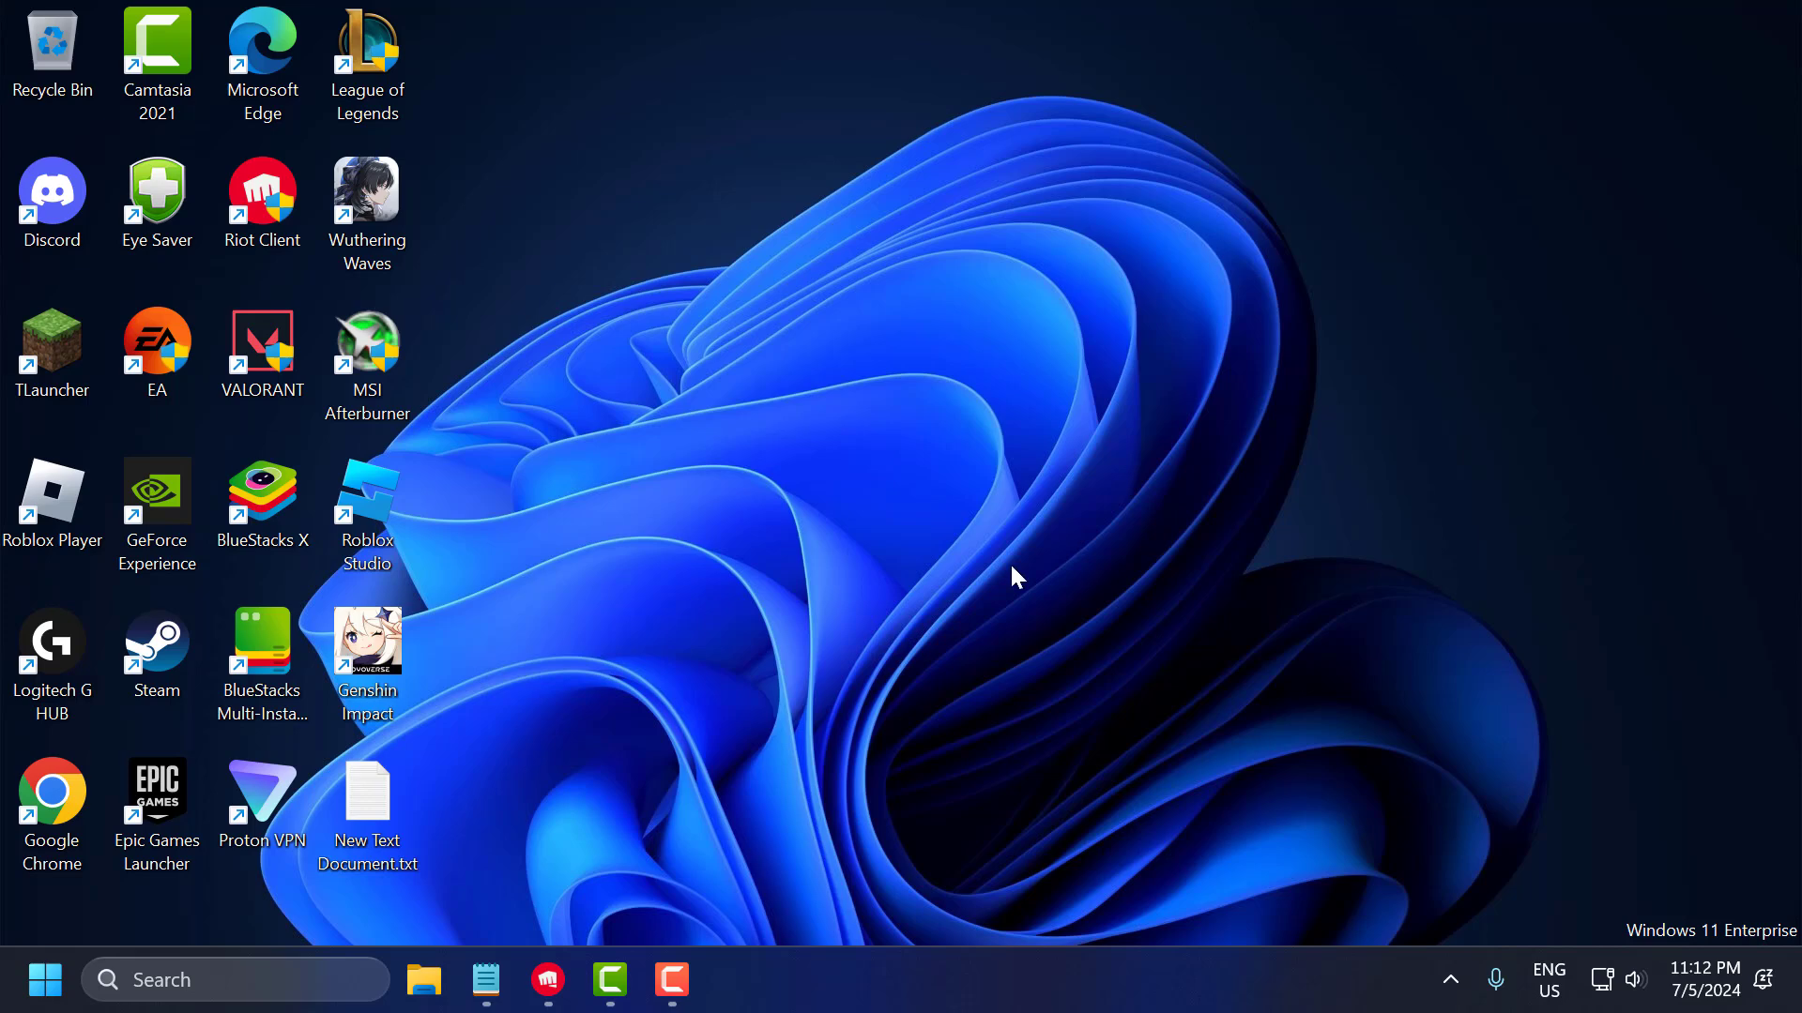
Search for cmd and start Command Prompt as administrator.
left_click(321, 976)
type("cmd")
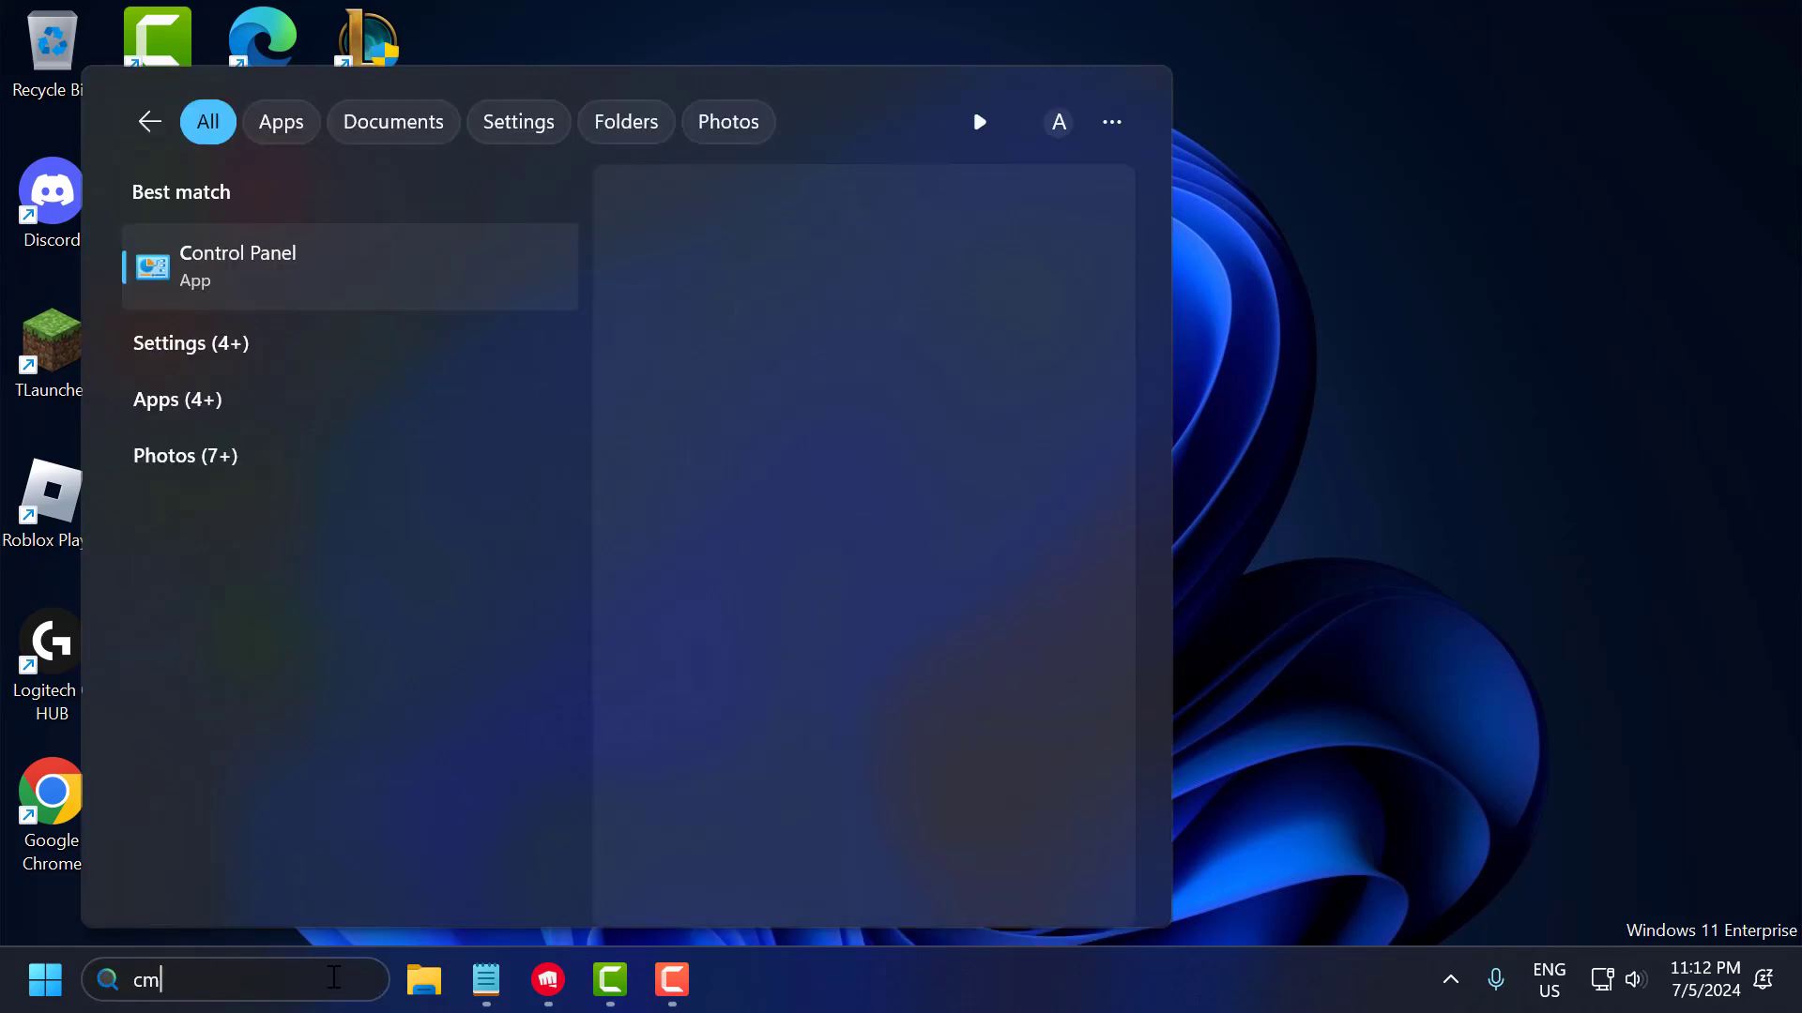
right_click(330, 285)
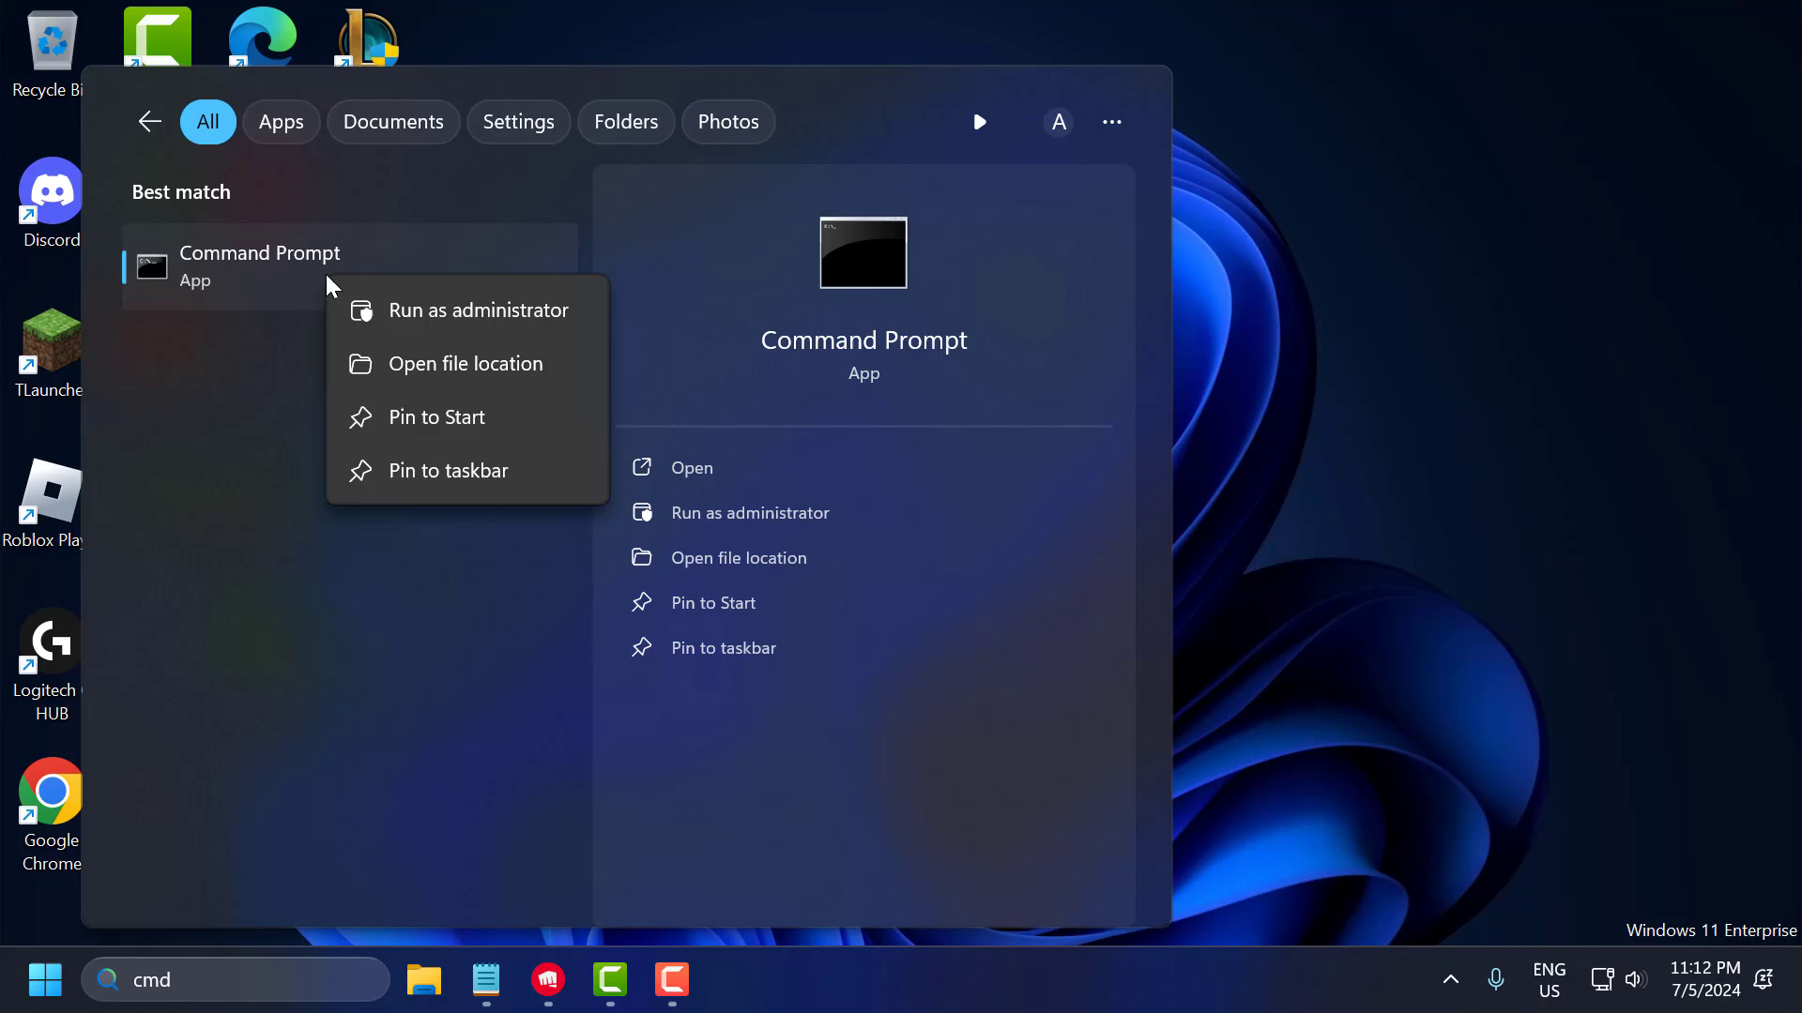
left_click(435, 310)
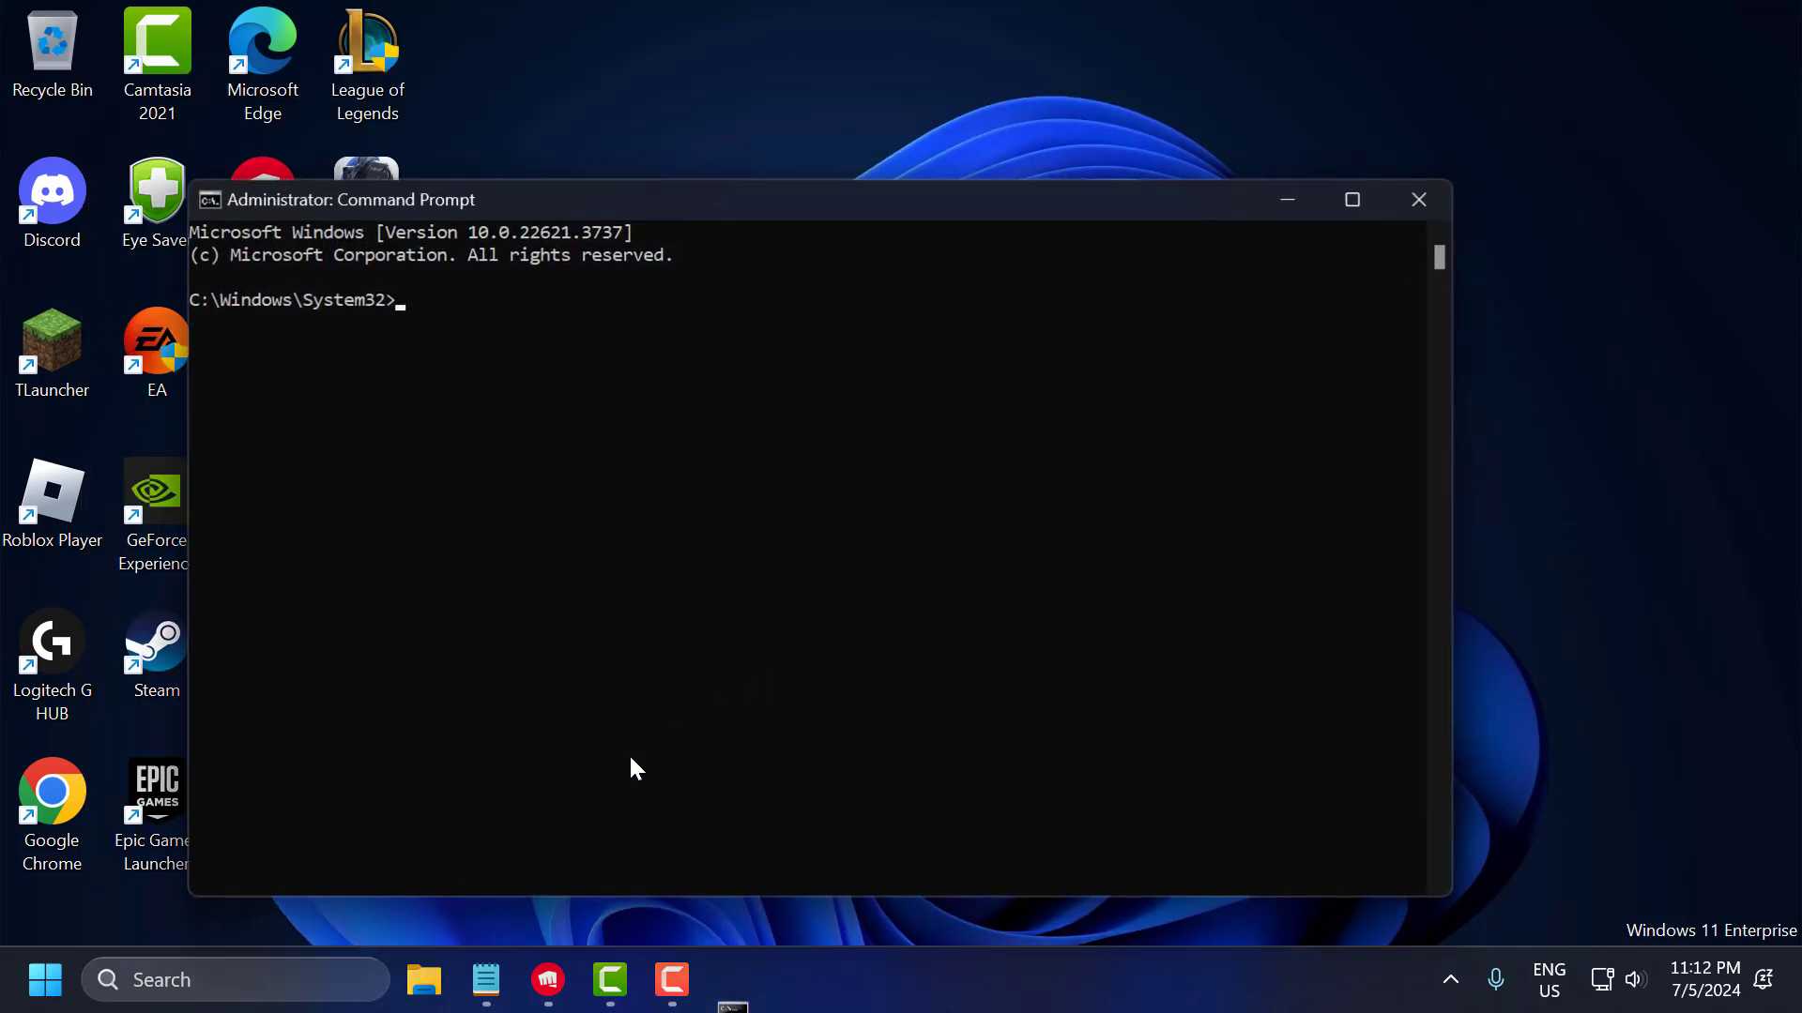
Copy the ipconfig /flushdns line from the Notepad command list and run it in Command Prompt.
left_click(486, 978)
triple_click(336, 219)
key("ctrl+c")
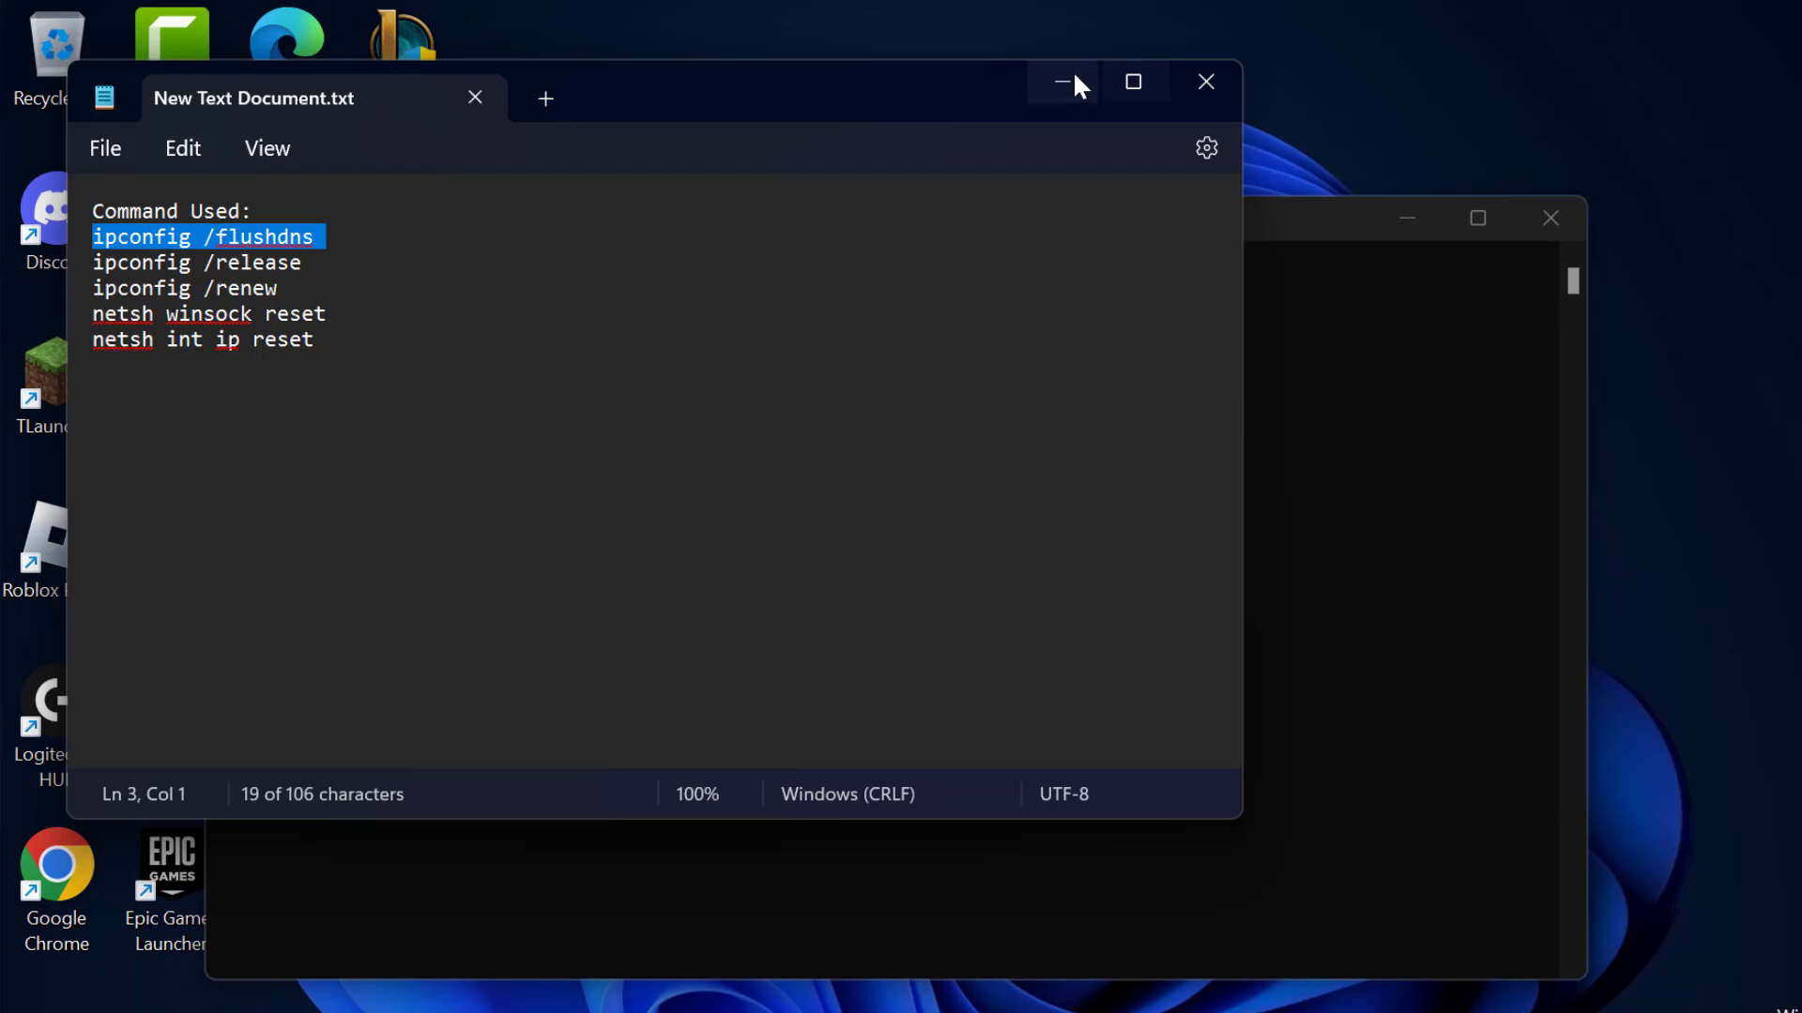
left_click(1076, 80)
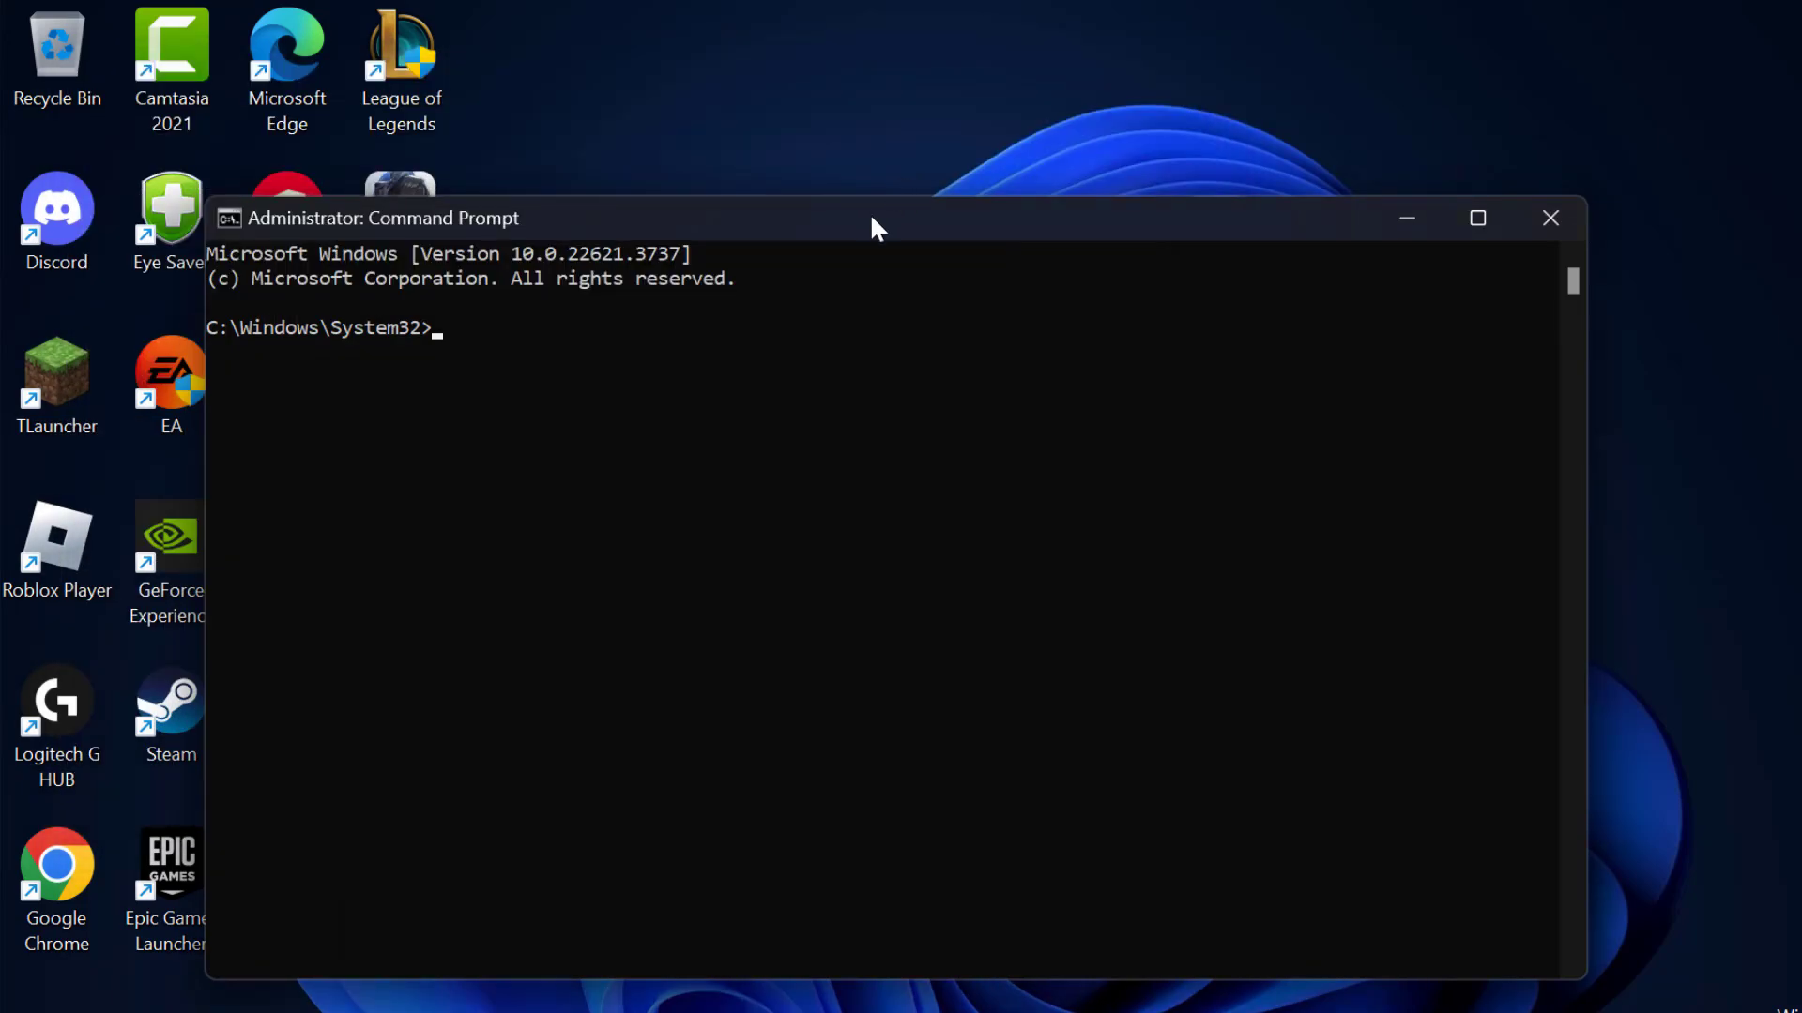
key("ctrl+v")
Copy the ipconfig /release line from the Notepad command list and run it in Command Prompt.
key("alt+Tab")
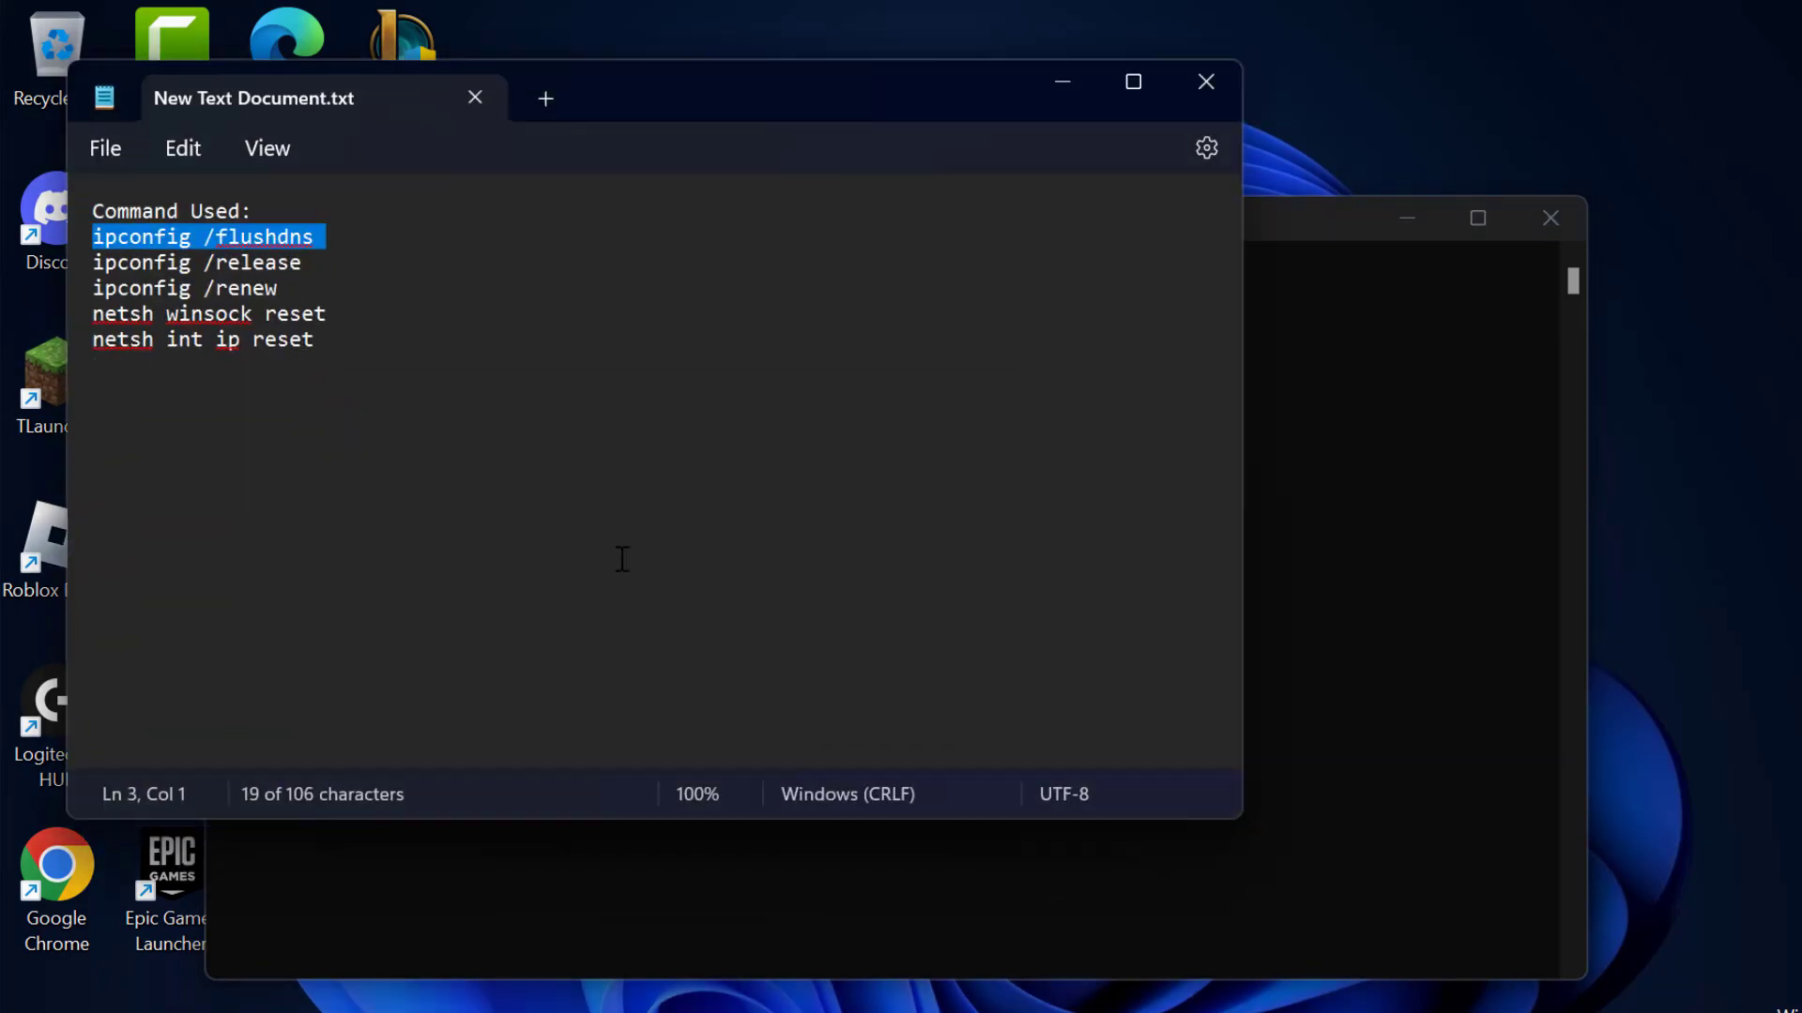
left_click(526, 270)
triple_click(525, 267)
key("ctrl+c")
left_click(1062, 81)
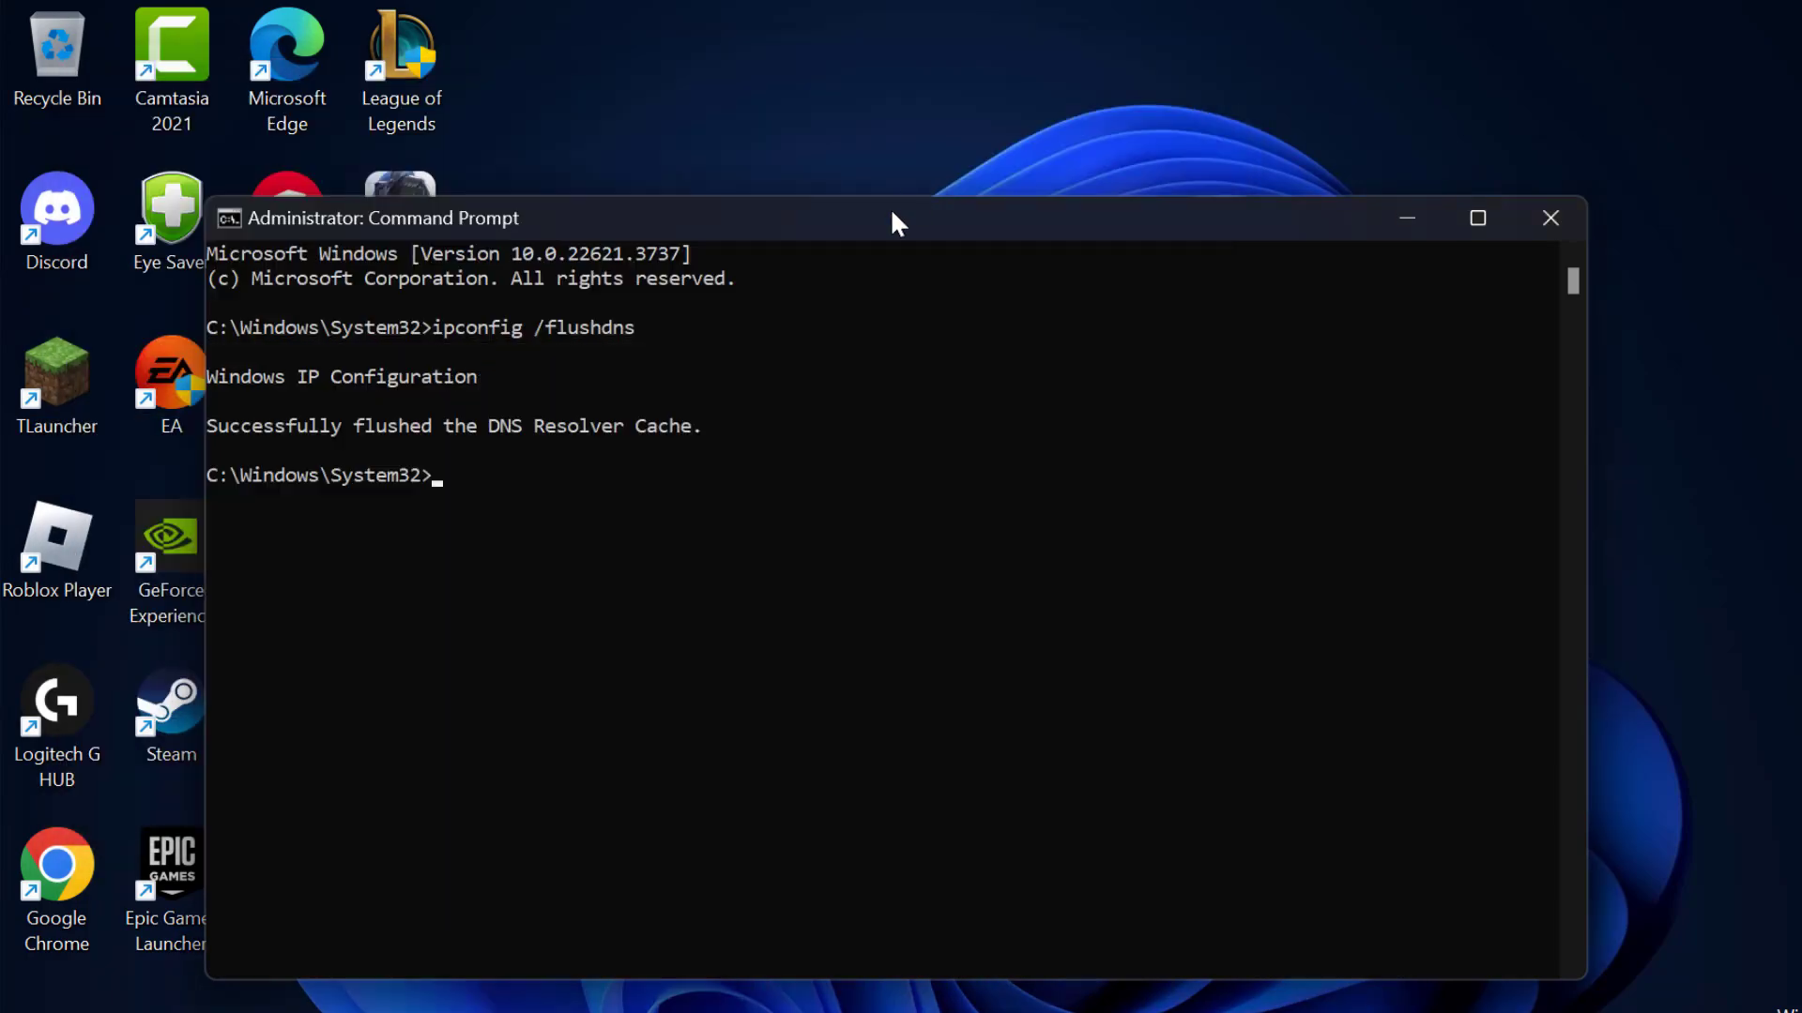
key("ctrl+v")
Copy the ipconfig /renew line from the Notepad command list and run it in Command Prompt.
key("alt+Tab")
triple_click(234, 286)
key("ctrl+c")
left_click(1056, 81)
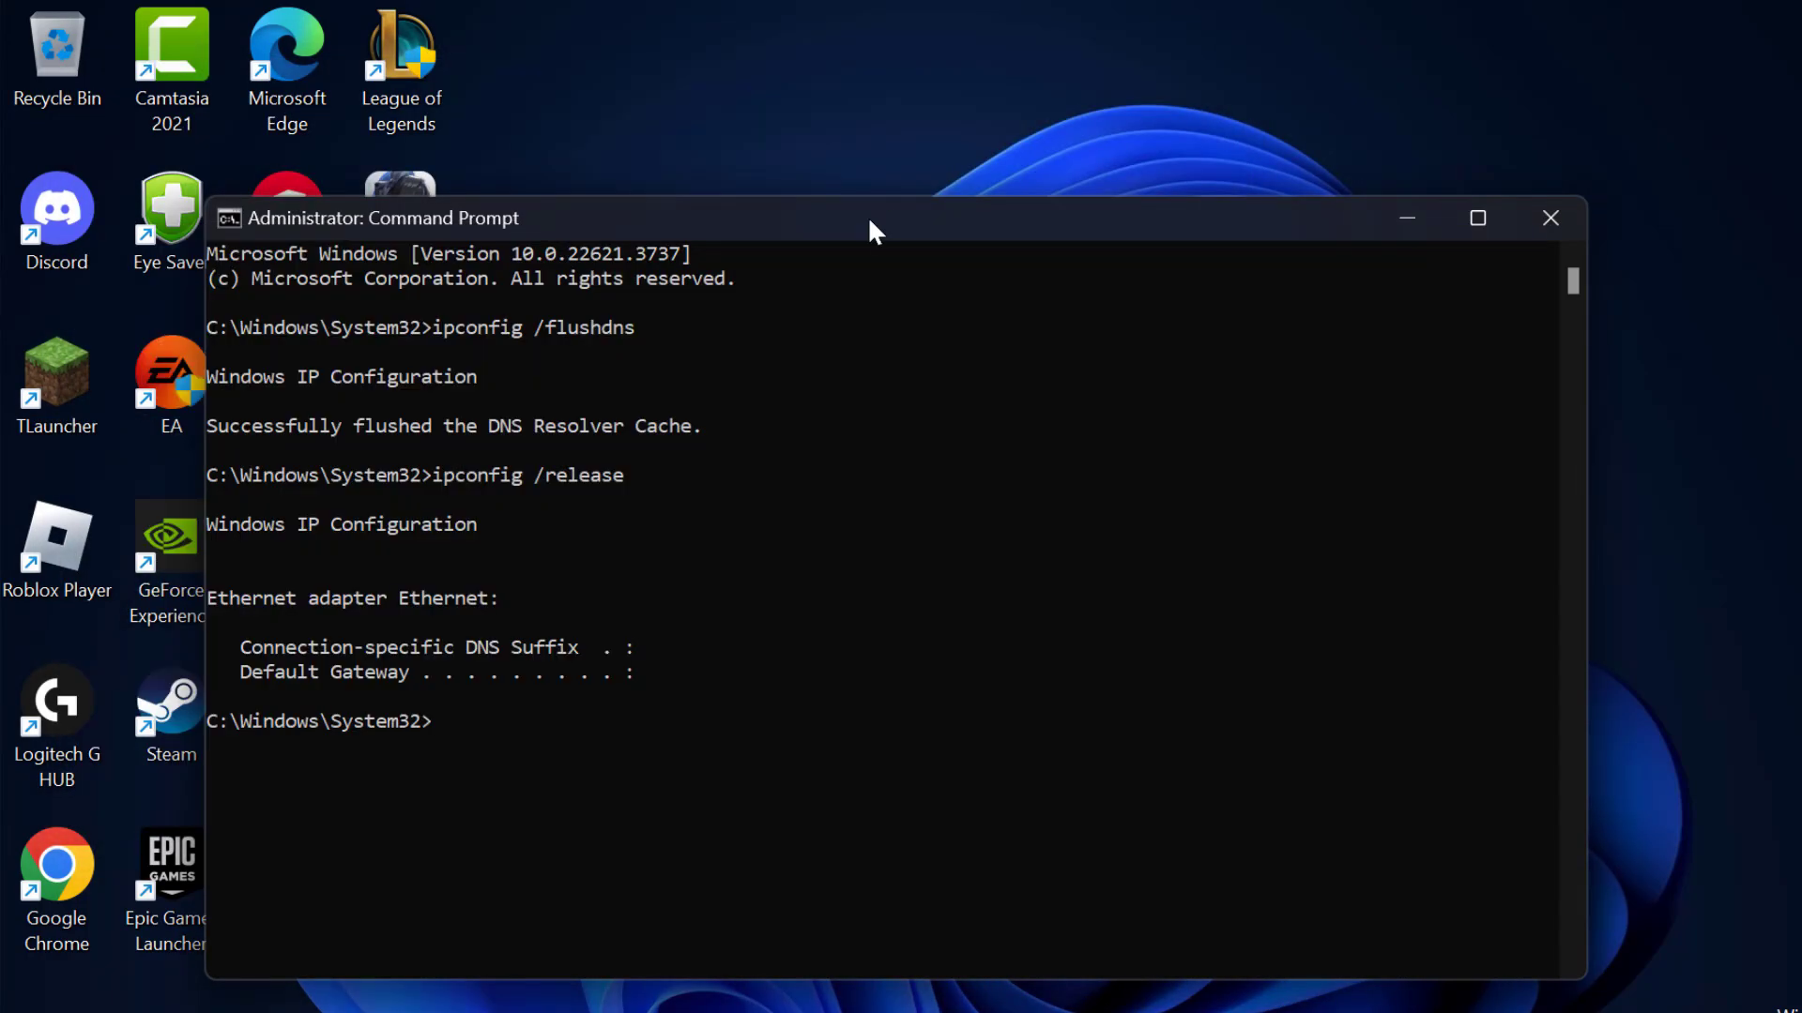
key("ctrl+v")
Copy the netsh winsock reset line from the Notepad command list and run it in Command Prompt.
key("alt+Tab")
triple_click(419, 317)
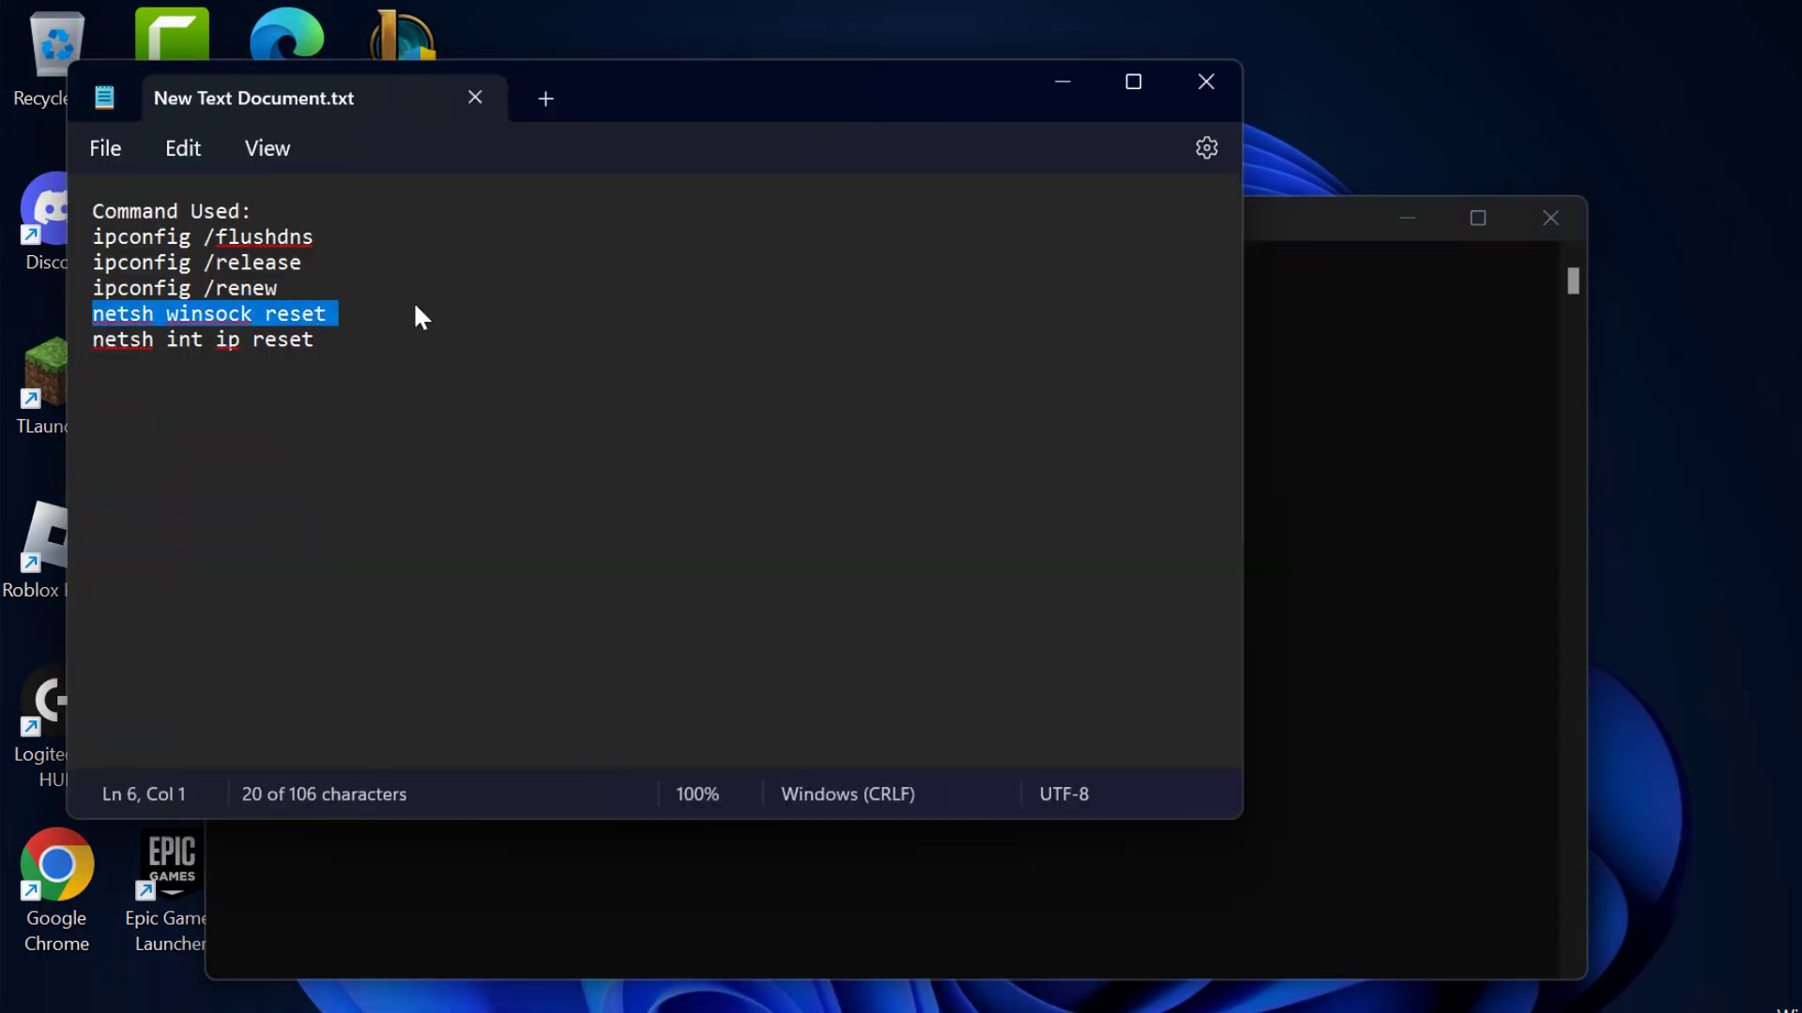
left_click(1072, 75)
key("ctrl+v")
Copy the netsh int ip reset line from the Notepad command list and run it in Command Prompt.
key("alt+Tab")
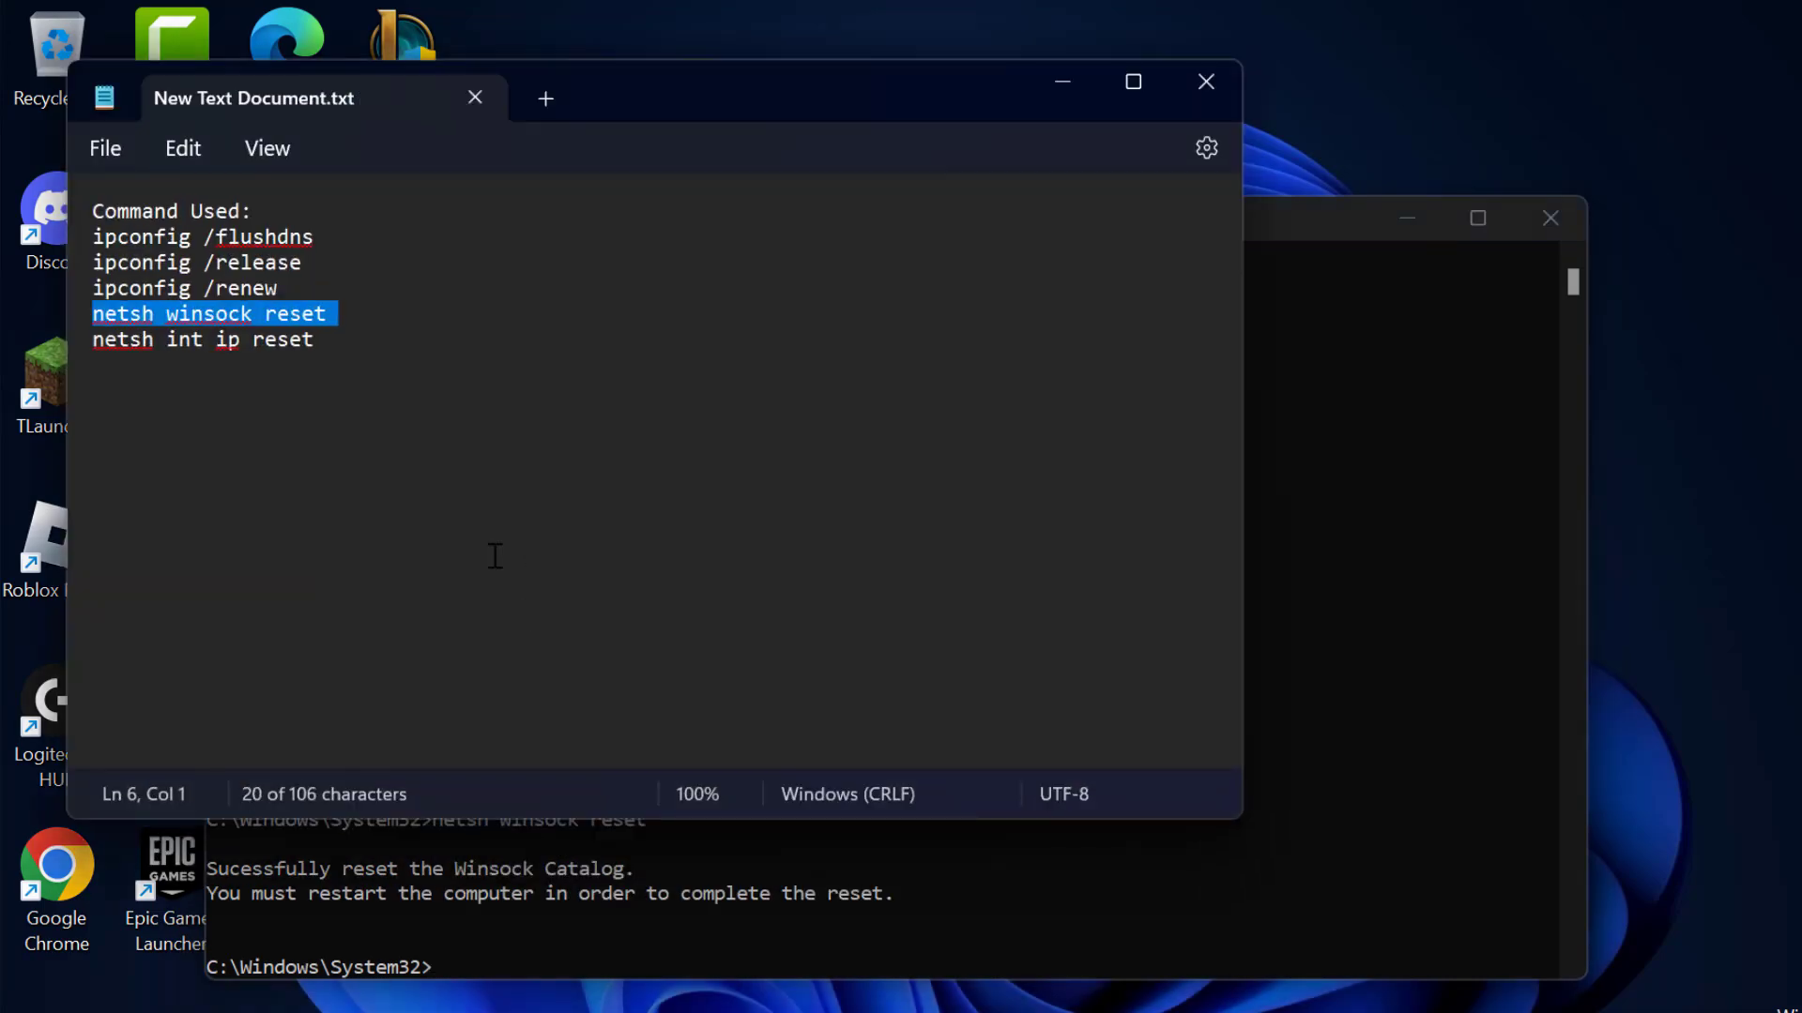
triple_click(386, 340)
key("ctrl+c")
left_click(1062, 81)
key("ctrl+v")
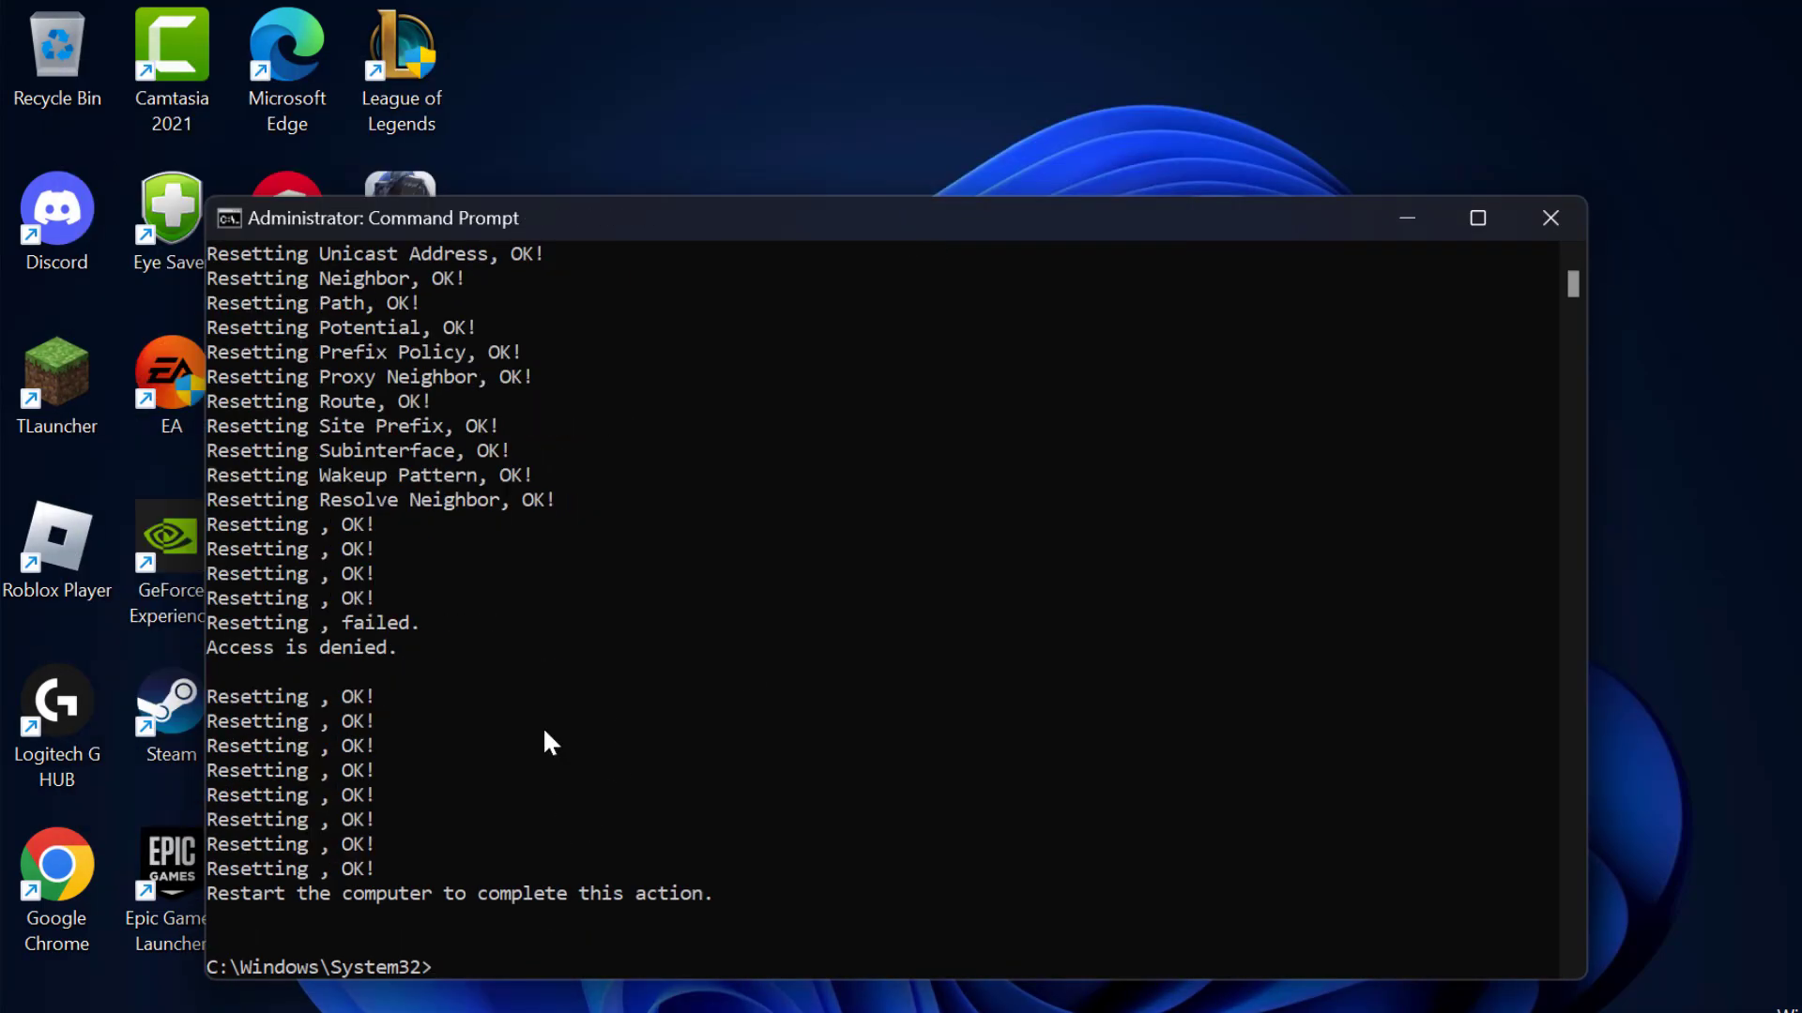
Close Command Prompt and open the Allow an app through Windows Firewall settings.
left_click(1554, 219)
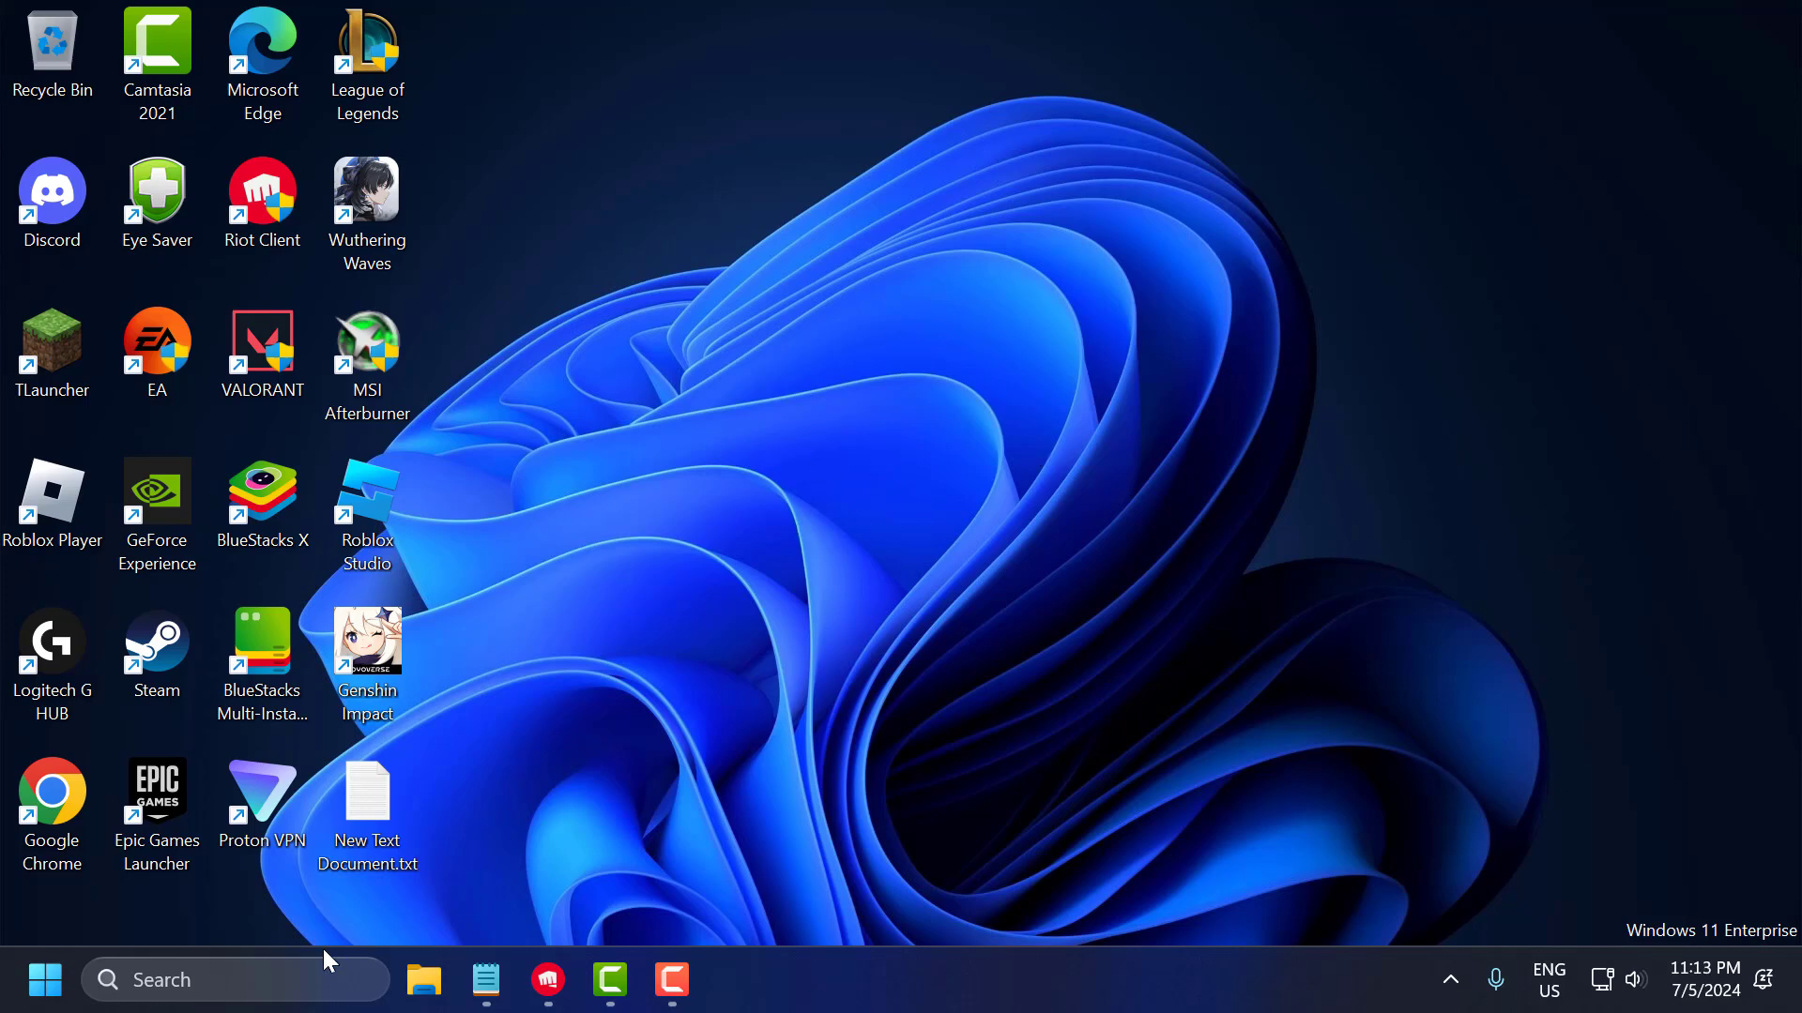
left_click(319, 974)
type("allow an app through Winc")
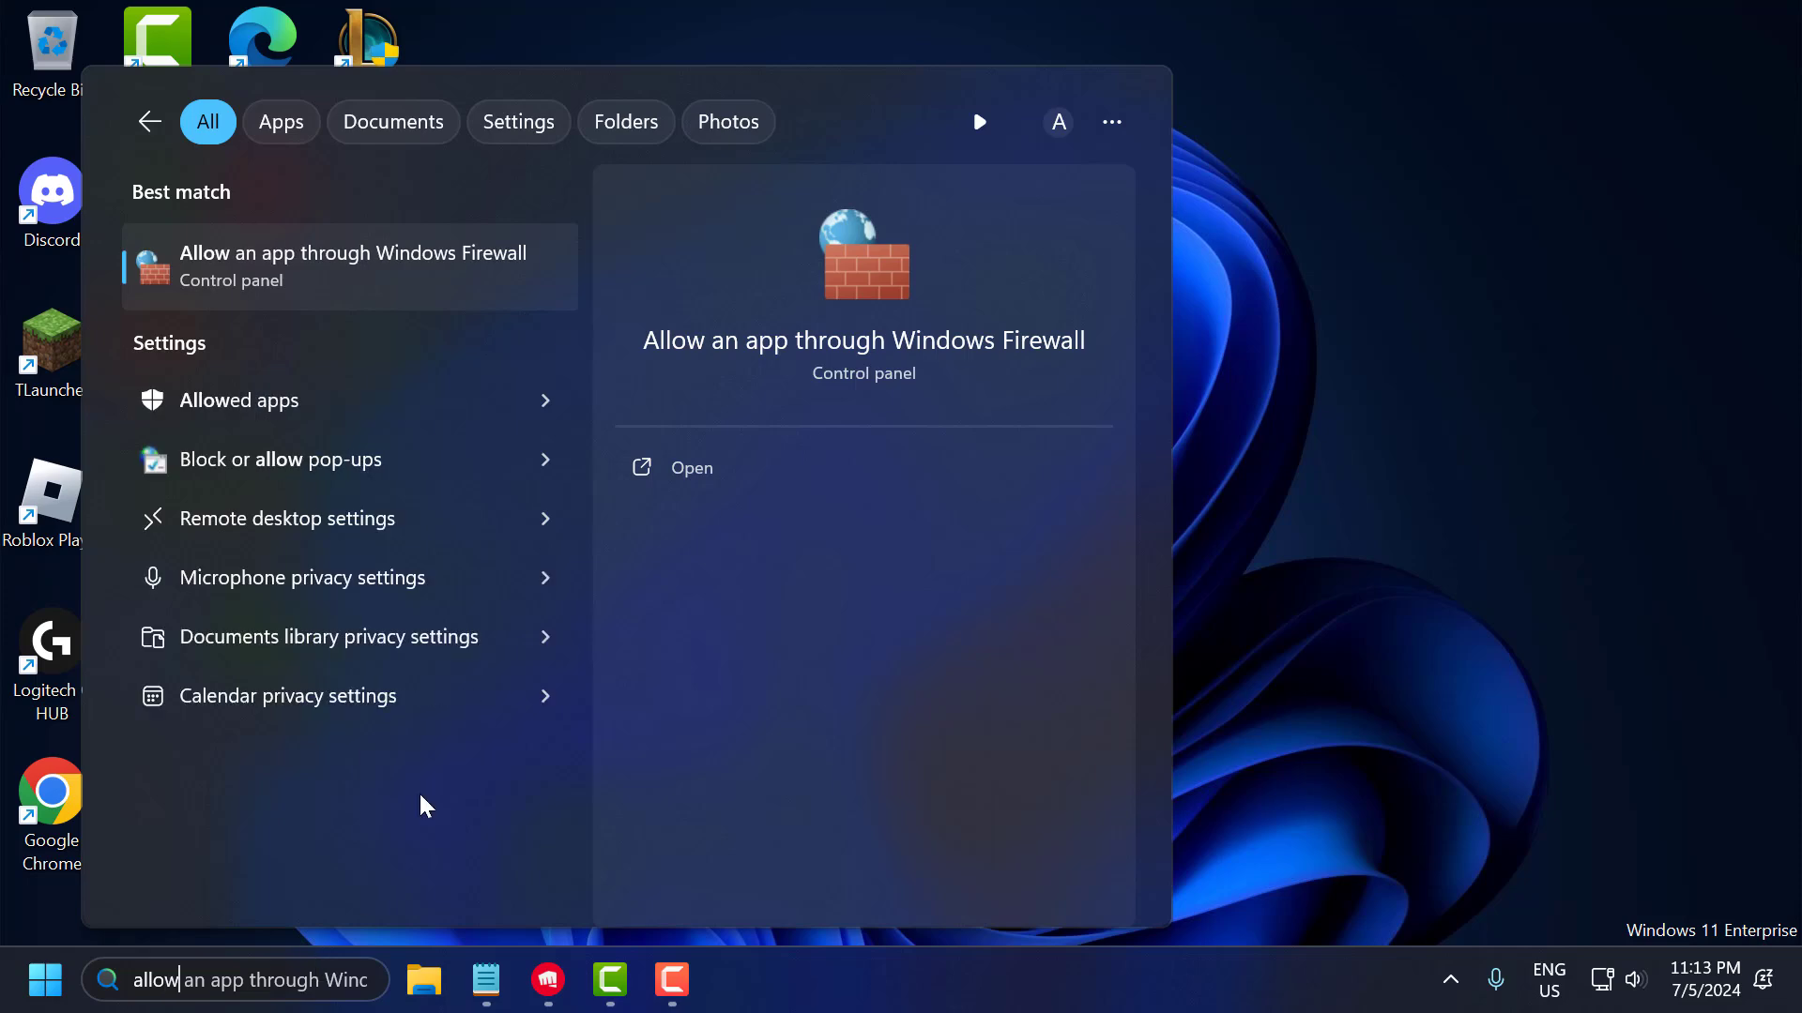
left_click(451, 286)
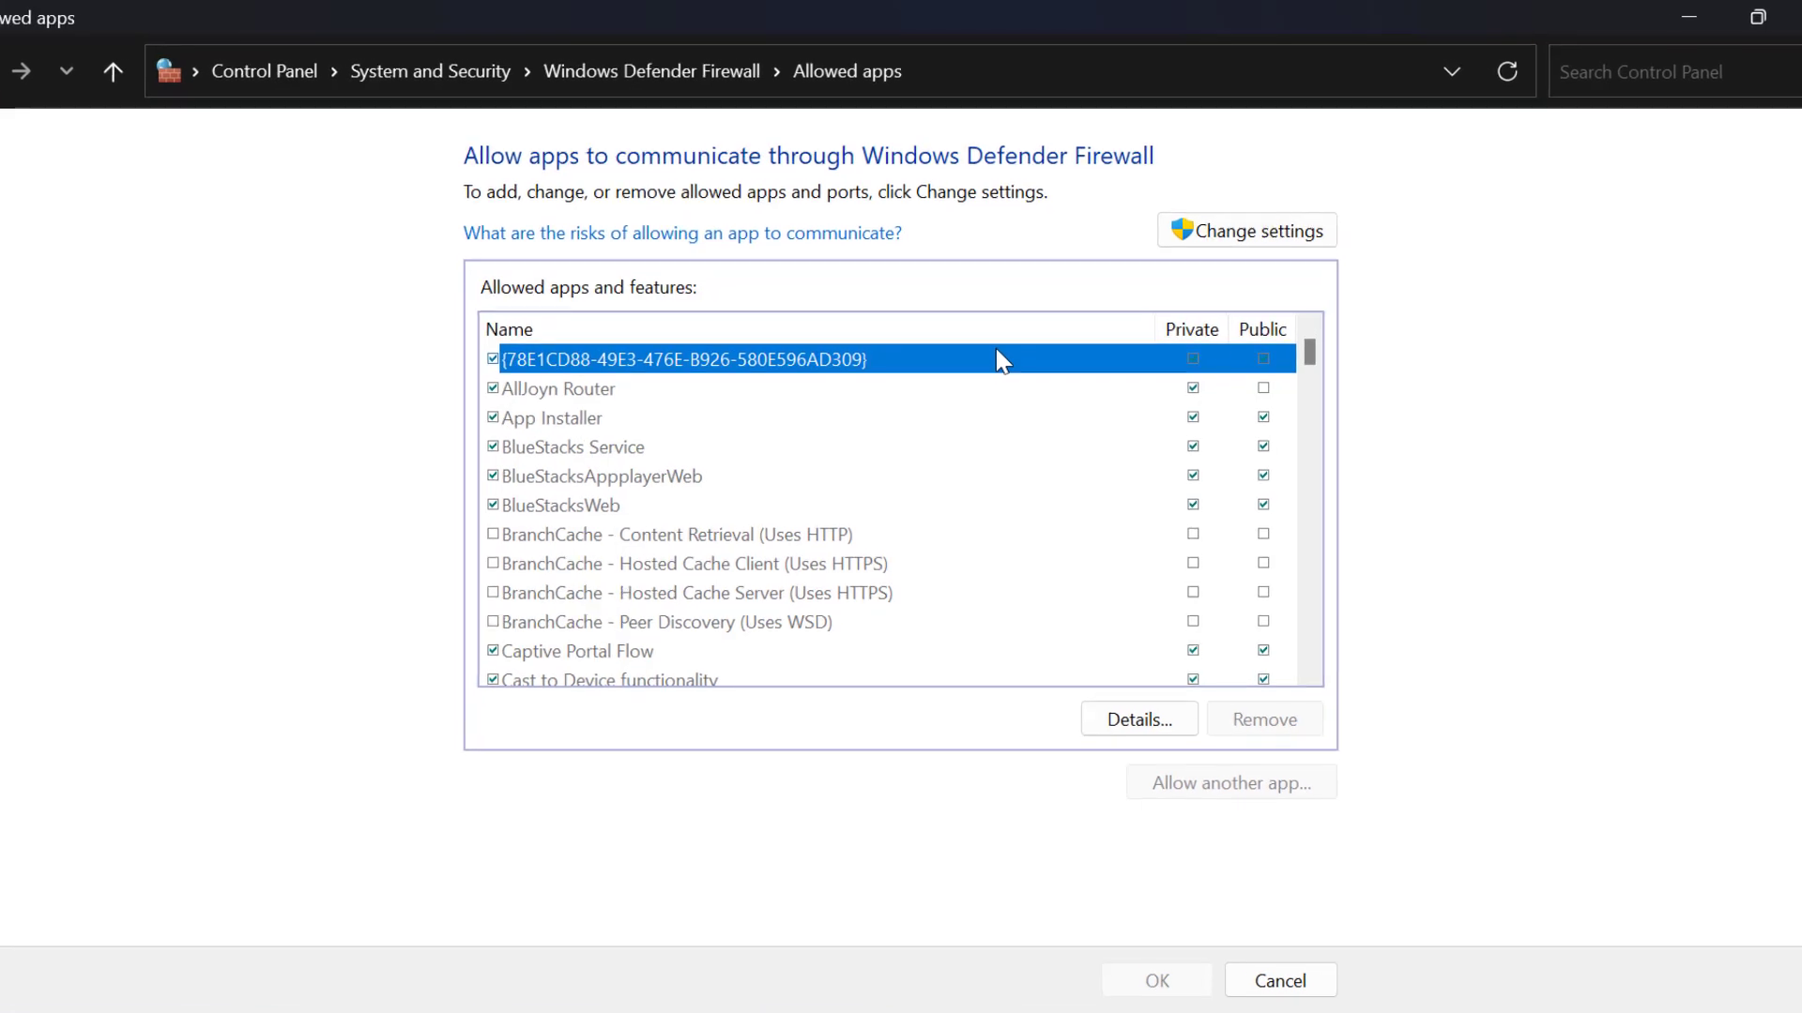
Unlock the firewall's allowed apps list for changes and start browsing for another app to add.
left_click(1230, 234)
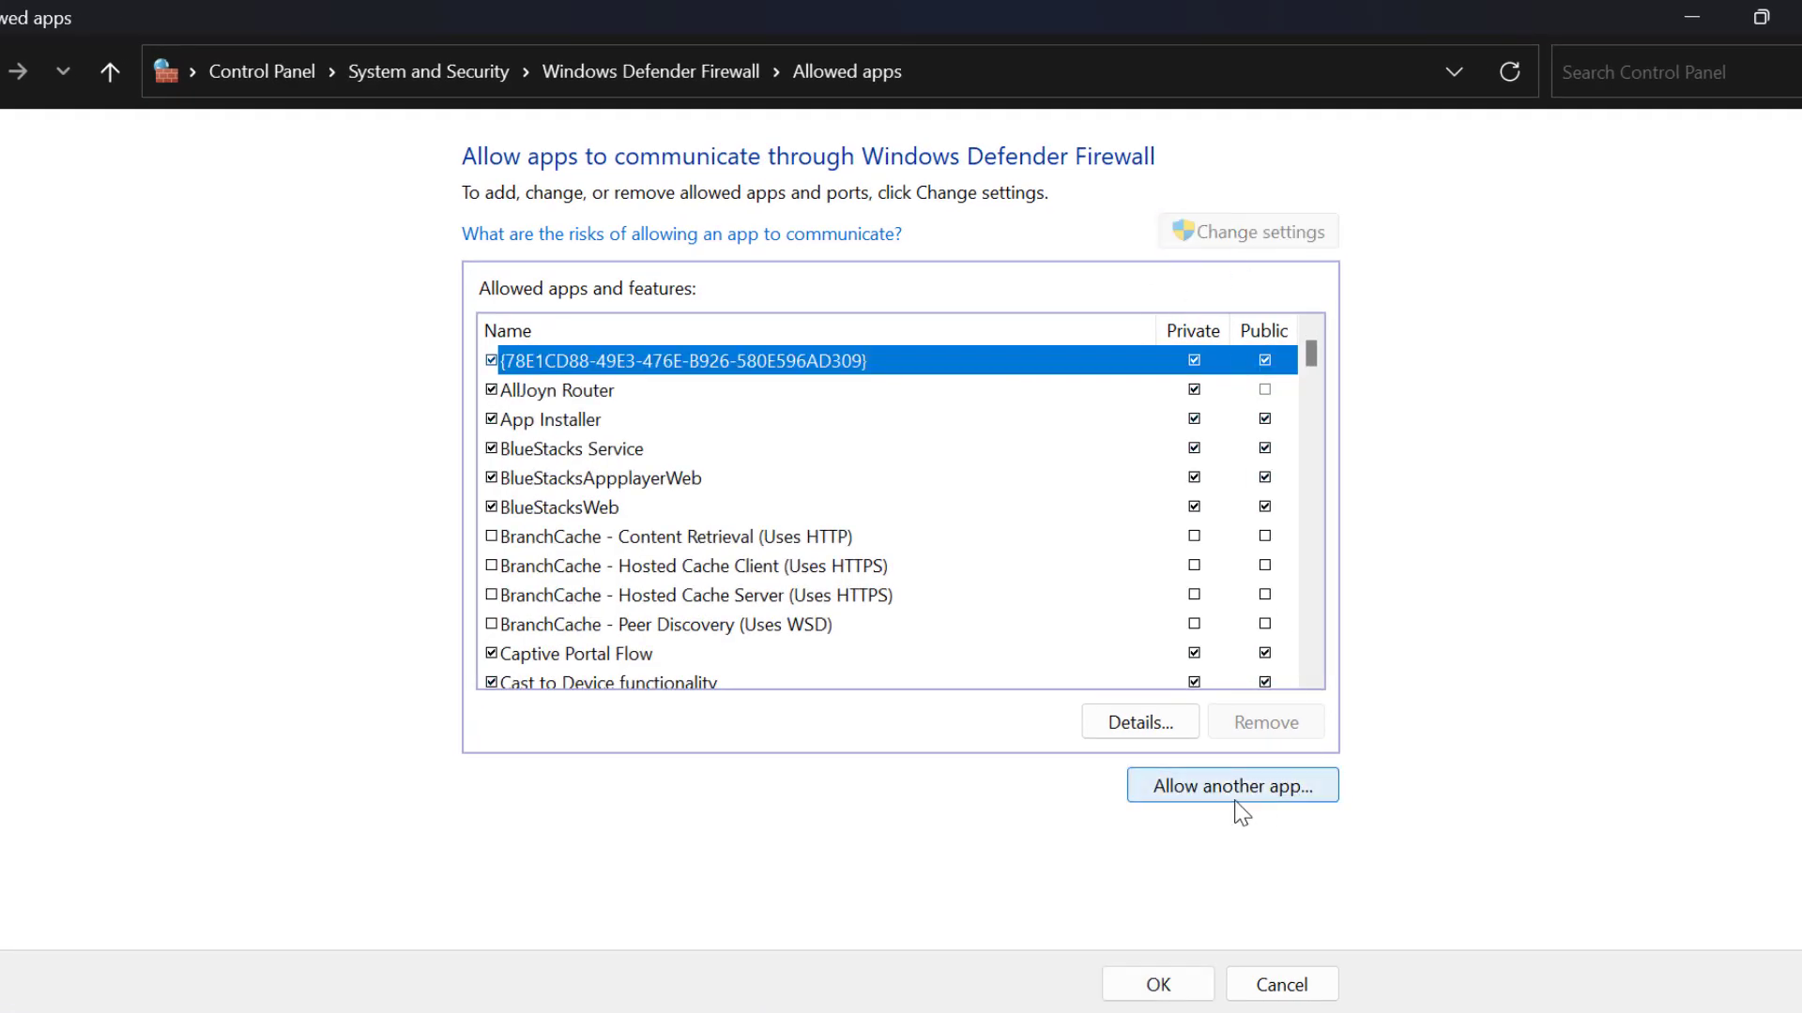
left_click(1233, 793)
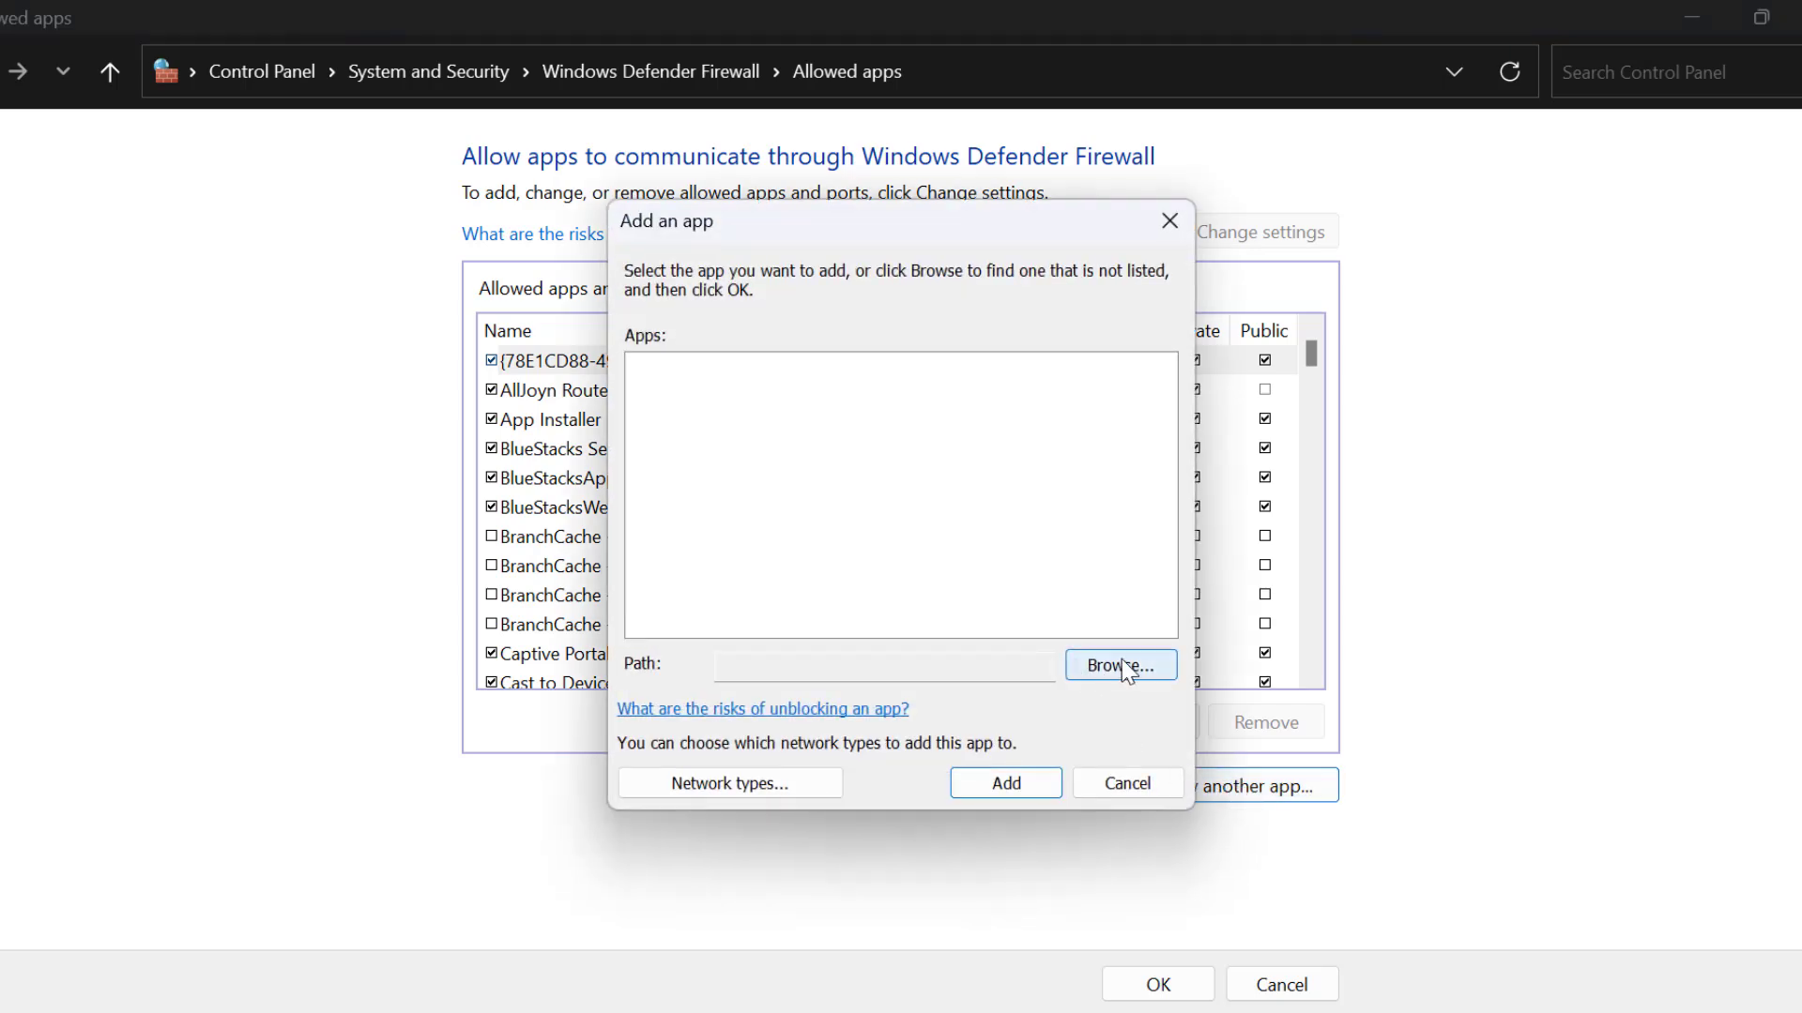
left_click(1121, 668)
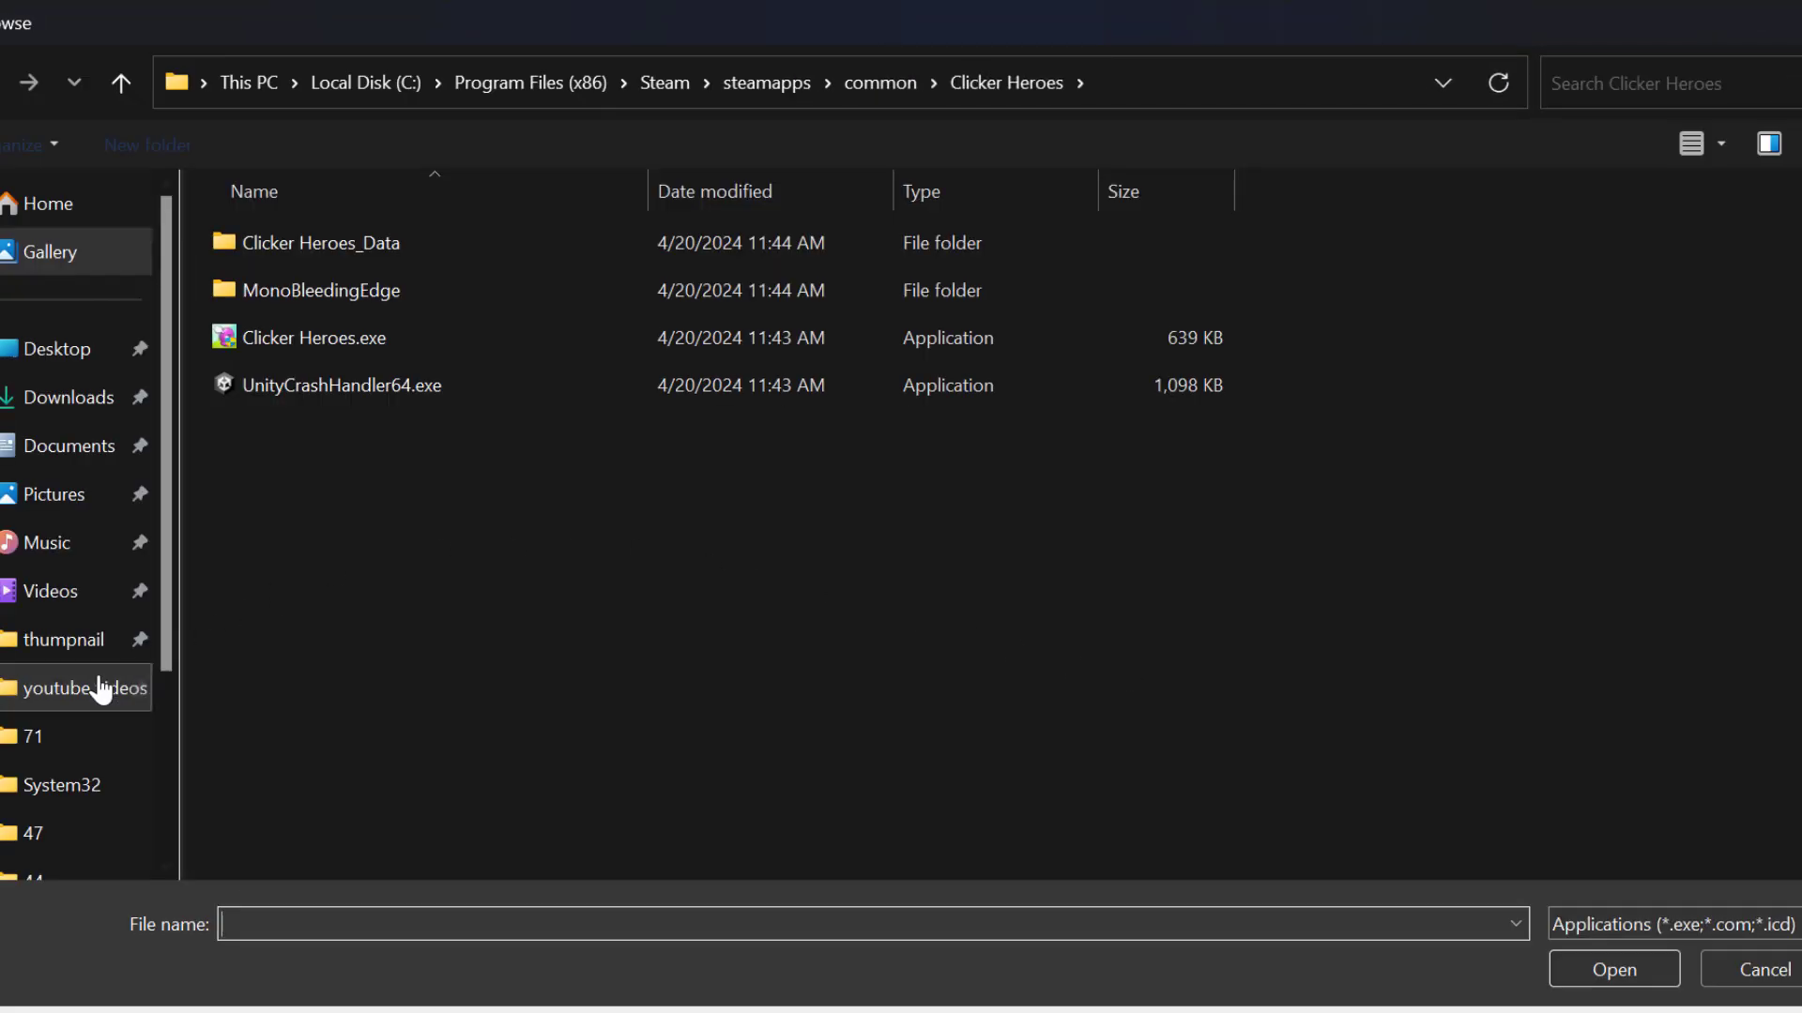
Choose VALORANT.exe from C:\Riot Games\VALORANT\live as the app to add.
scroll(99, 686, "down", 3)
scroll(96, 507, "up", 3)
scroll(86, 662, "down", 3)
left_click(58, 730)
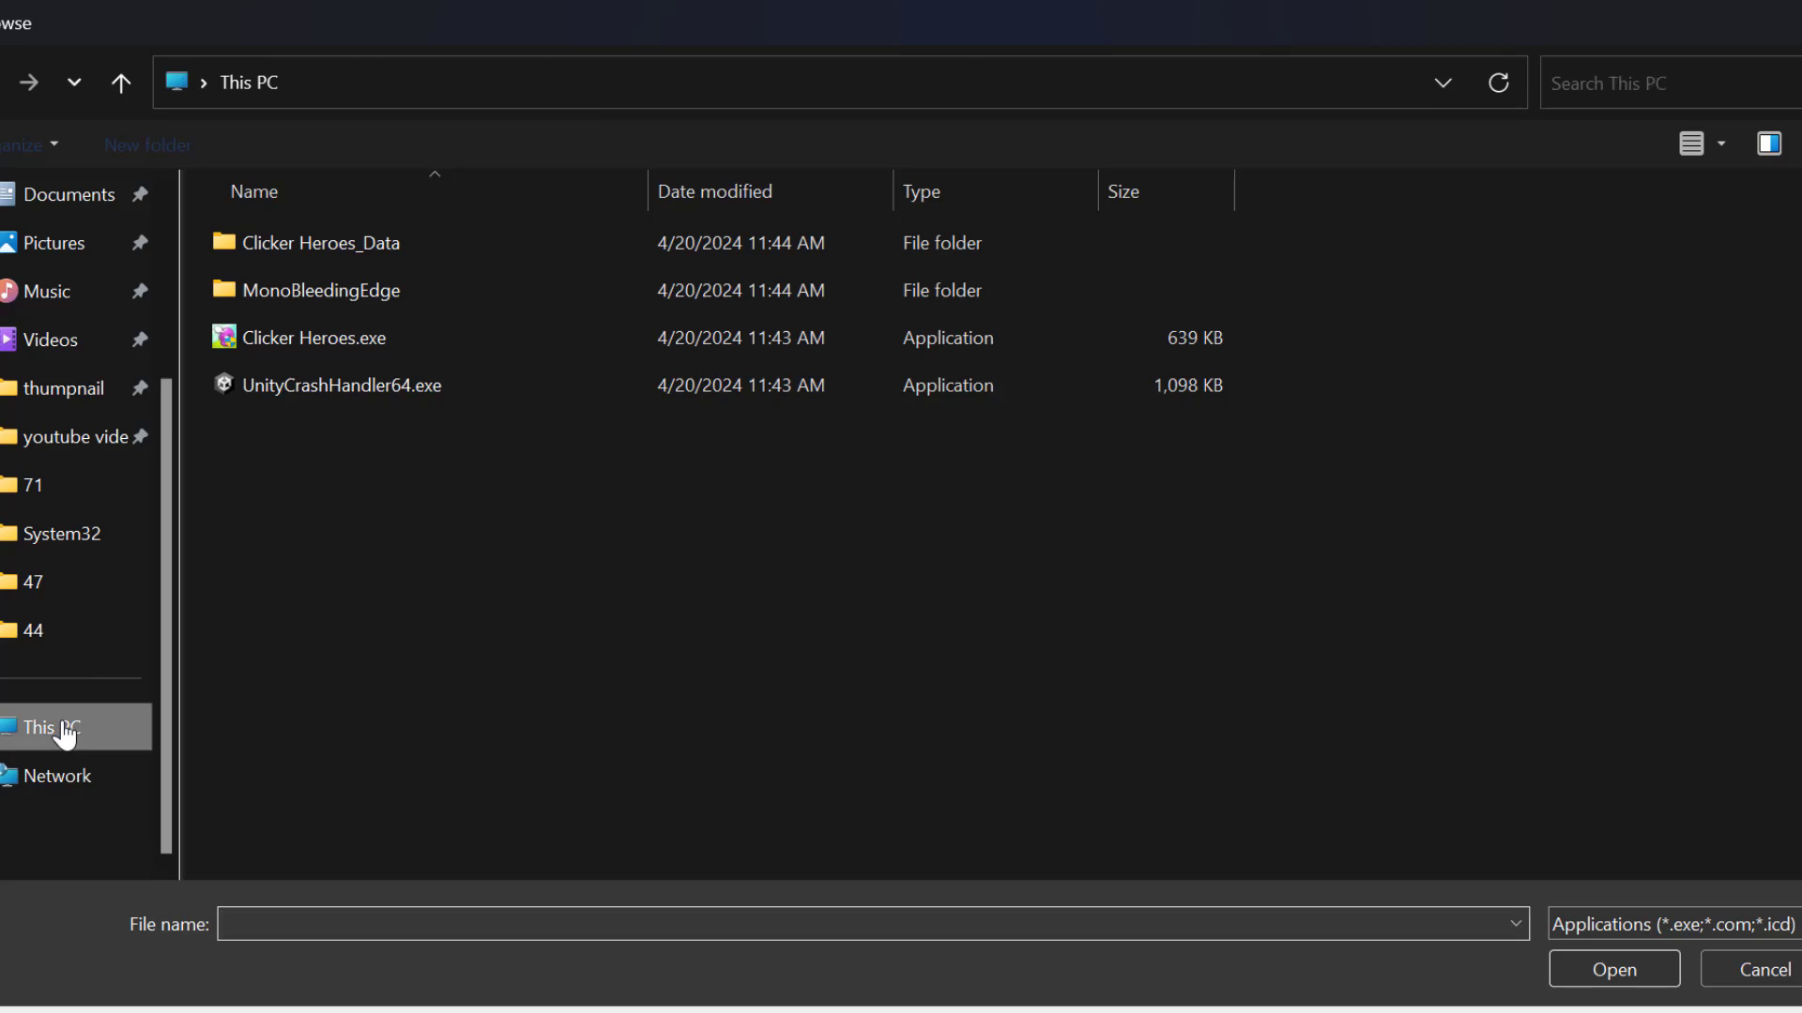
double_click(364, 280)
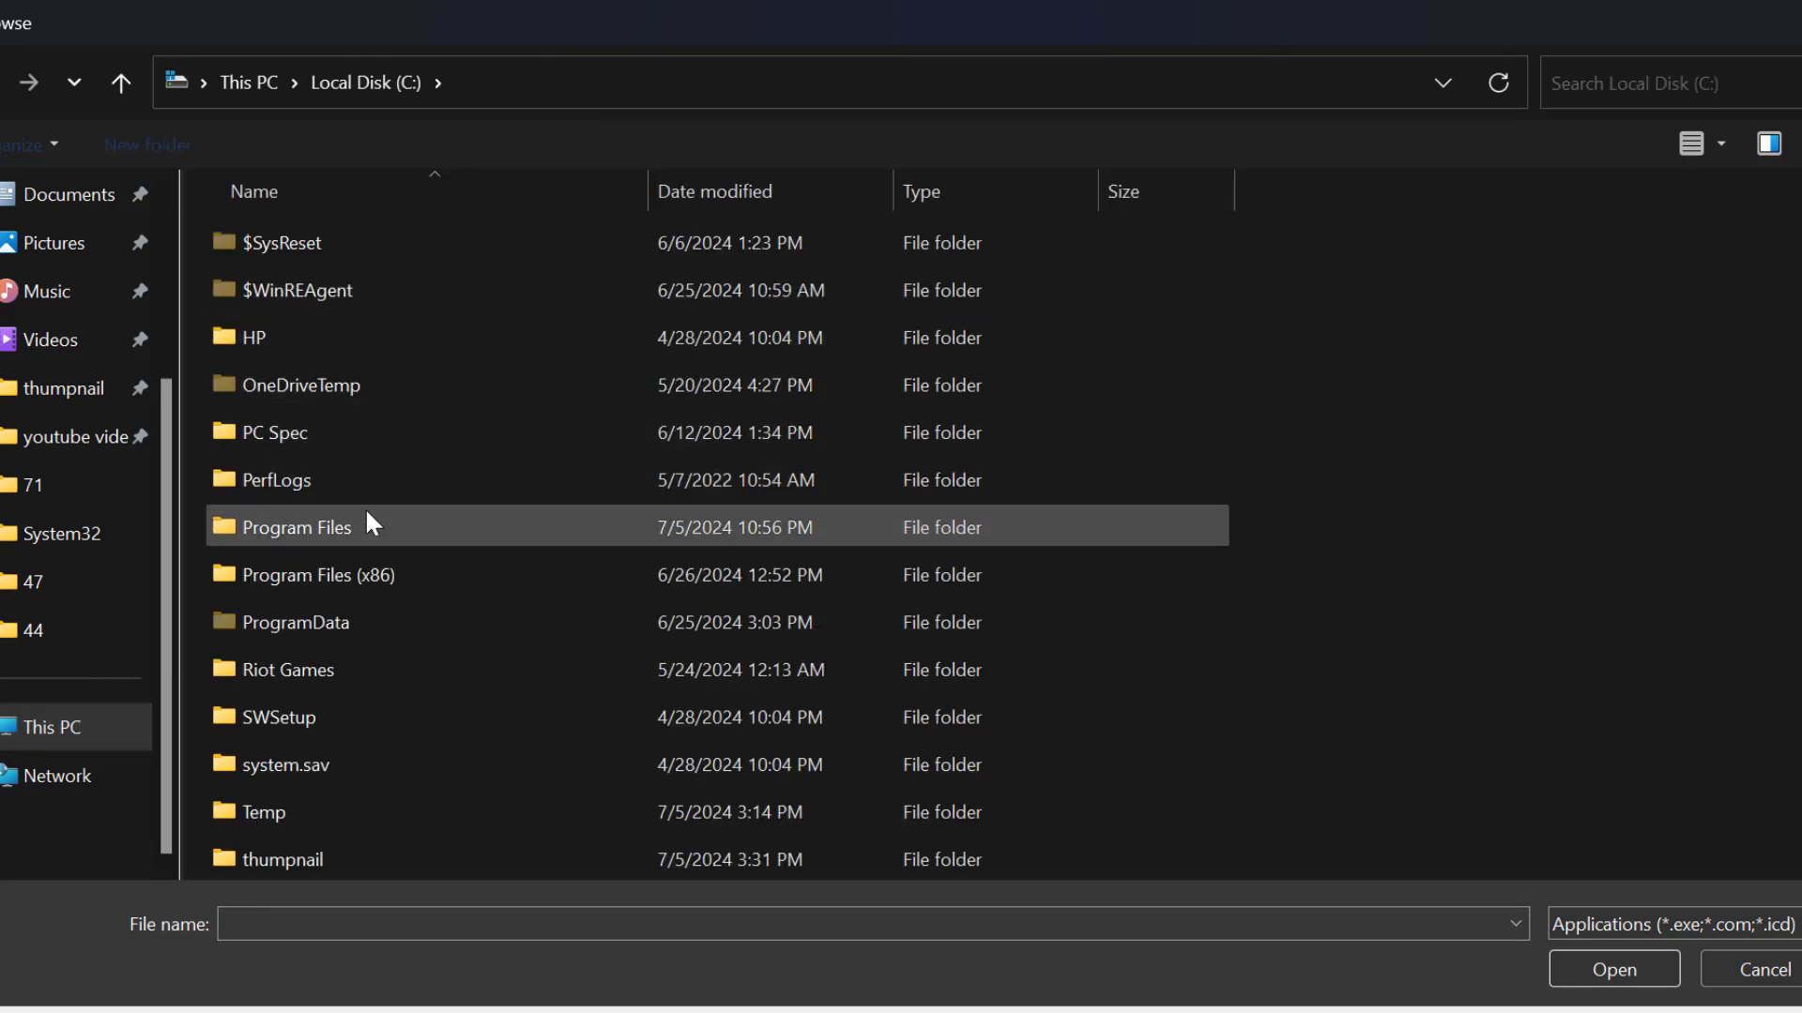
double_click(313, 678)
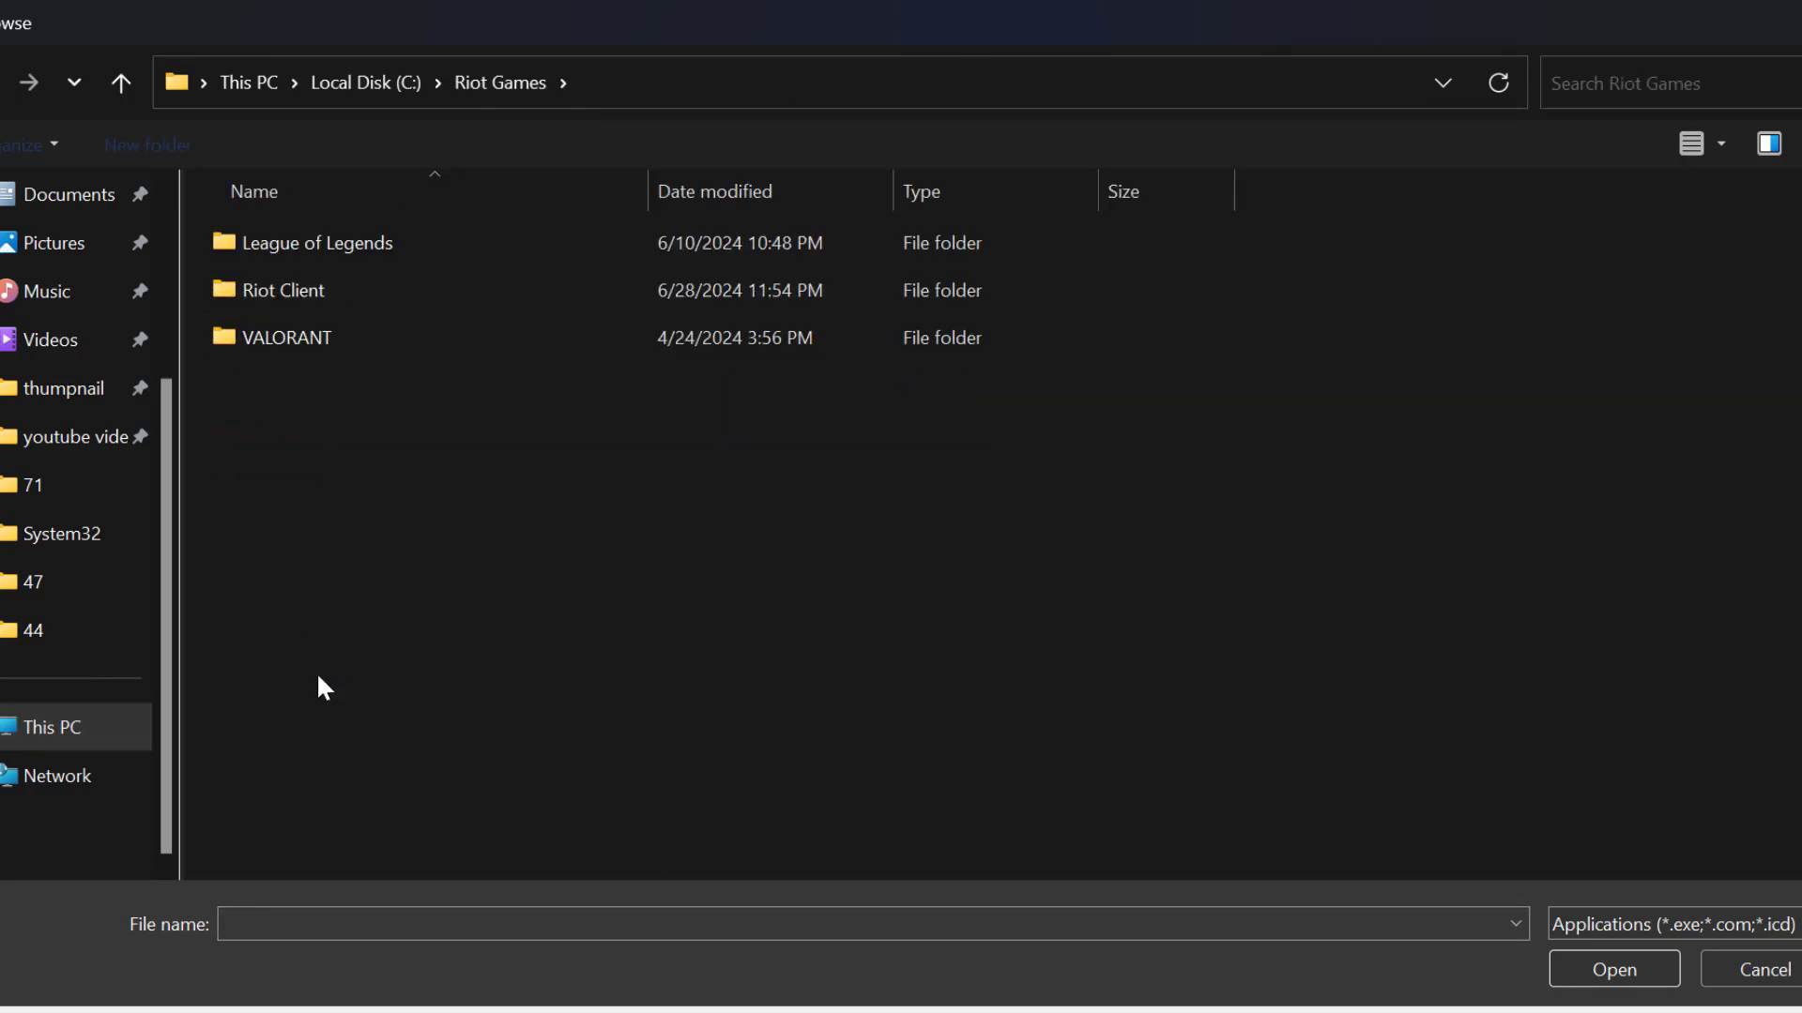
double_click(293, 340)
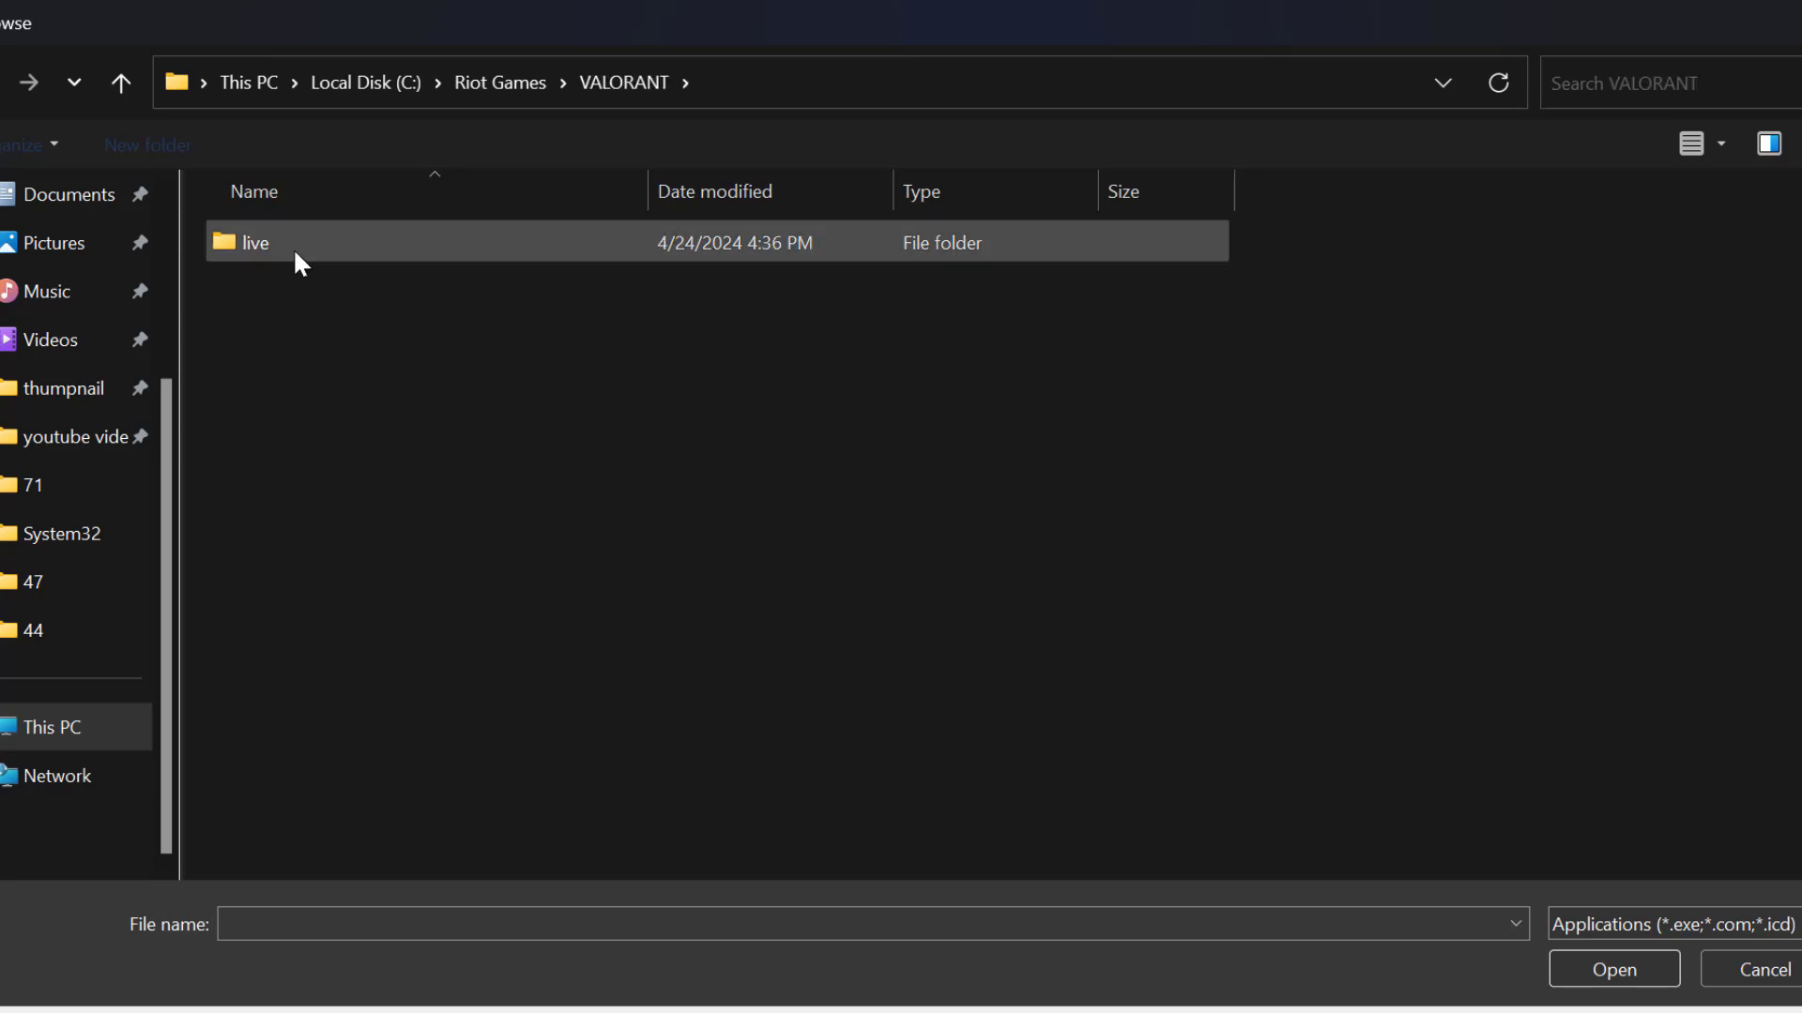
double_click(290, 246)
left_click(248, 352)
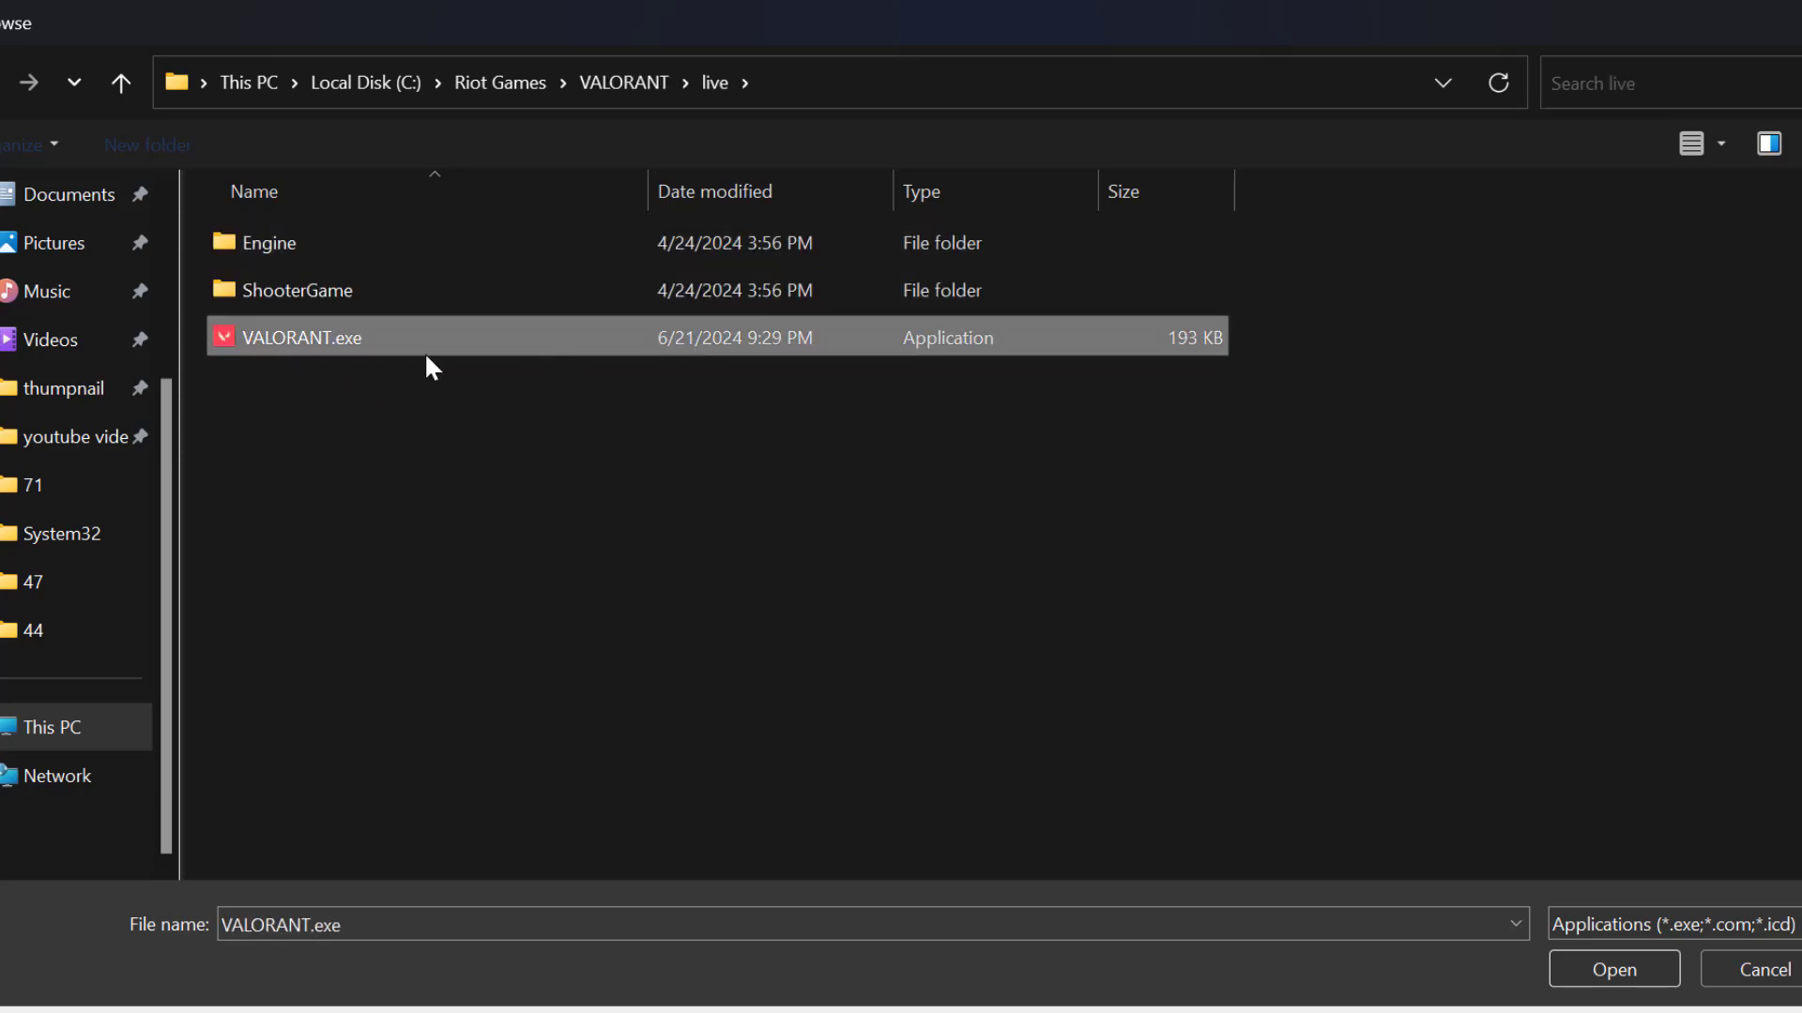
left_click(1592, 976)
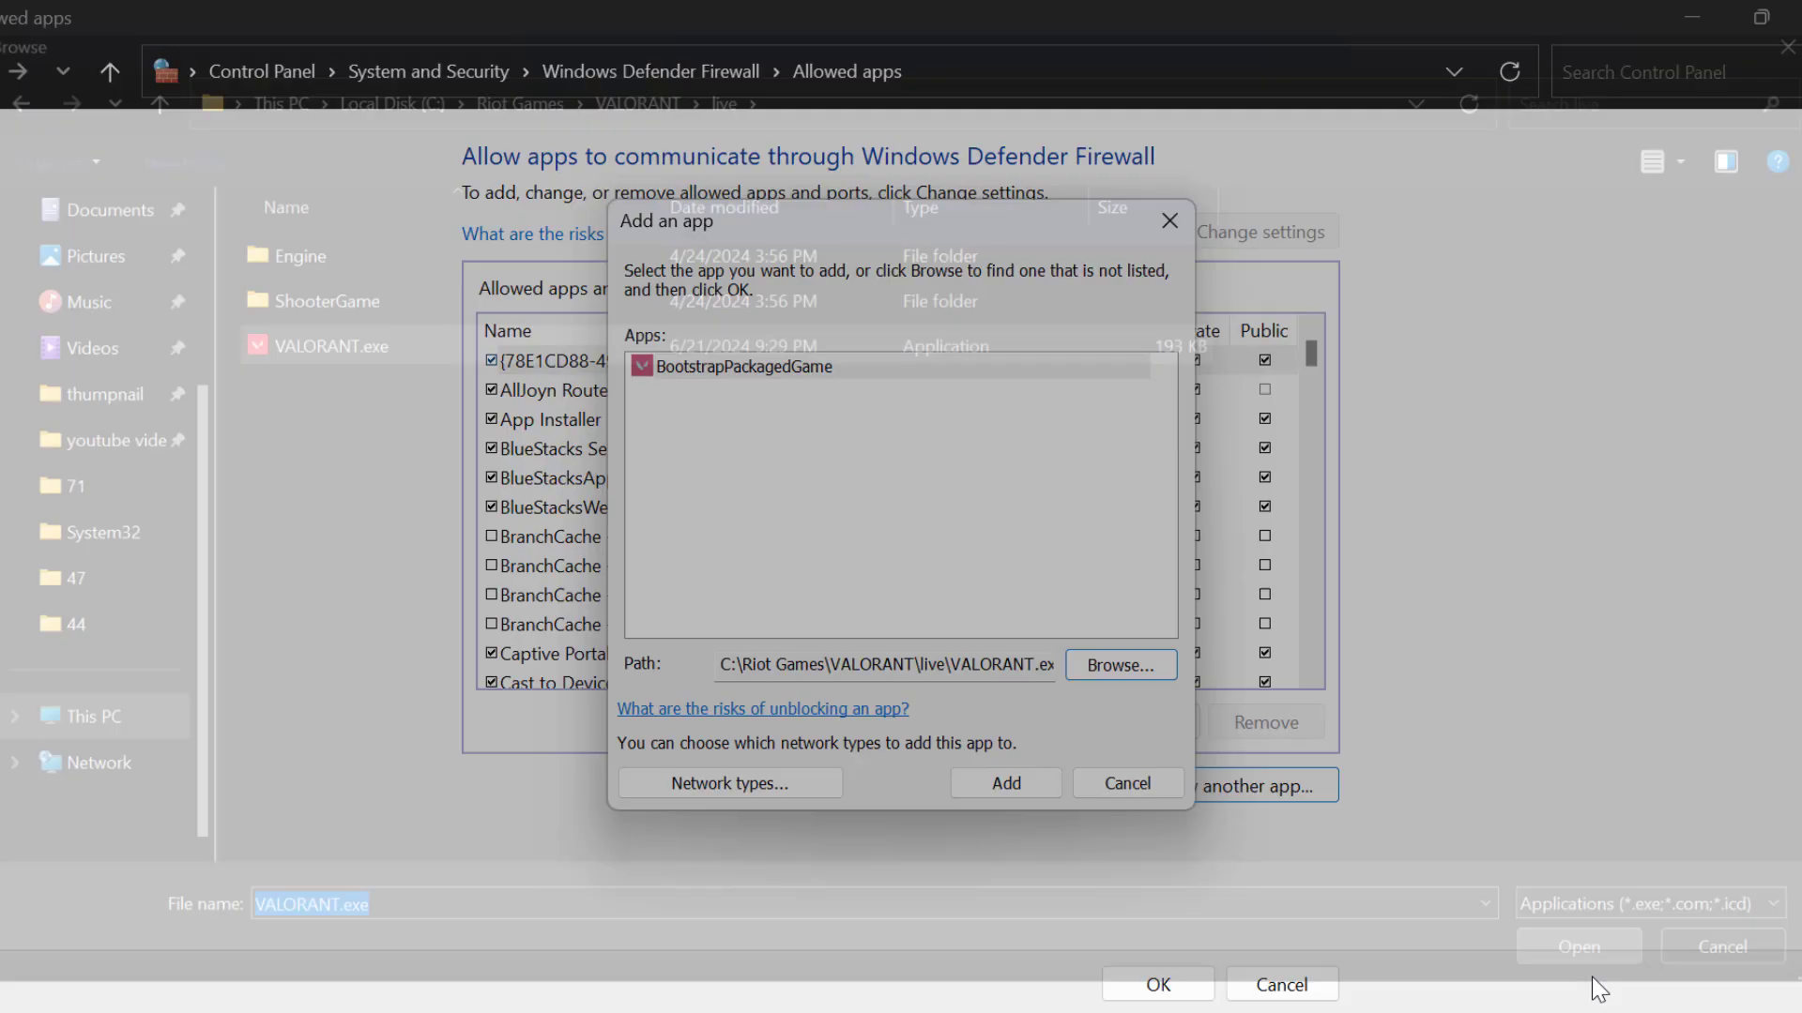
Add the chosen app to the firewall list and allow BootstrapPackagedGame on both private and public networks.
left_click(1037, 786)
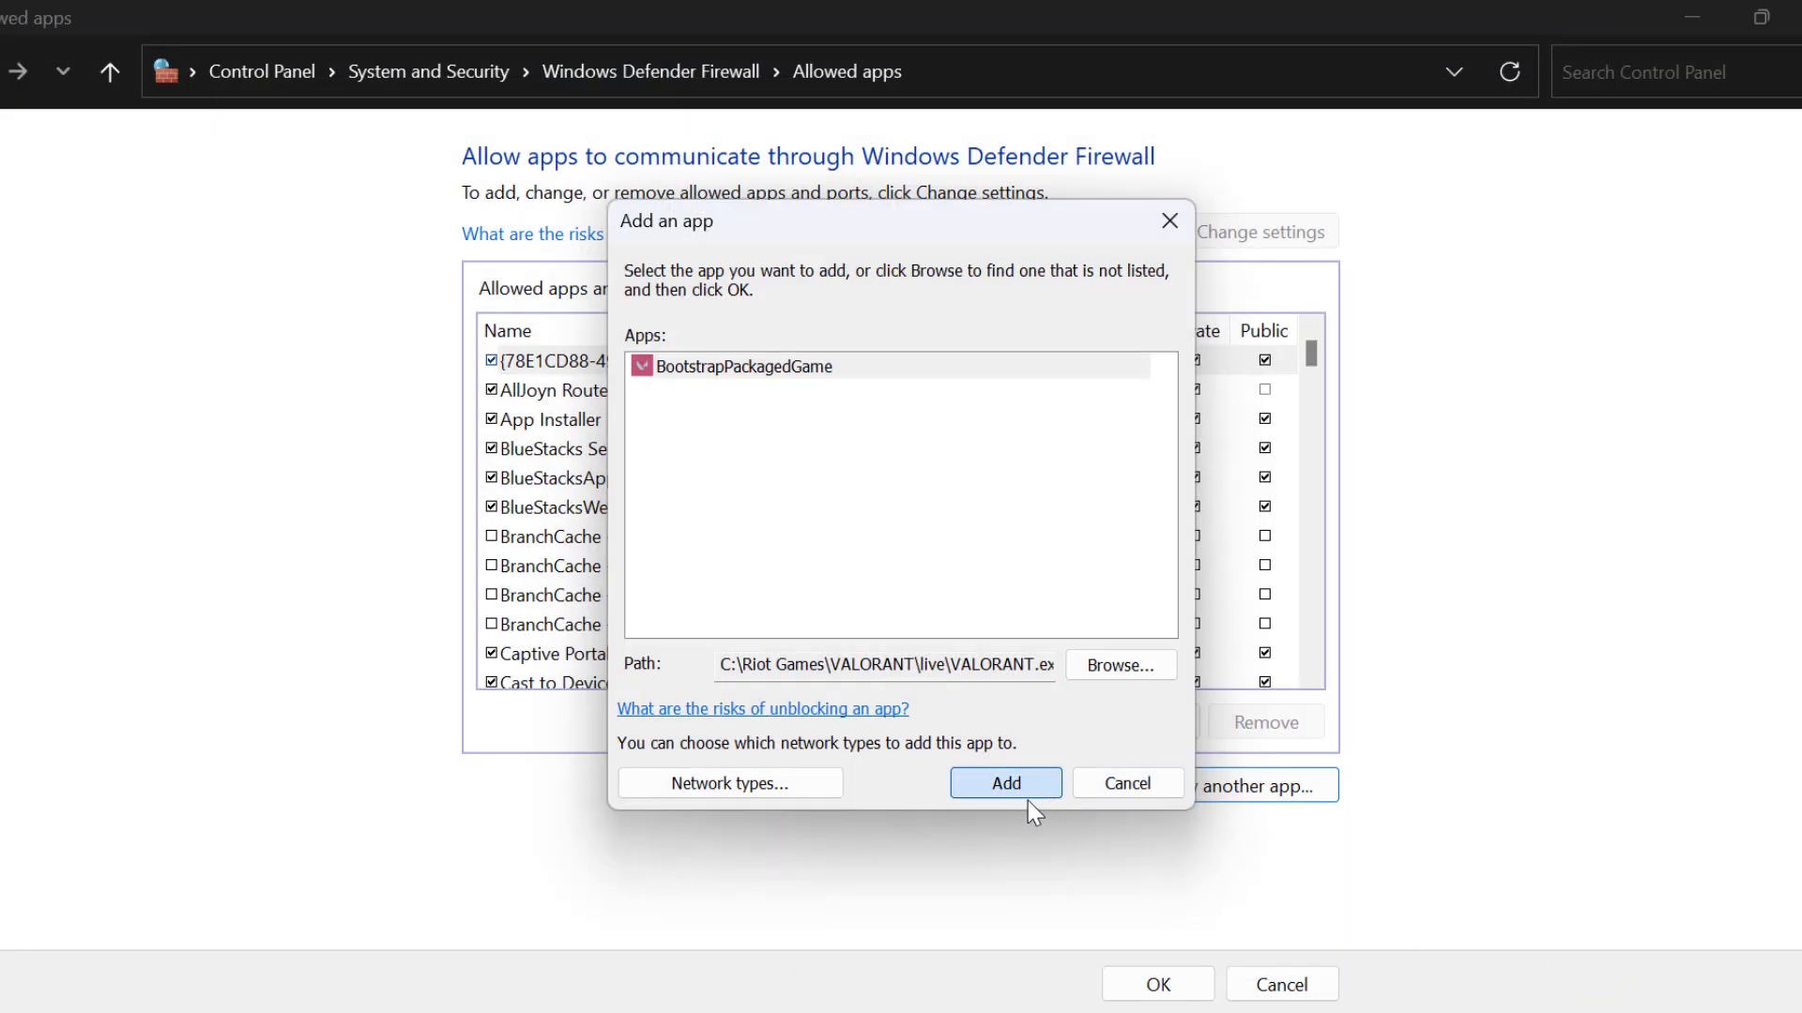
left_click(1004, 782)
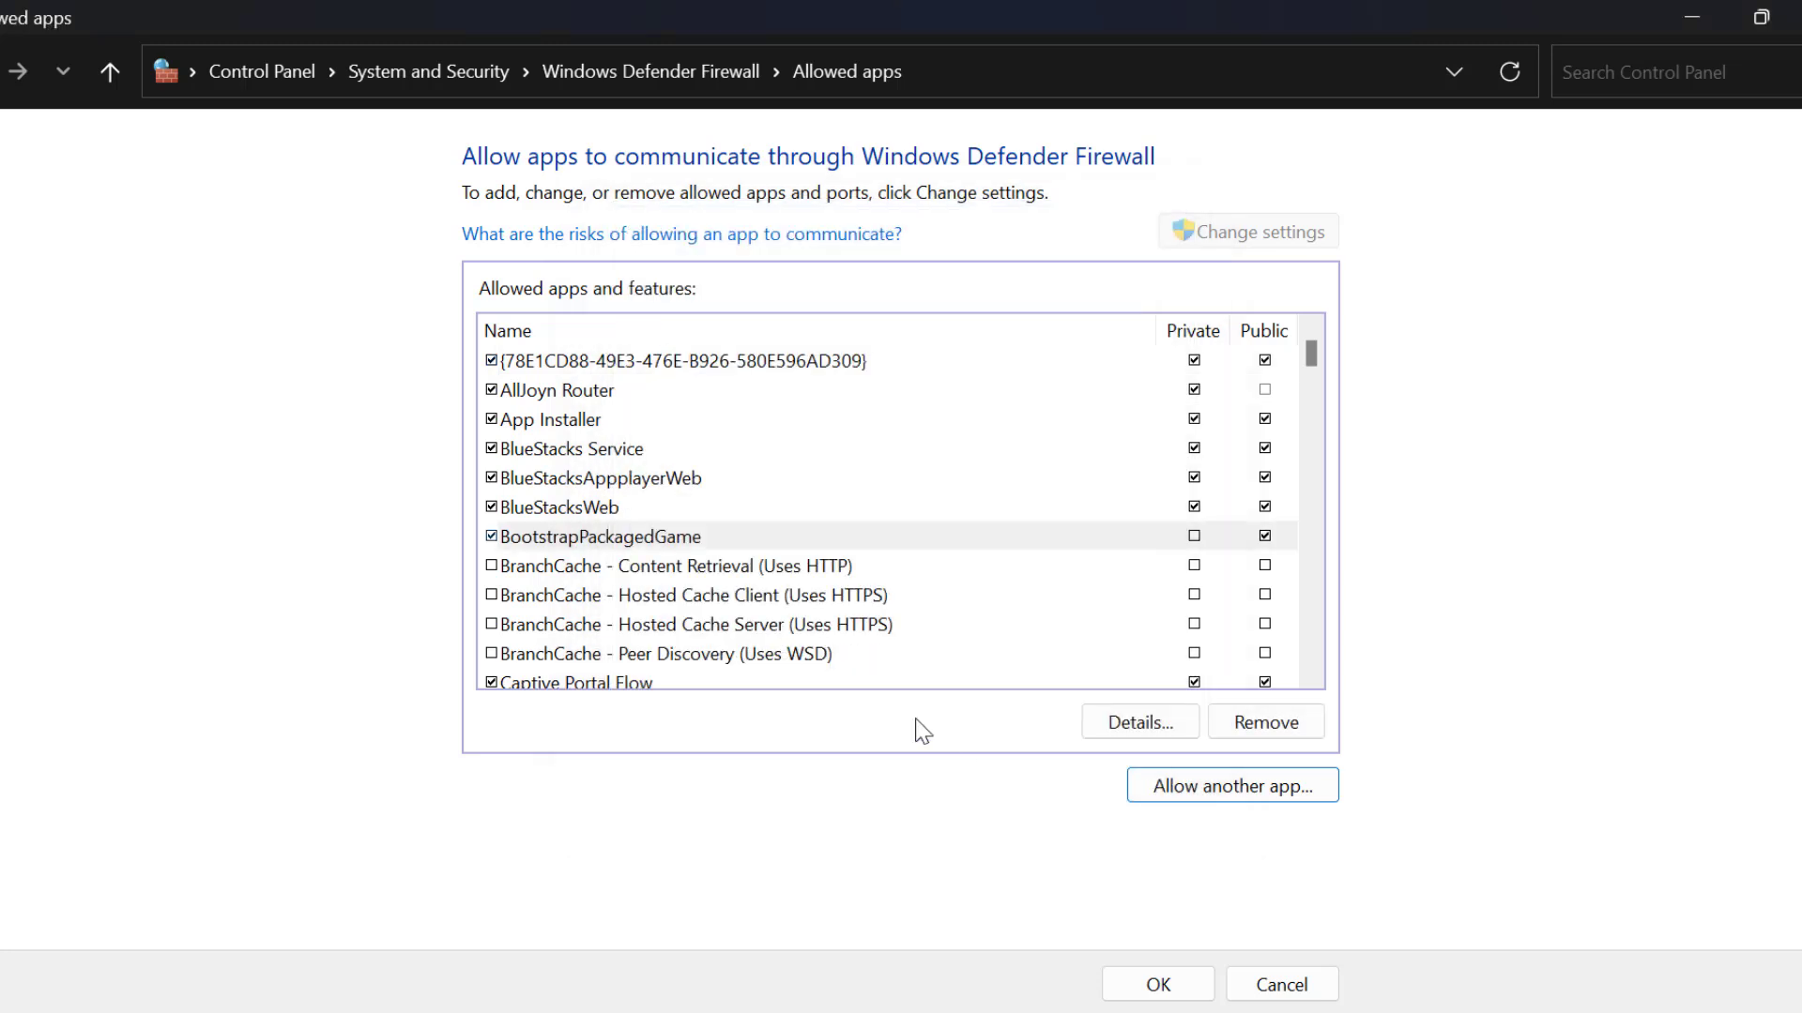
left_click(695, 545)
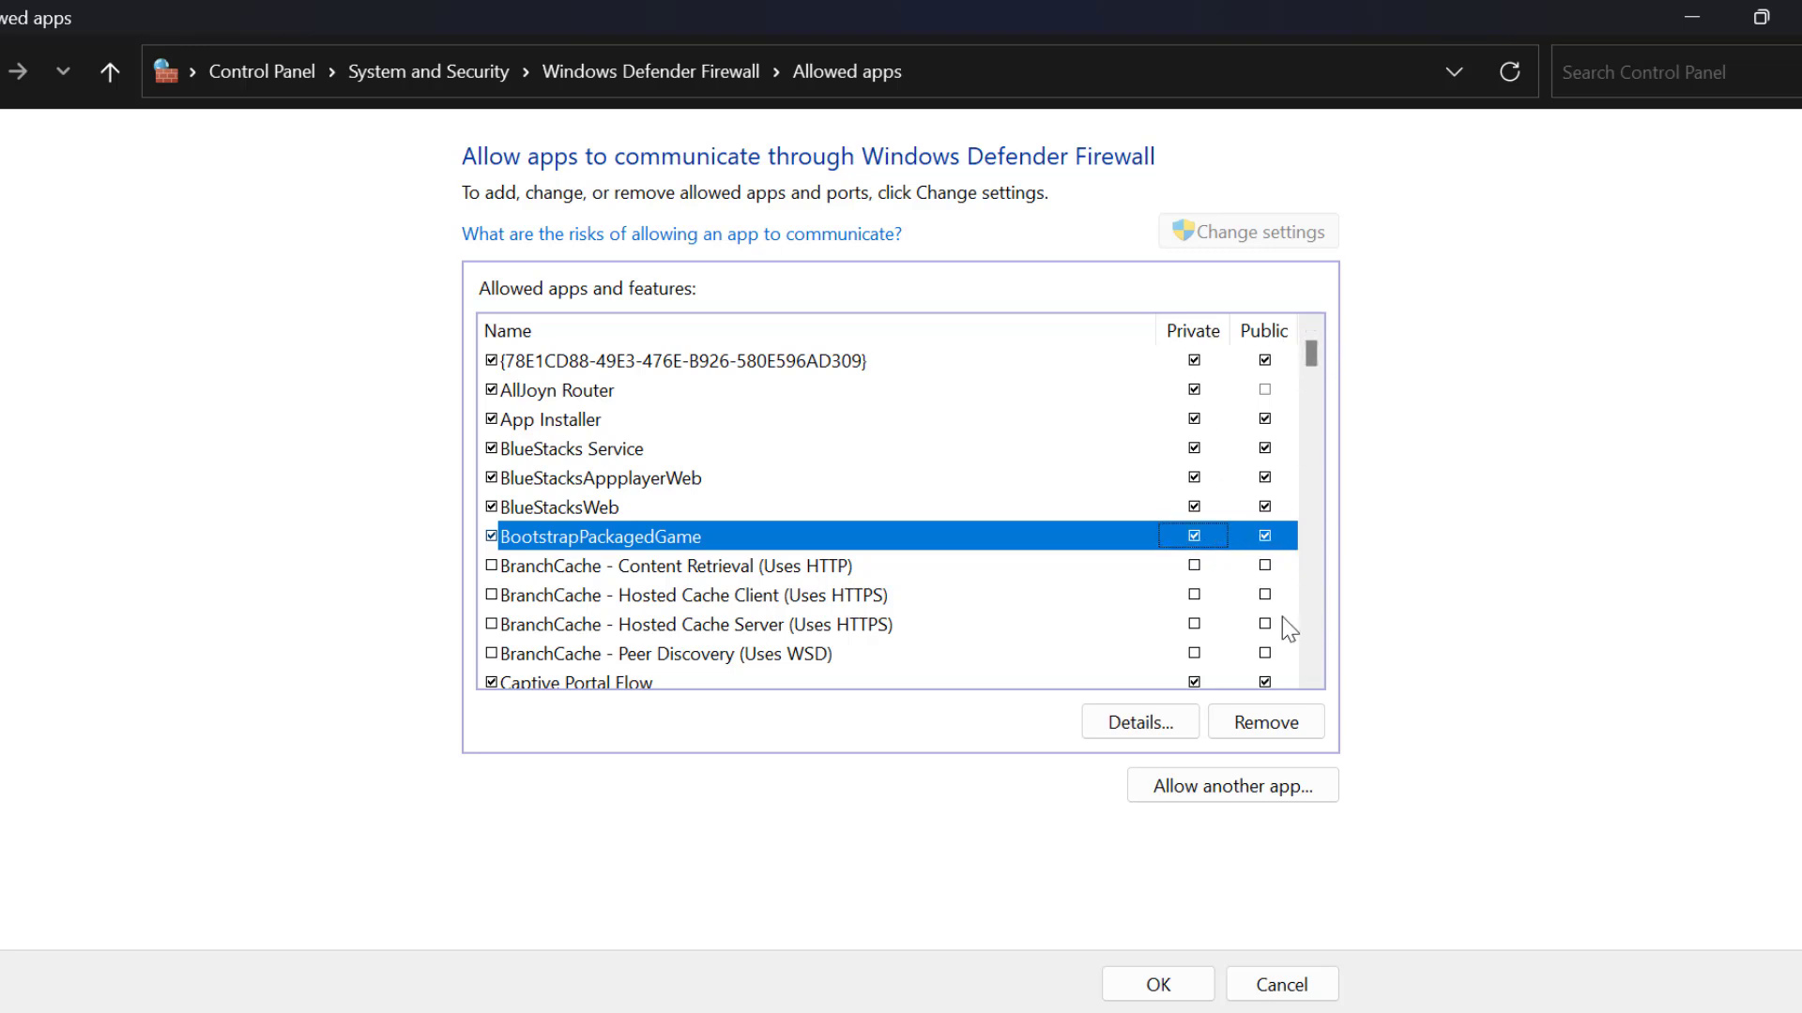
left_click(1177, 980)
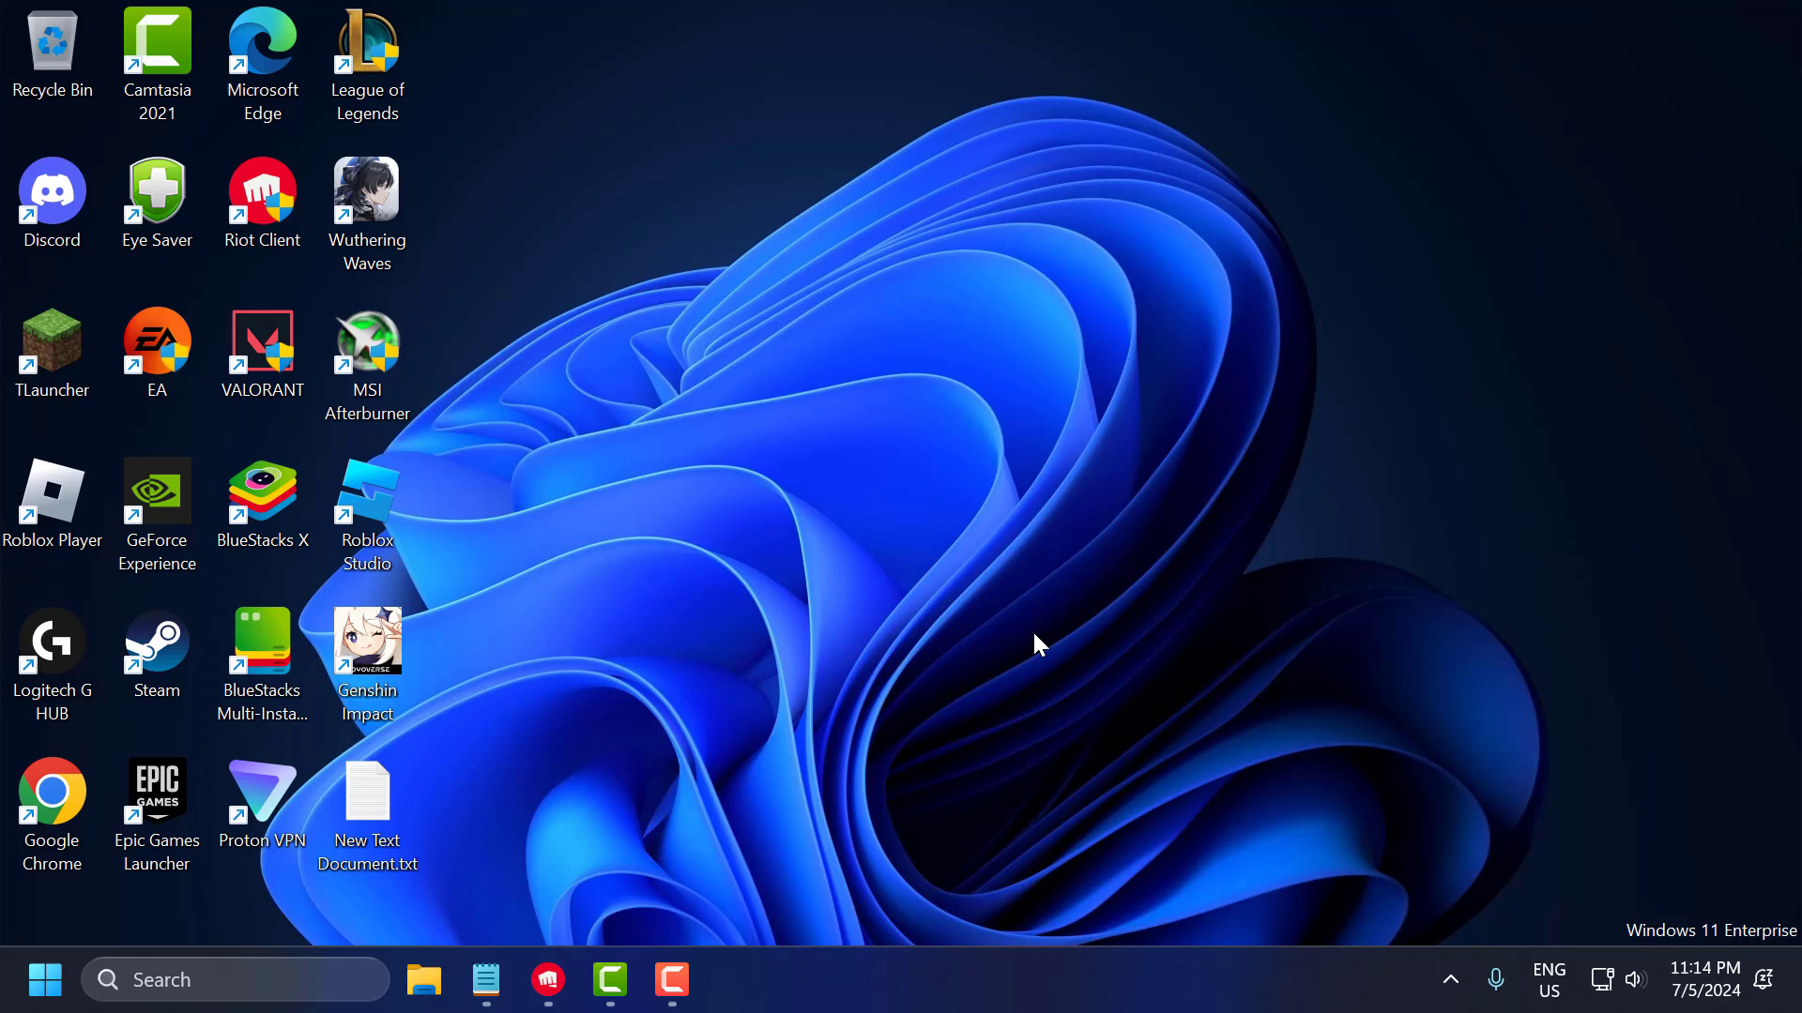
Switch to Riot Client and open the VALORANT page of its settings.
left_click(548, 979)
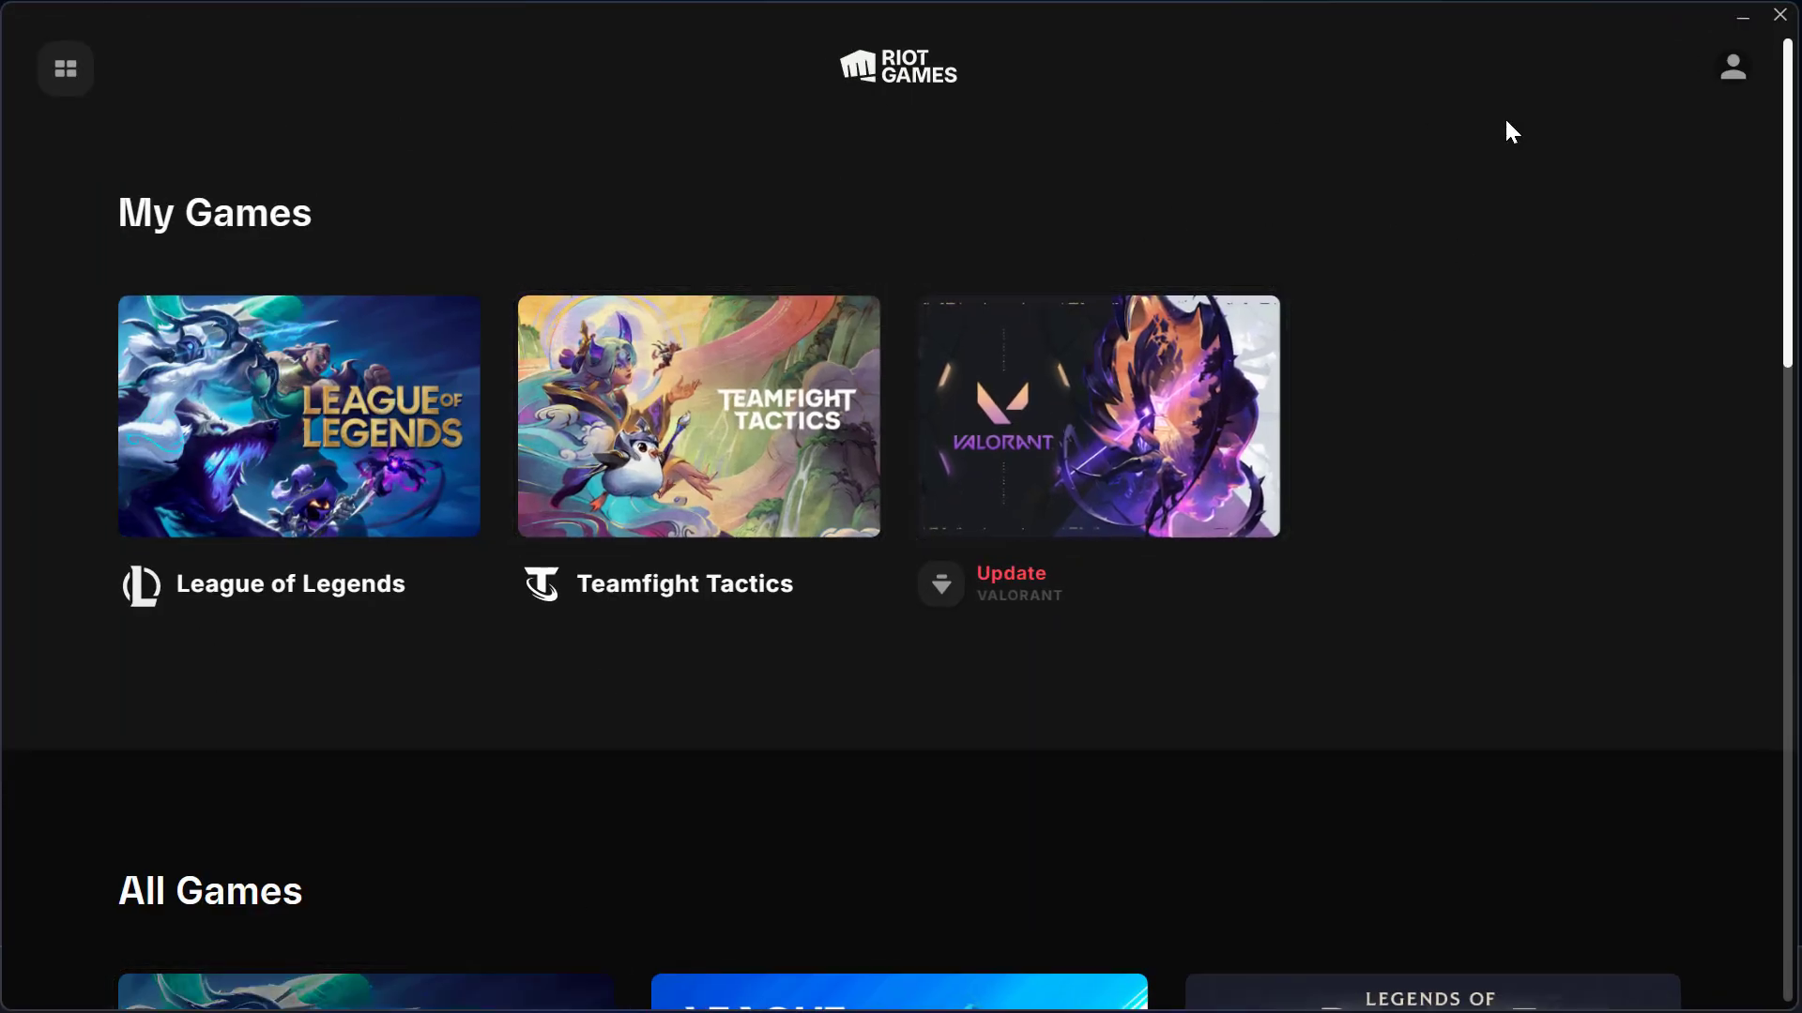
left_click(1730, 71)
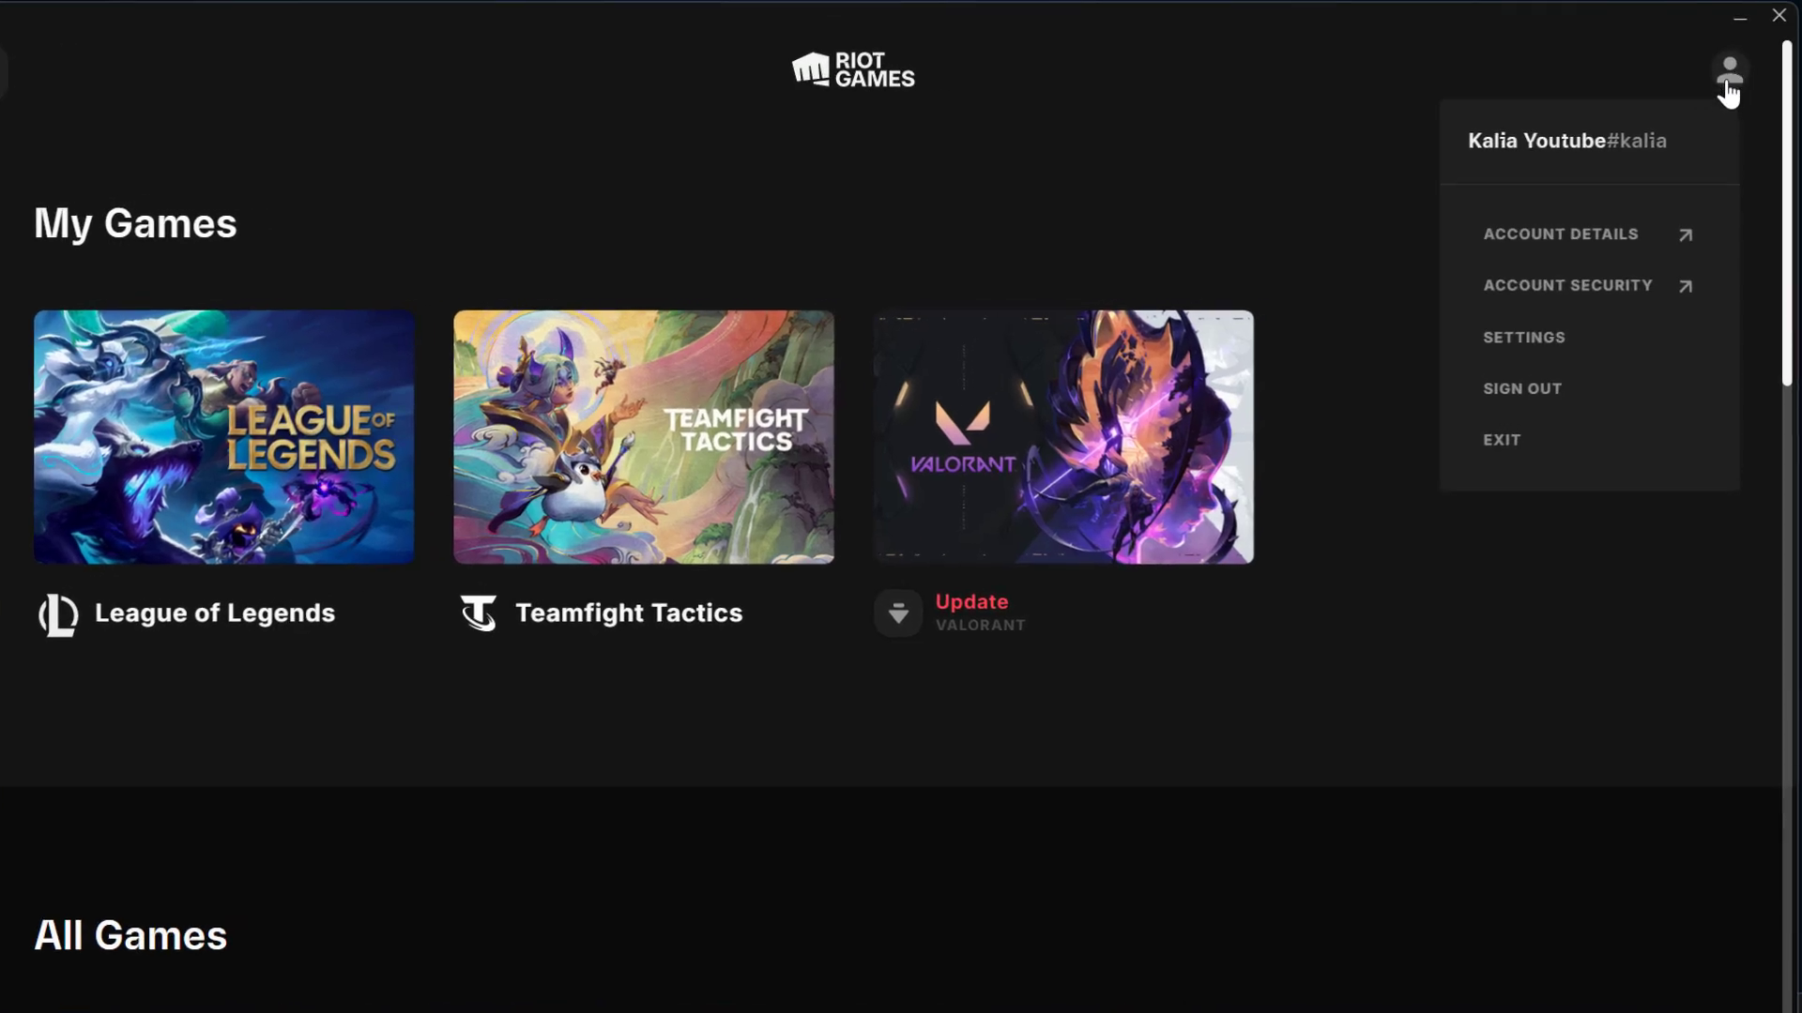
left_click(1526, 347)
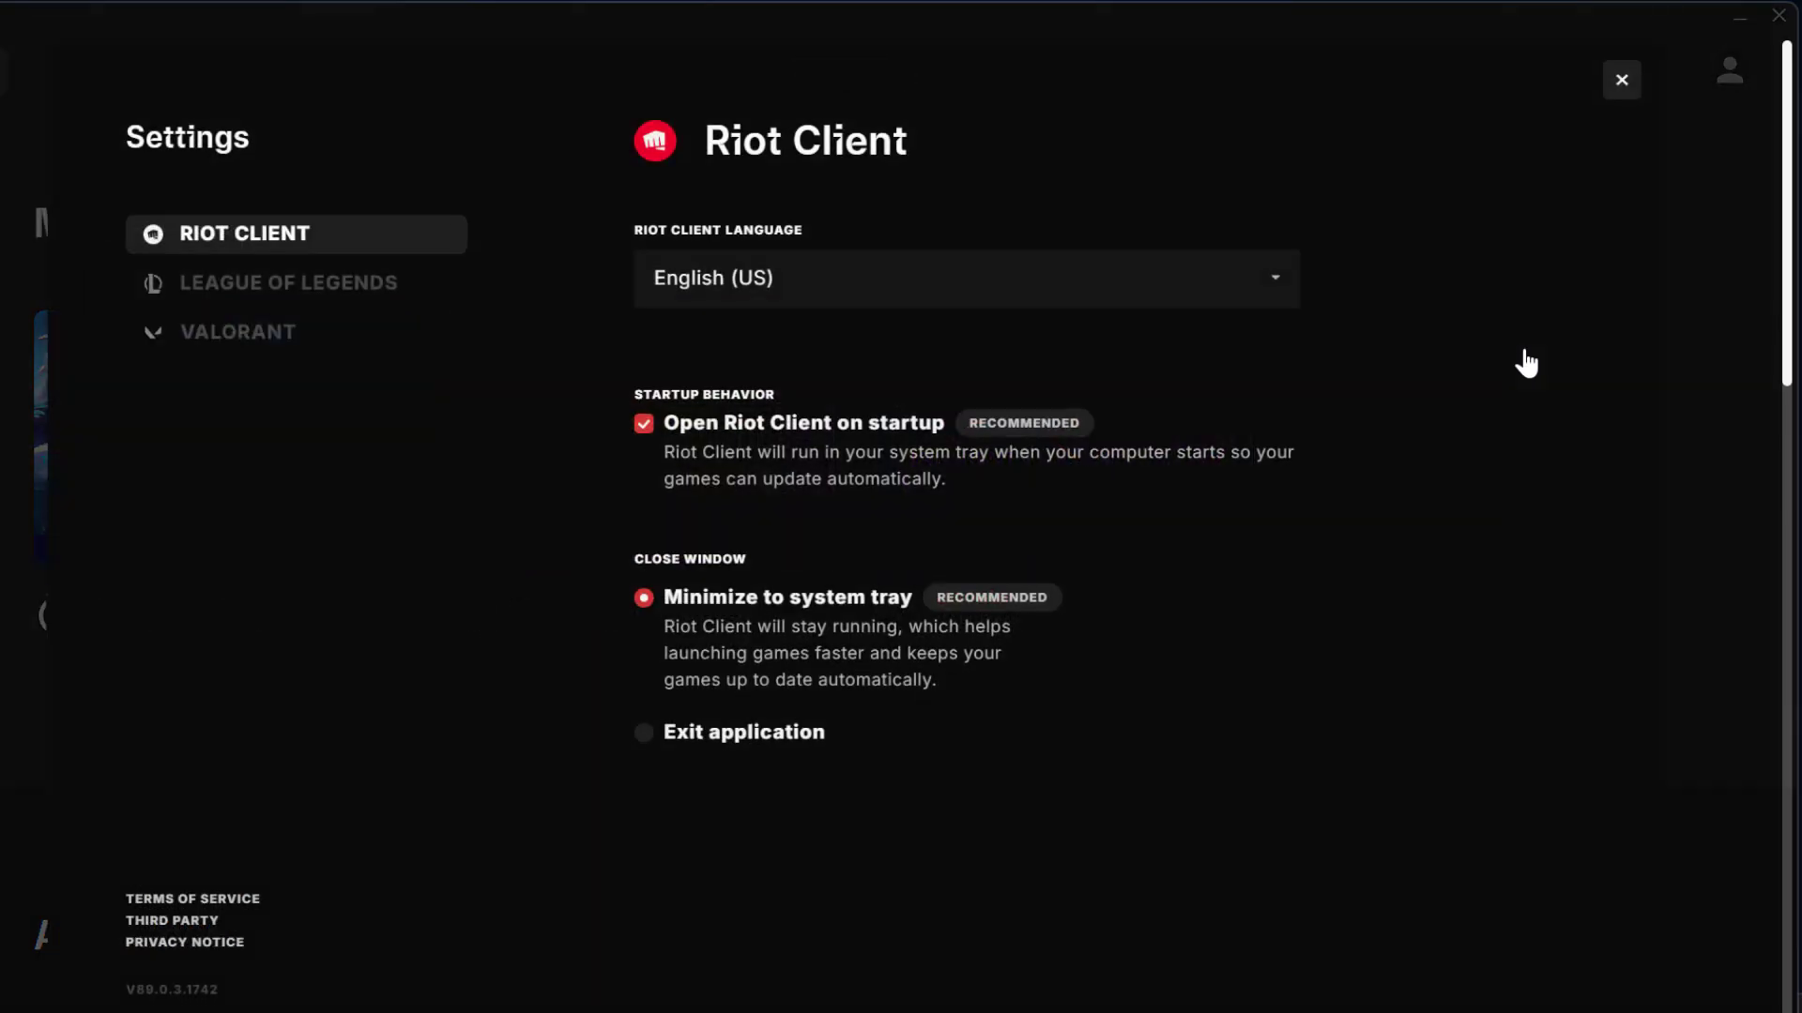
left_click(242, 345)
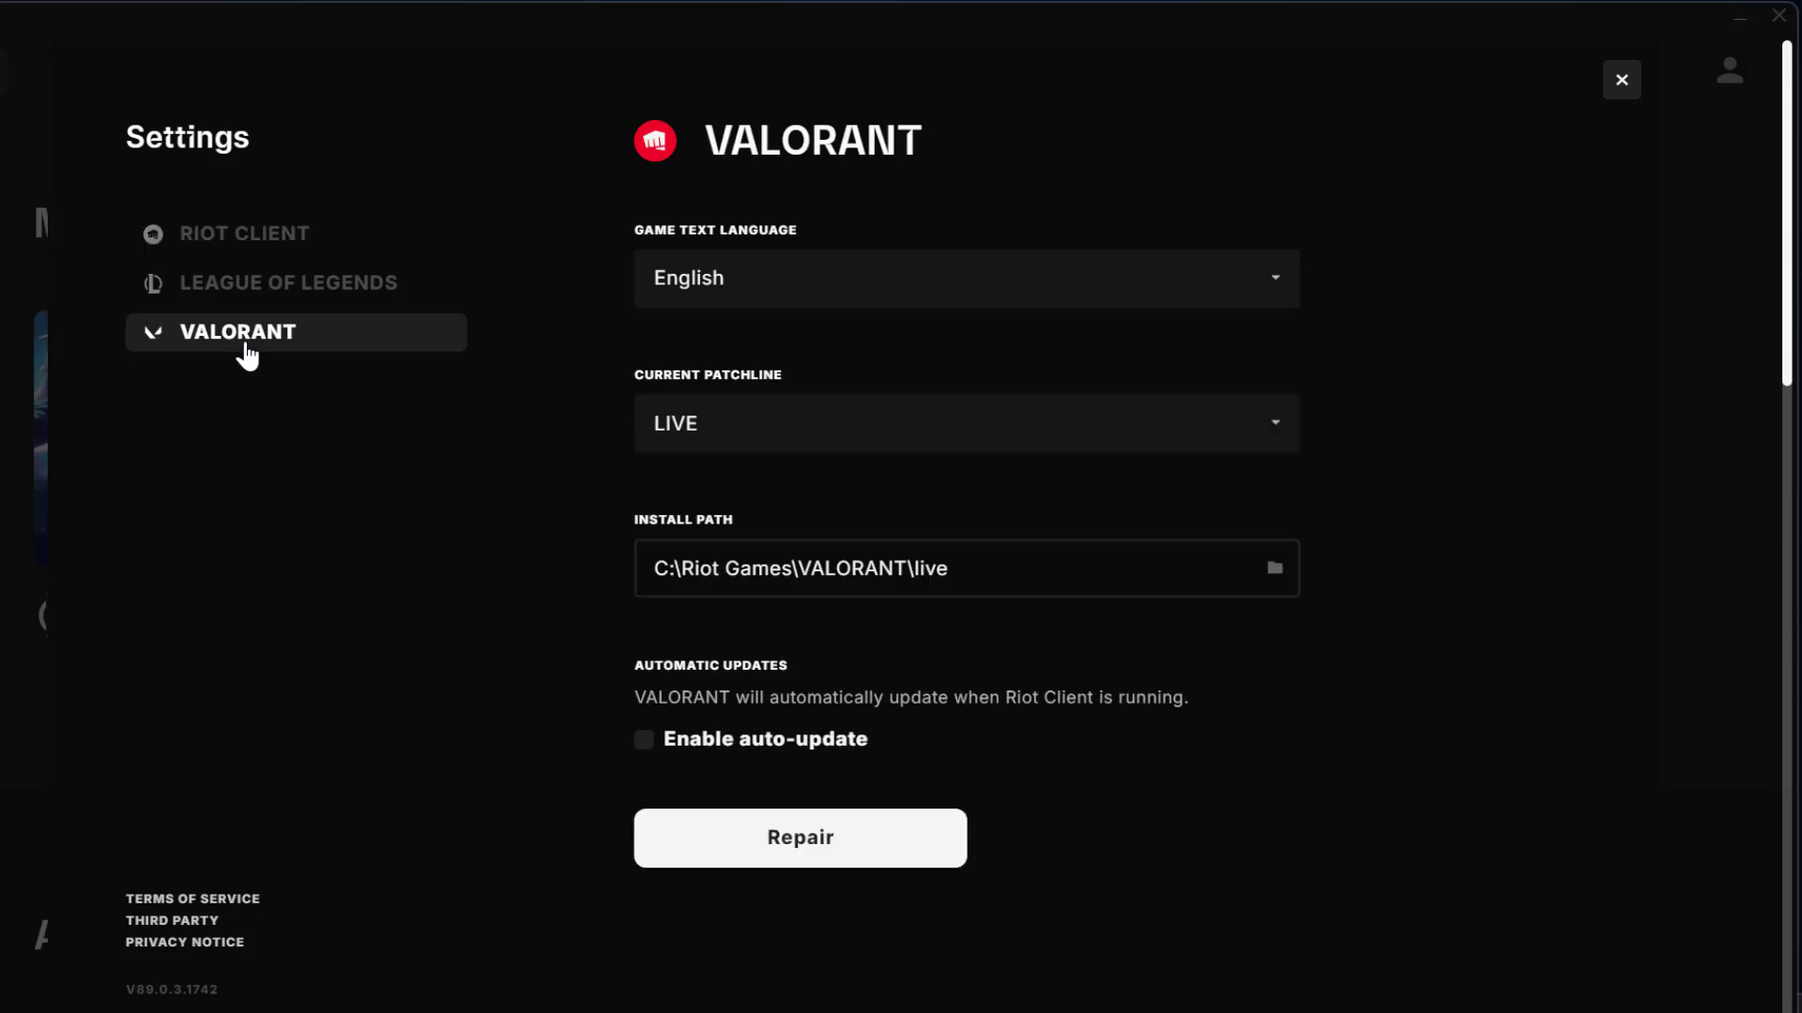
Run a repair of the VALORANT game files, then close the settings and the Riot Client window.
left_click(818, 844)
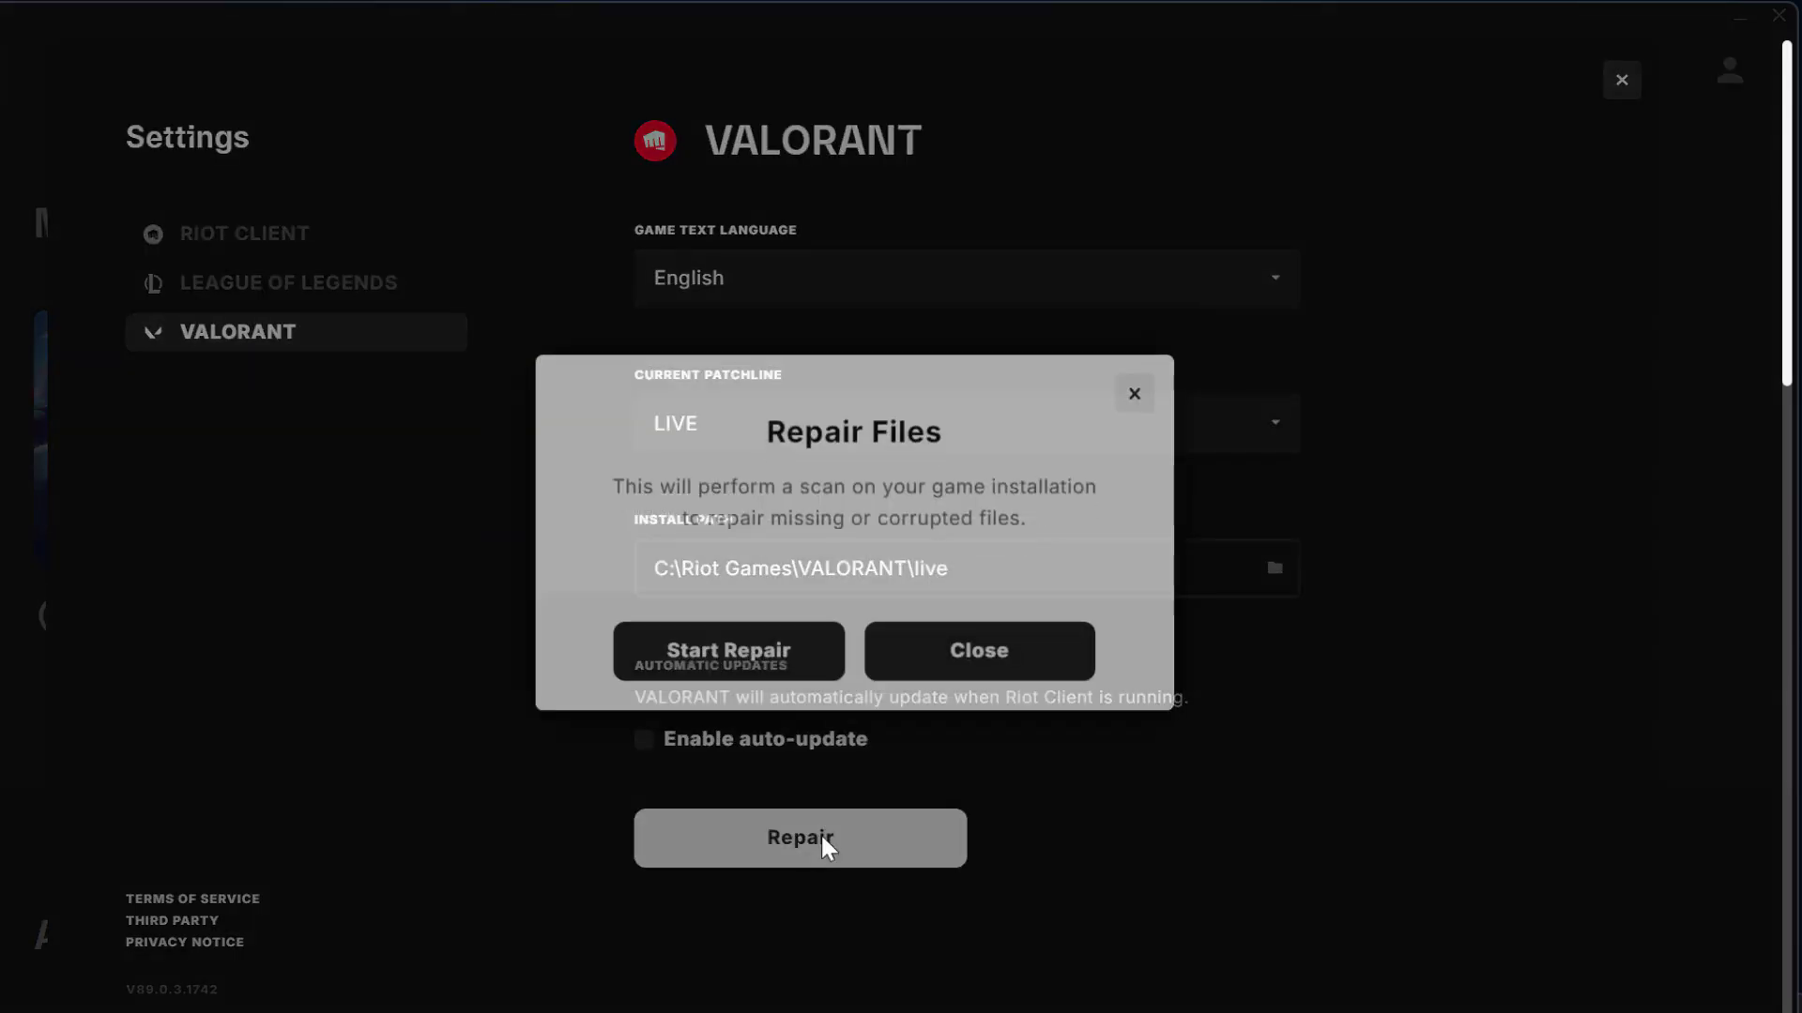
left_click(777, 666)
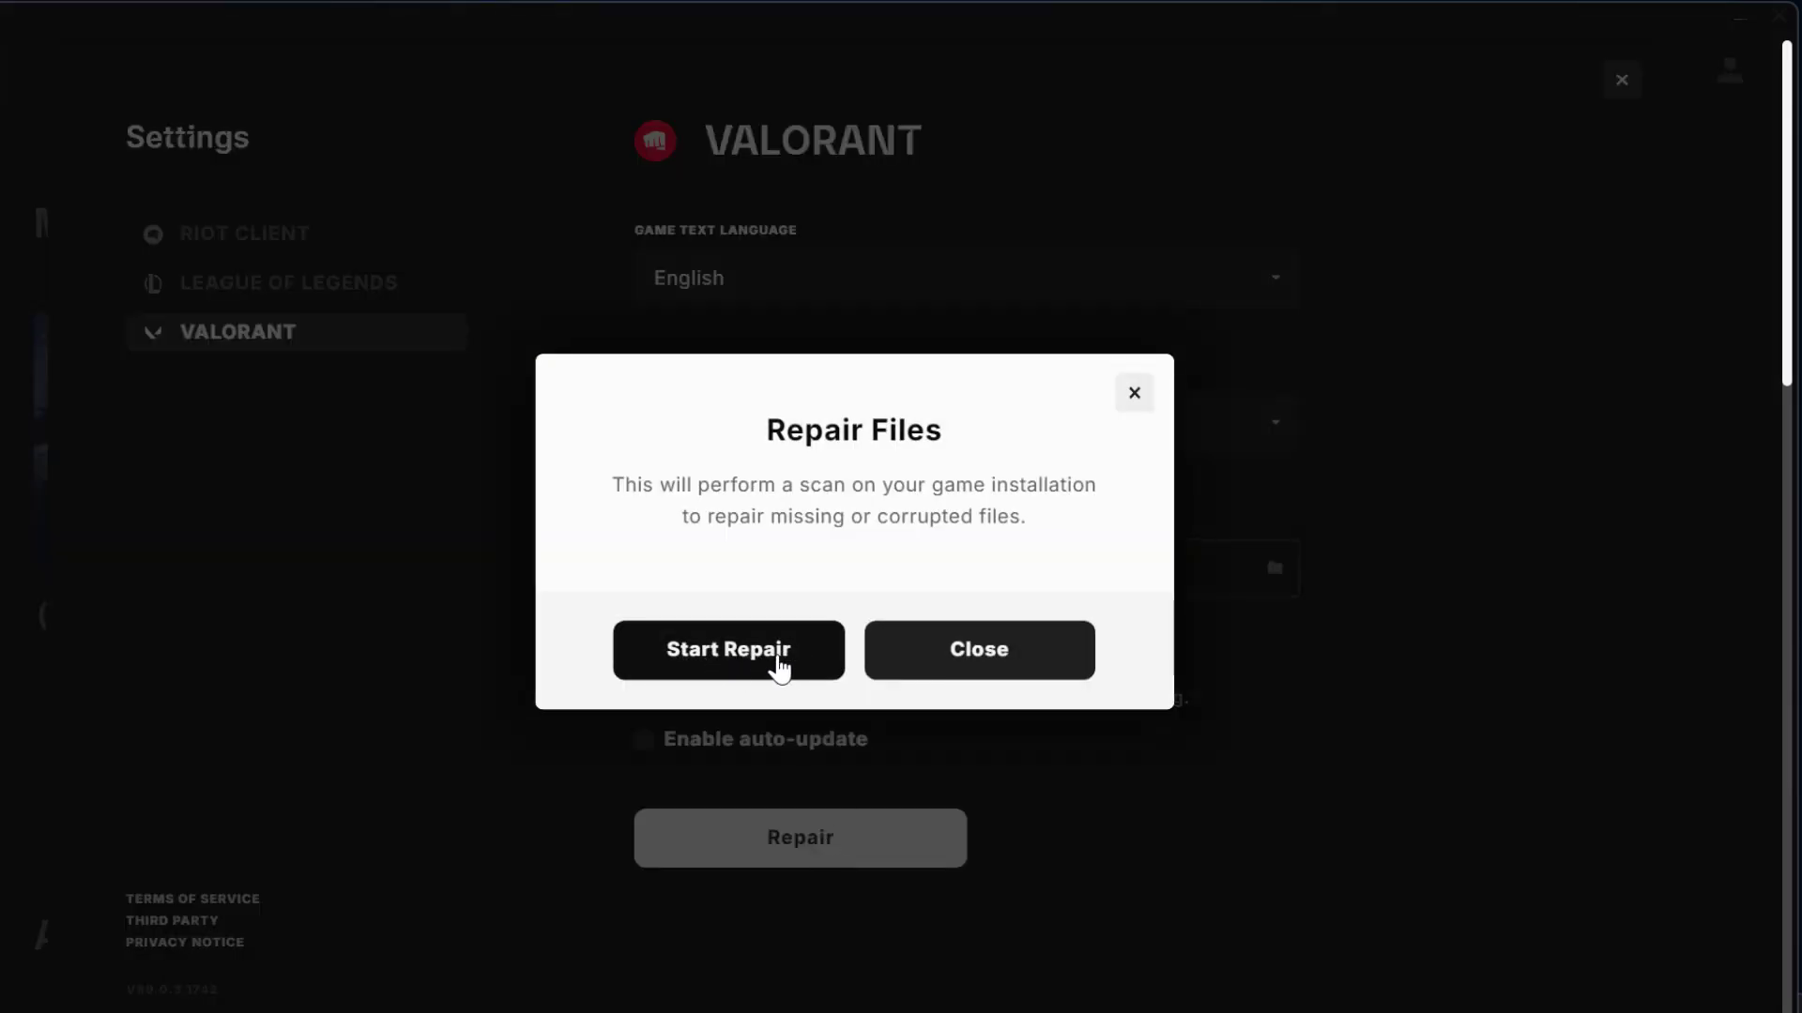
left_click(779, 668)
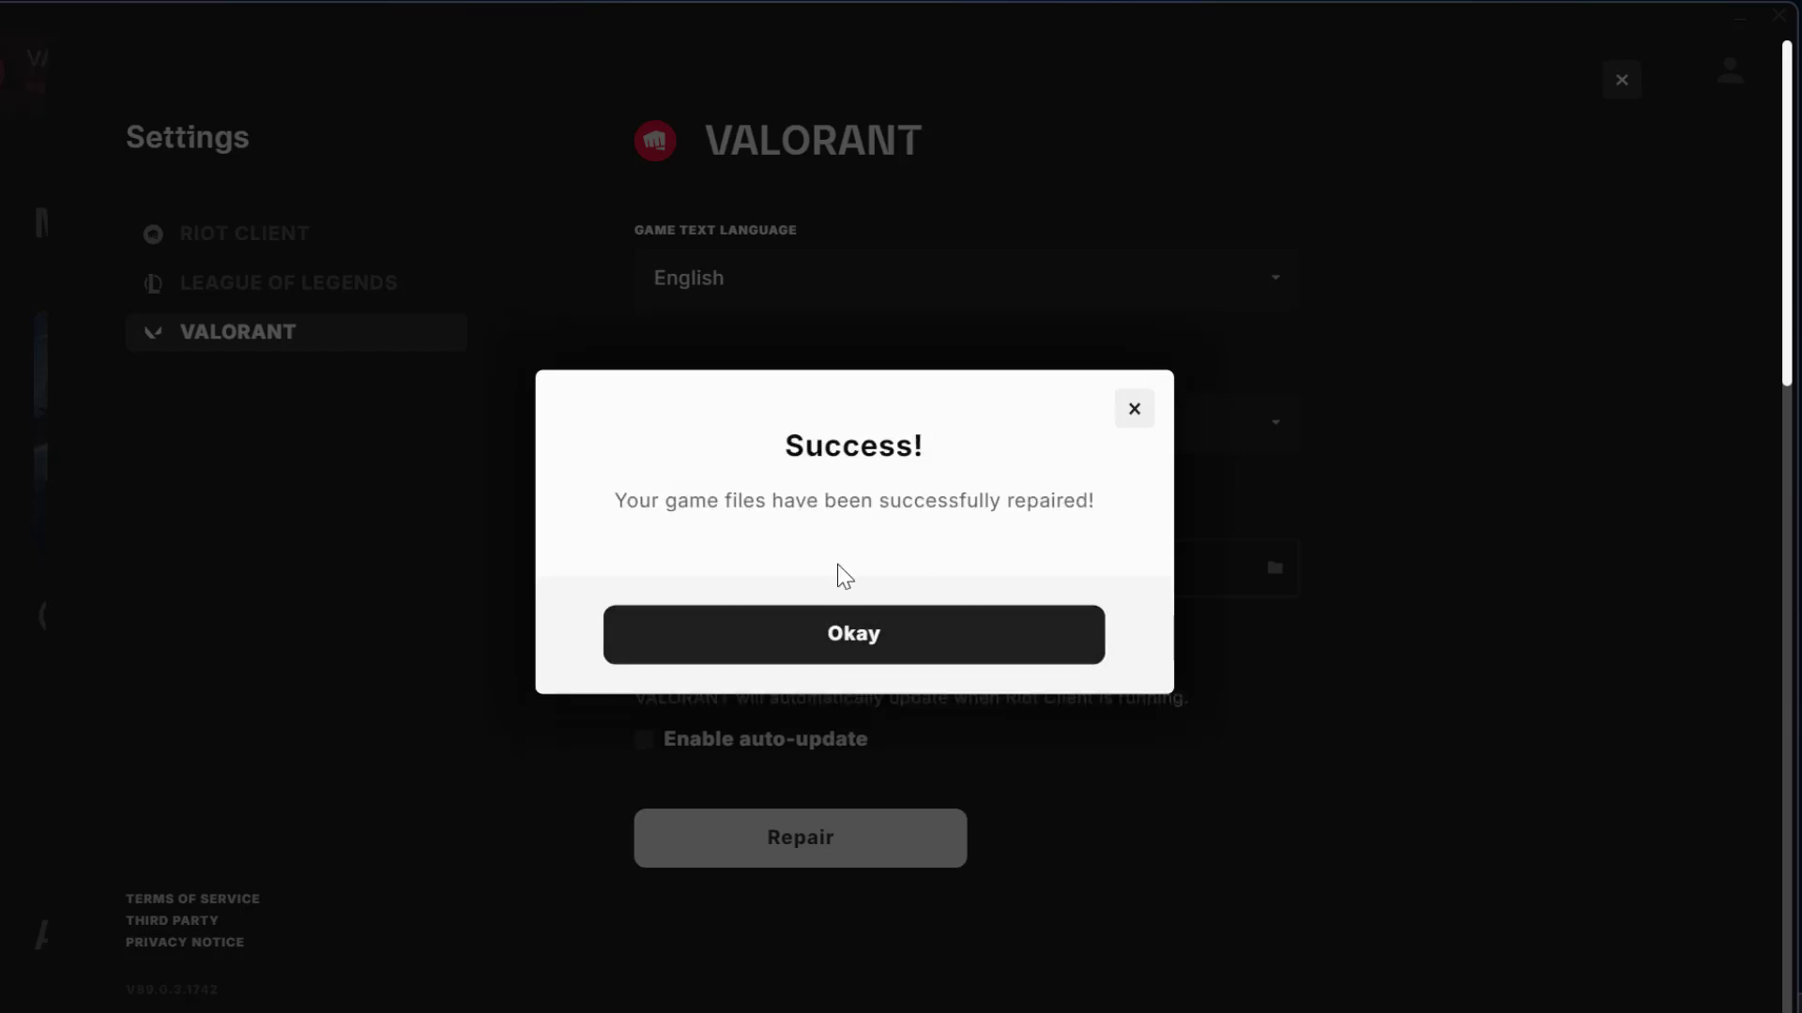
left_click(899, 645)
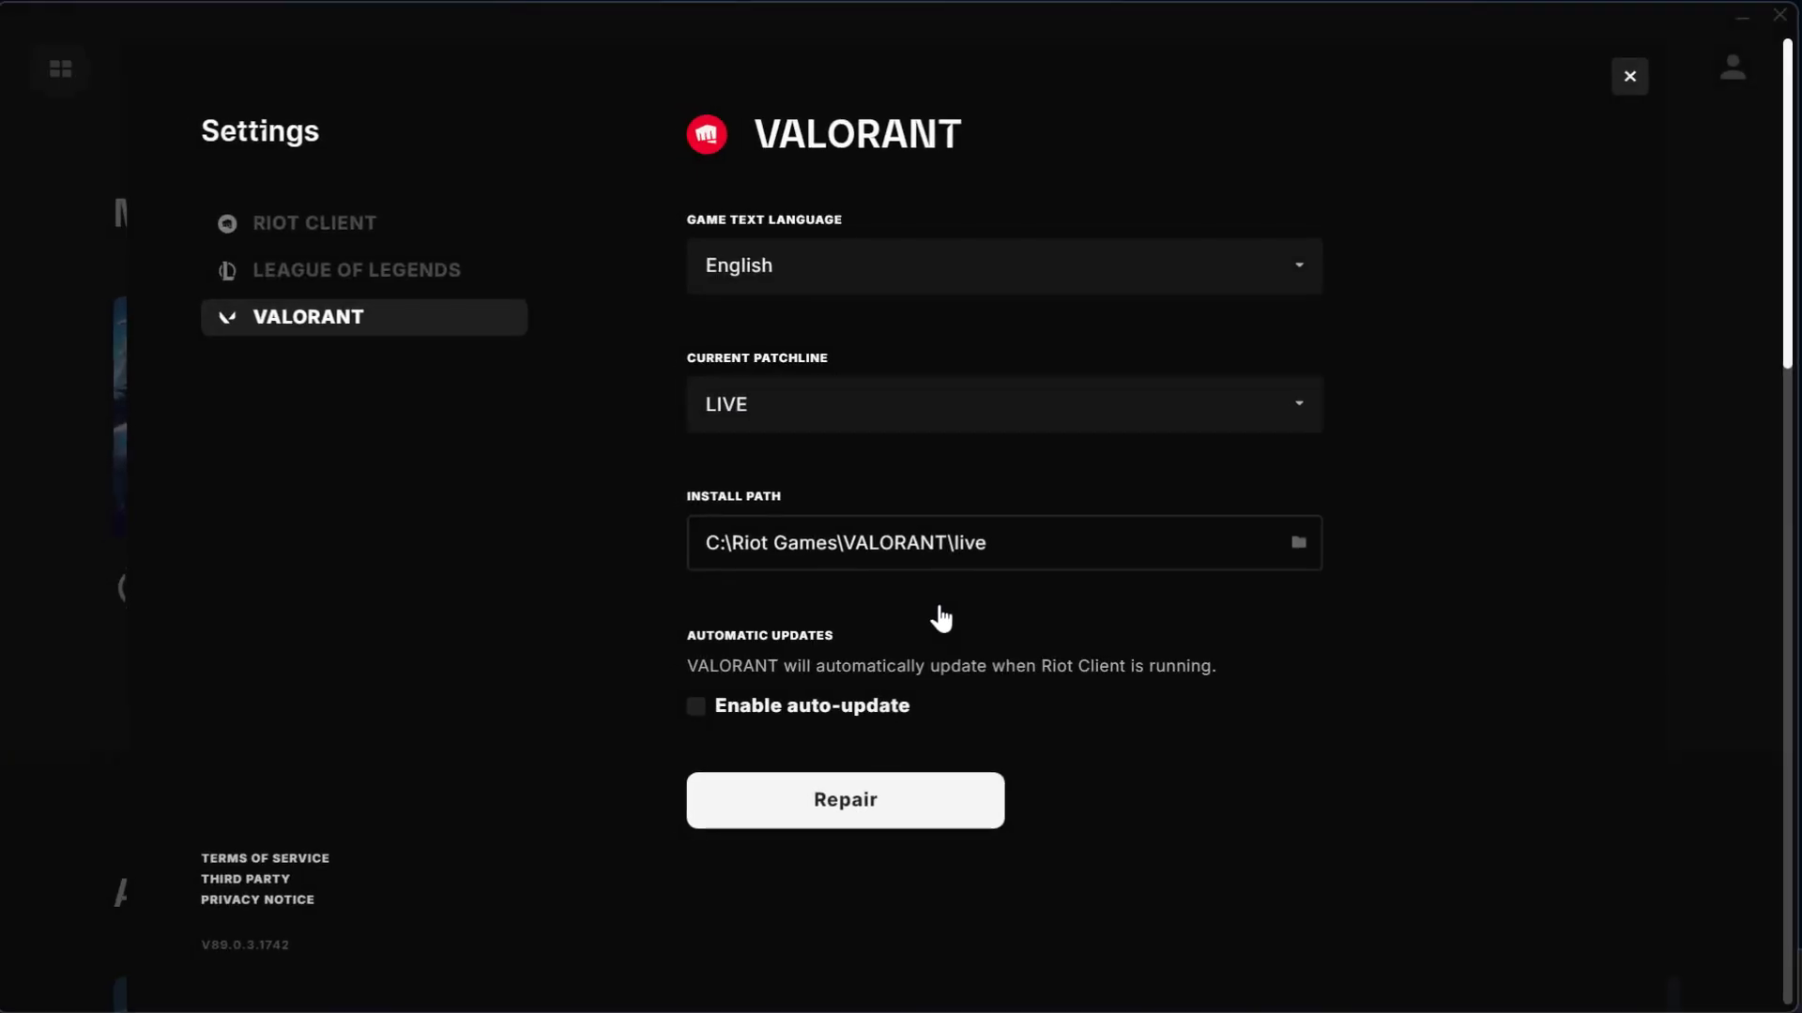
left_click(1630, 79)
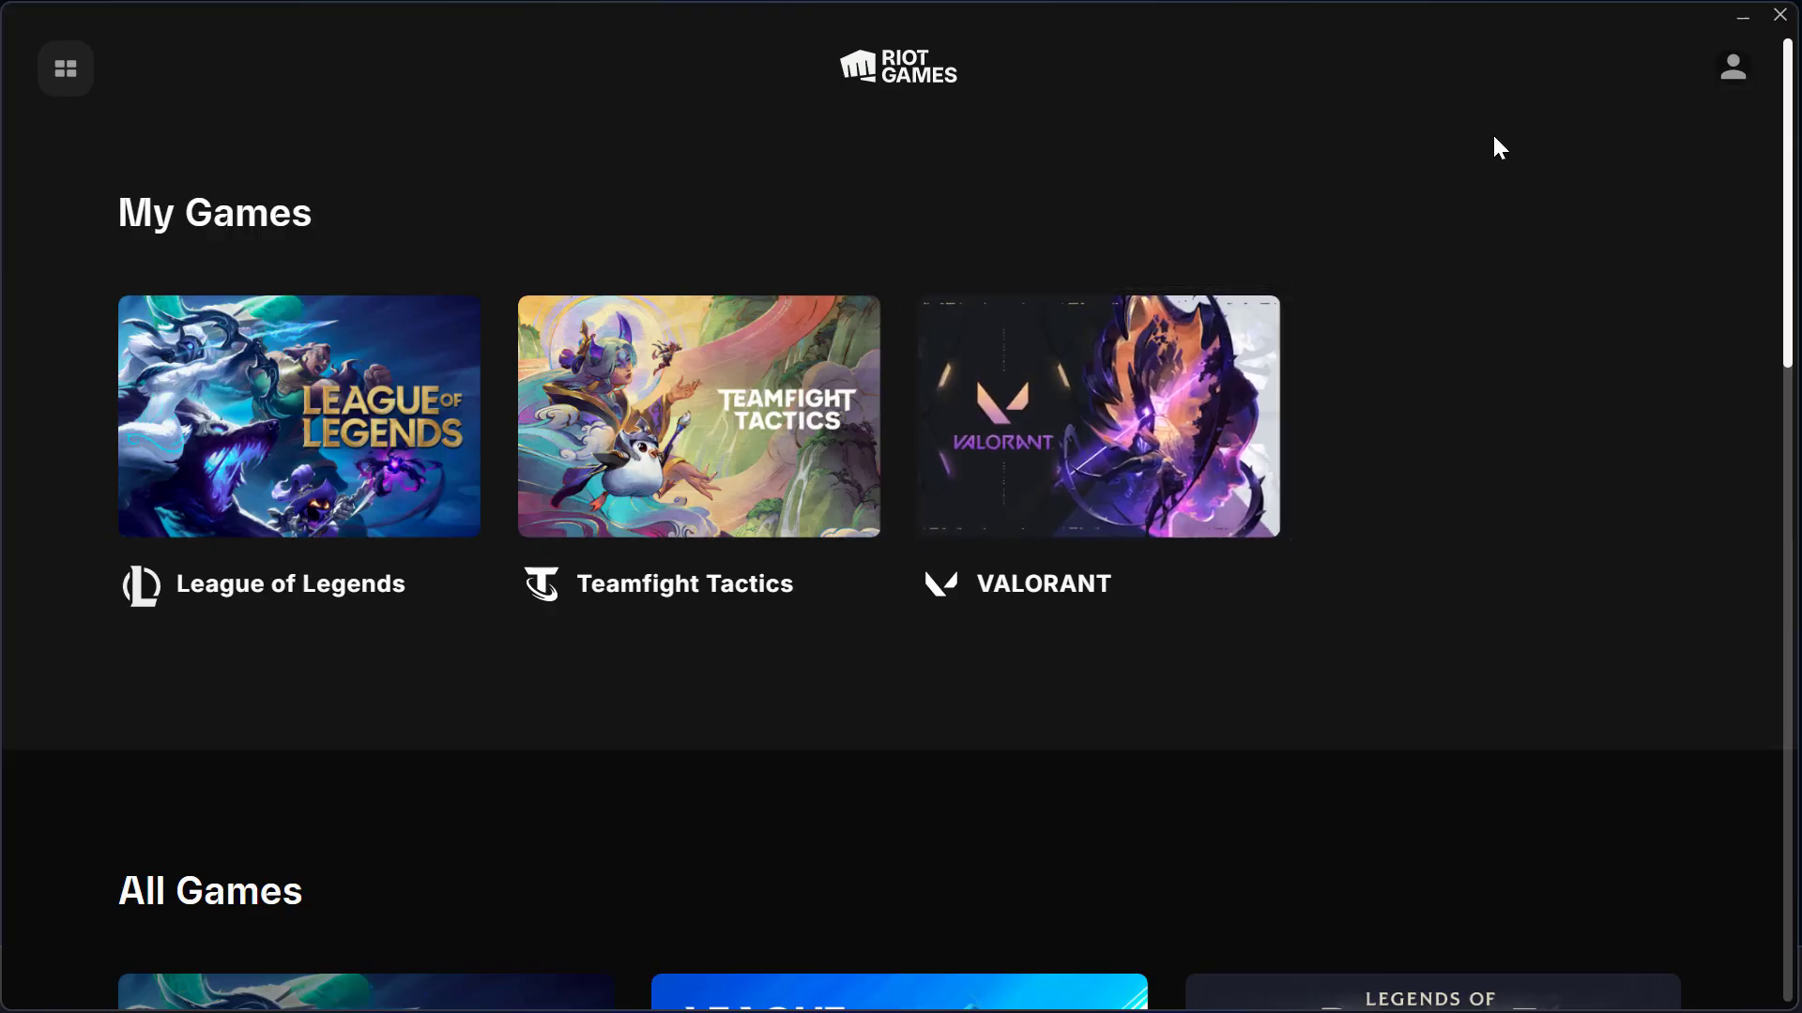
left_click(1780, 26)
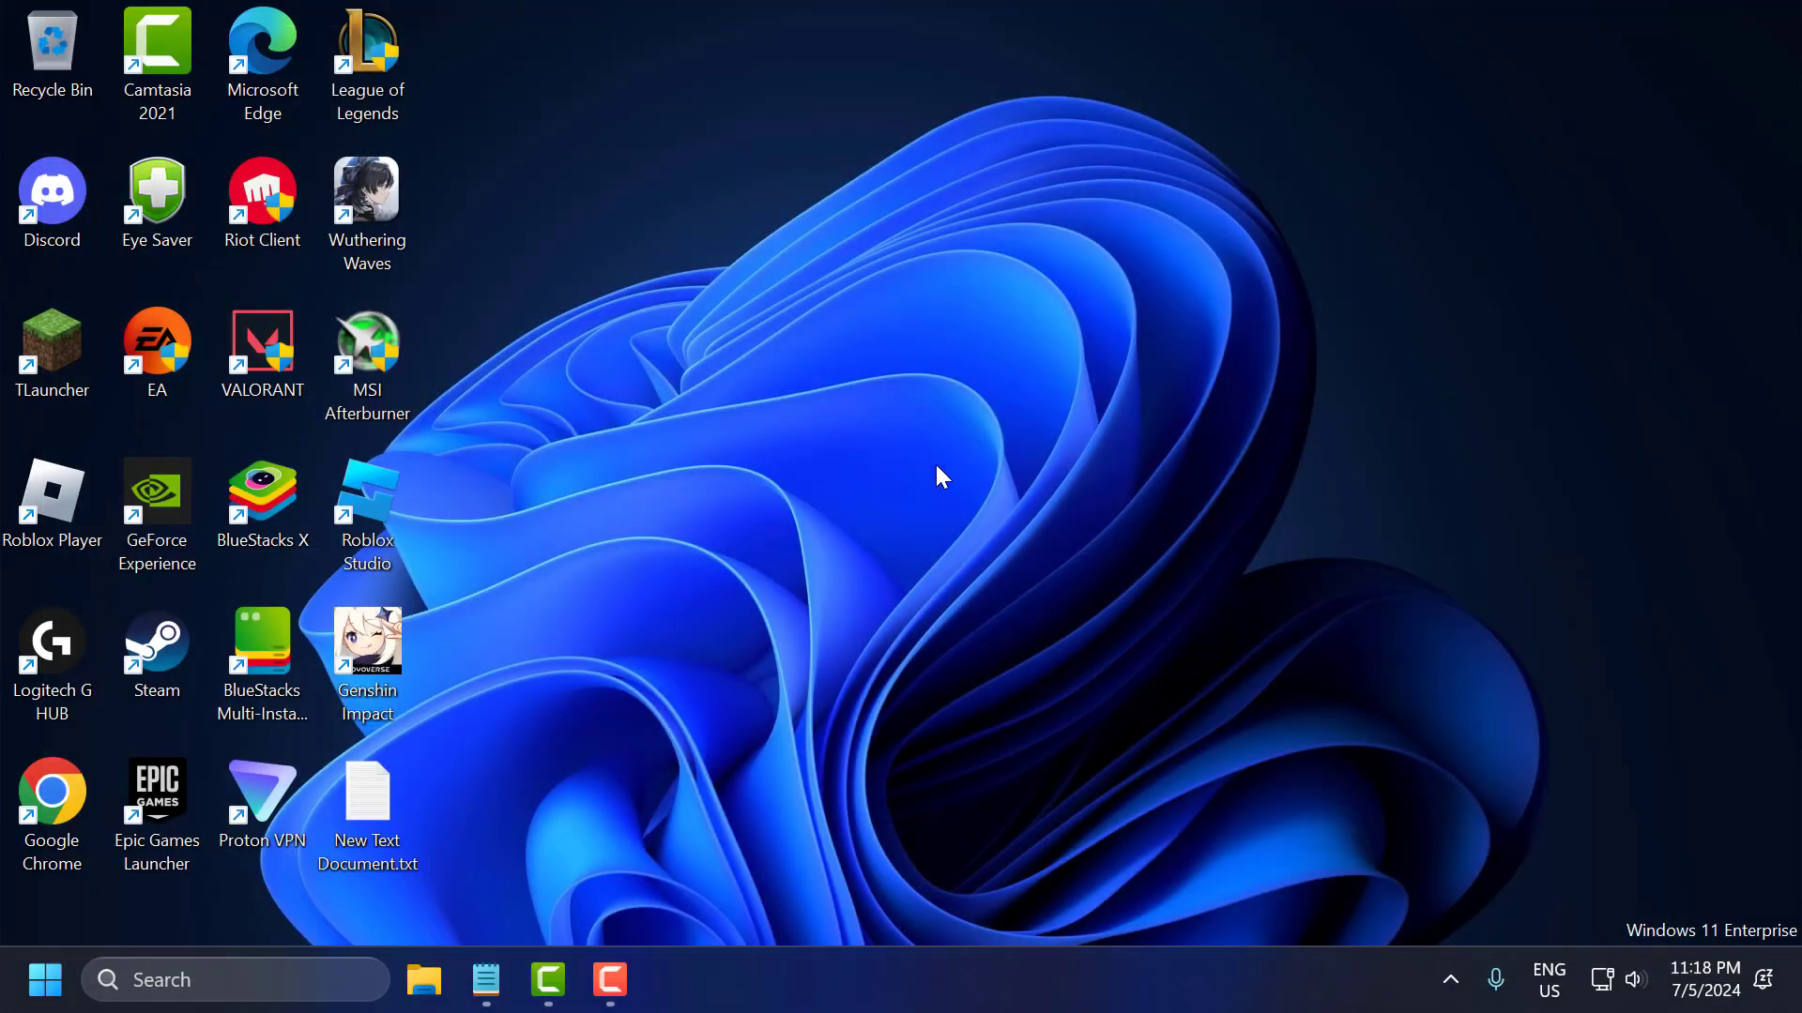